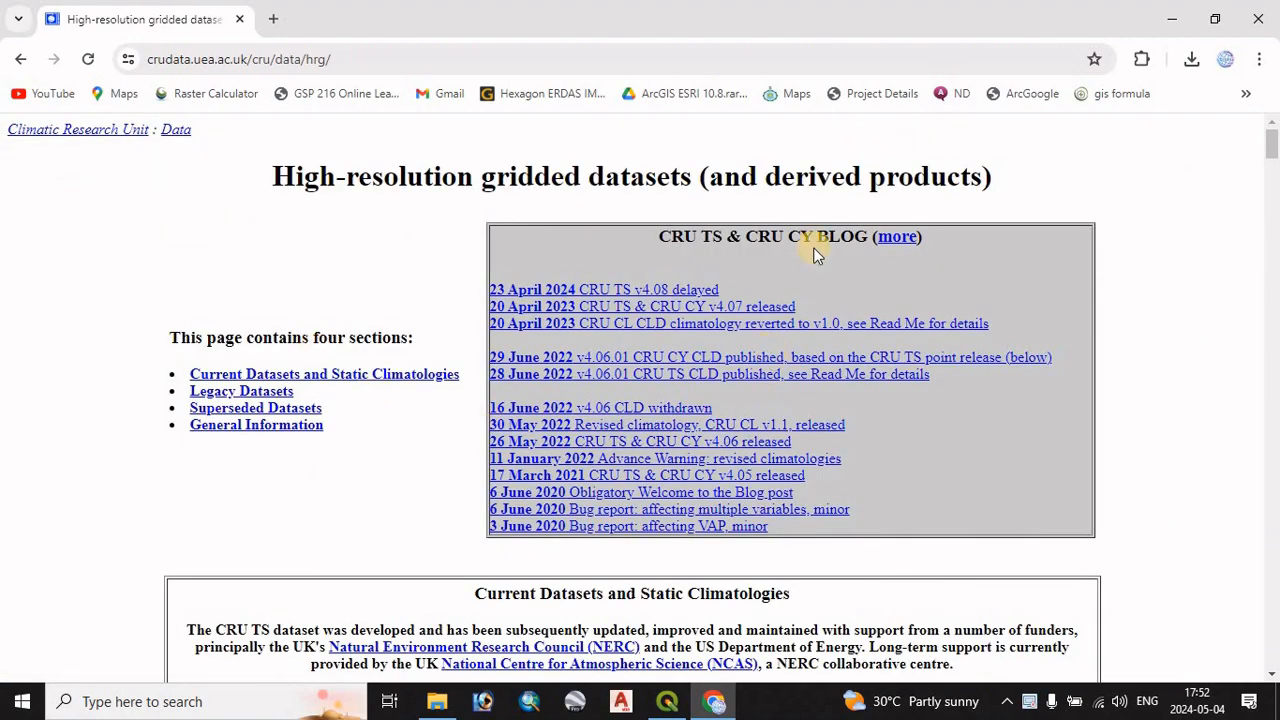
- Download cru_ts4.07.2011.2020.tmp.dat.nc.gz from the CRU TS v4.07 TMP data page and get the browser out of the way
scroll(432, 392, down, 5)
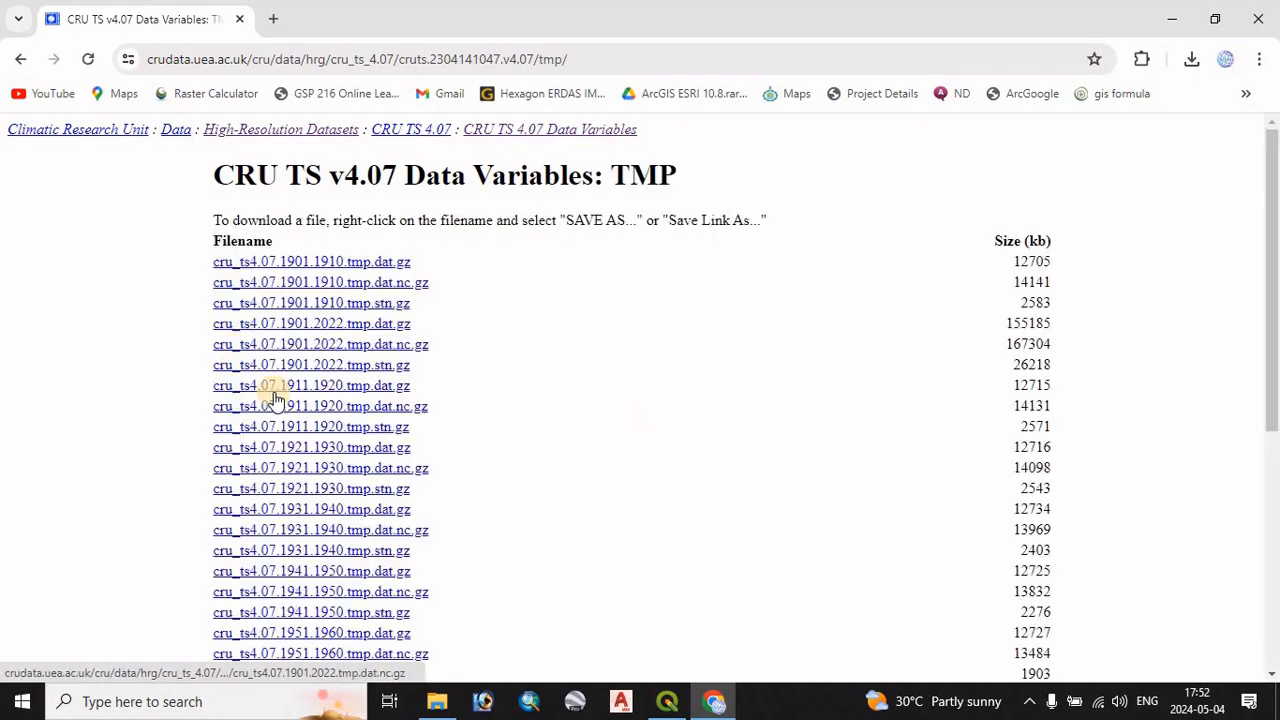
scroll(524, 394, down, 4)
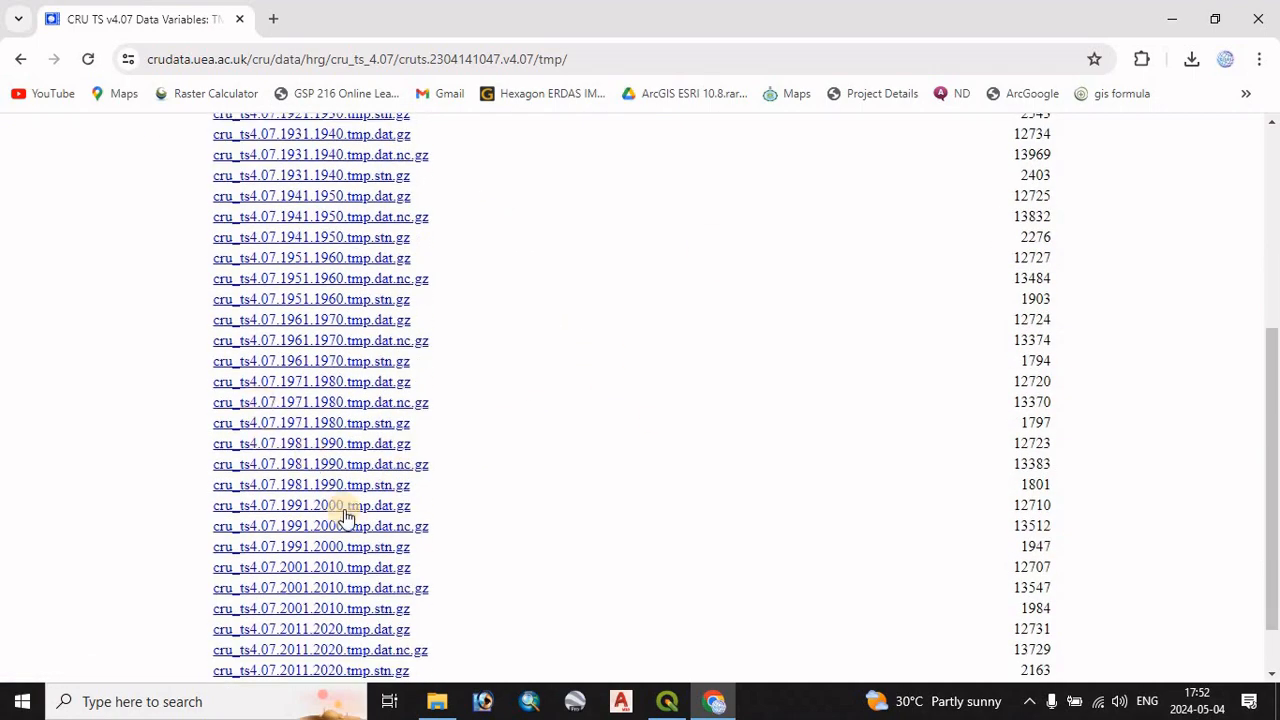
scroll(480, 495, down, 1)
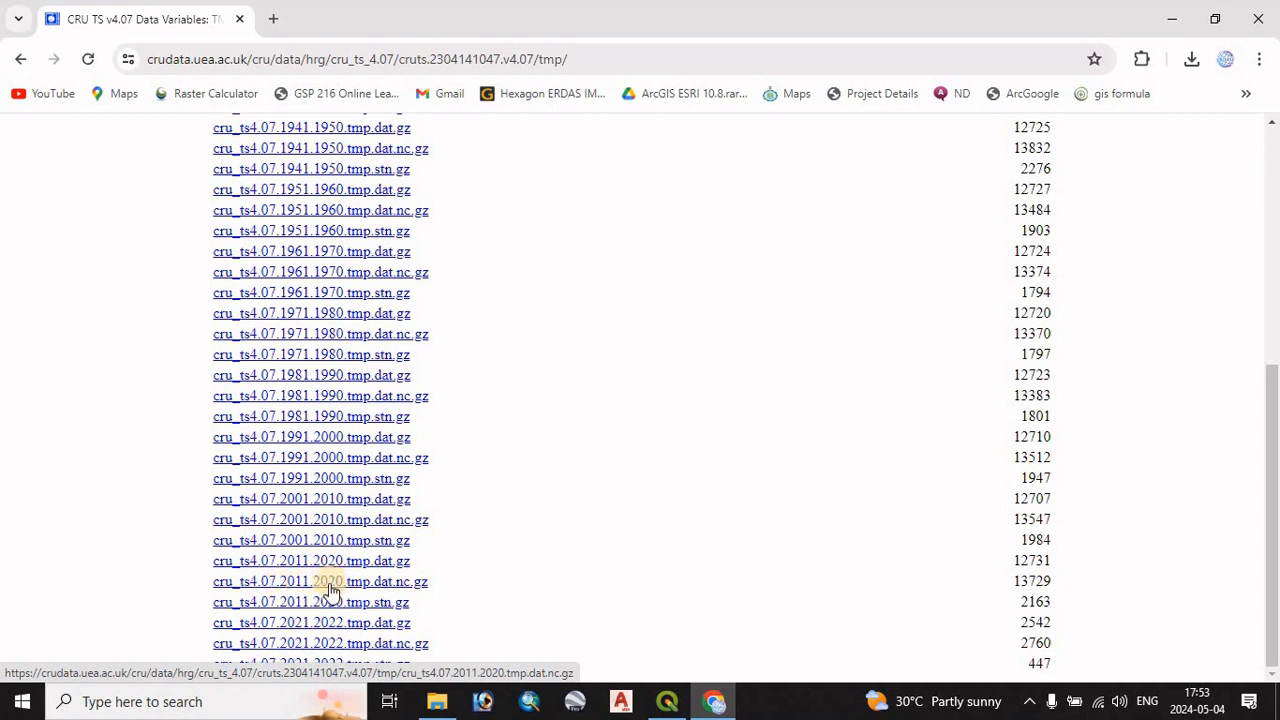
click(383, 592)
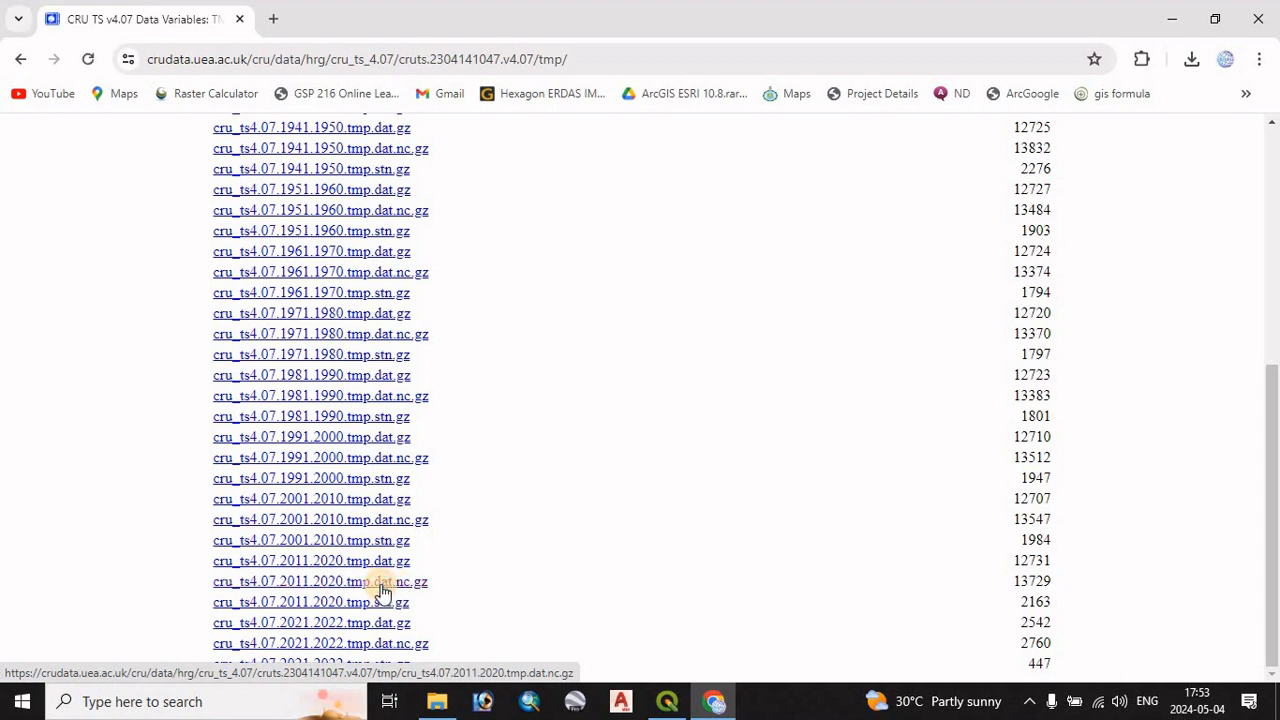
click(1173, 27)
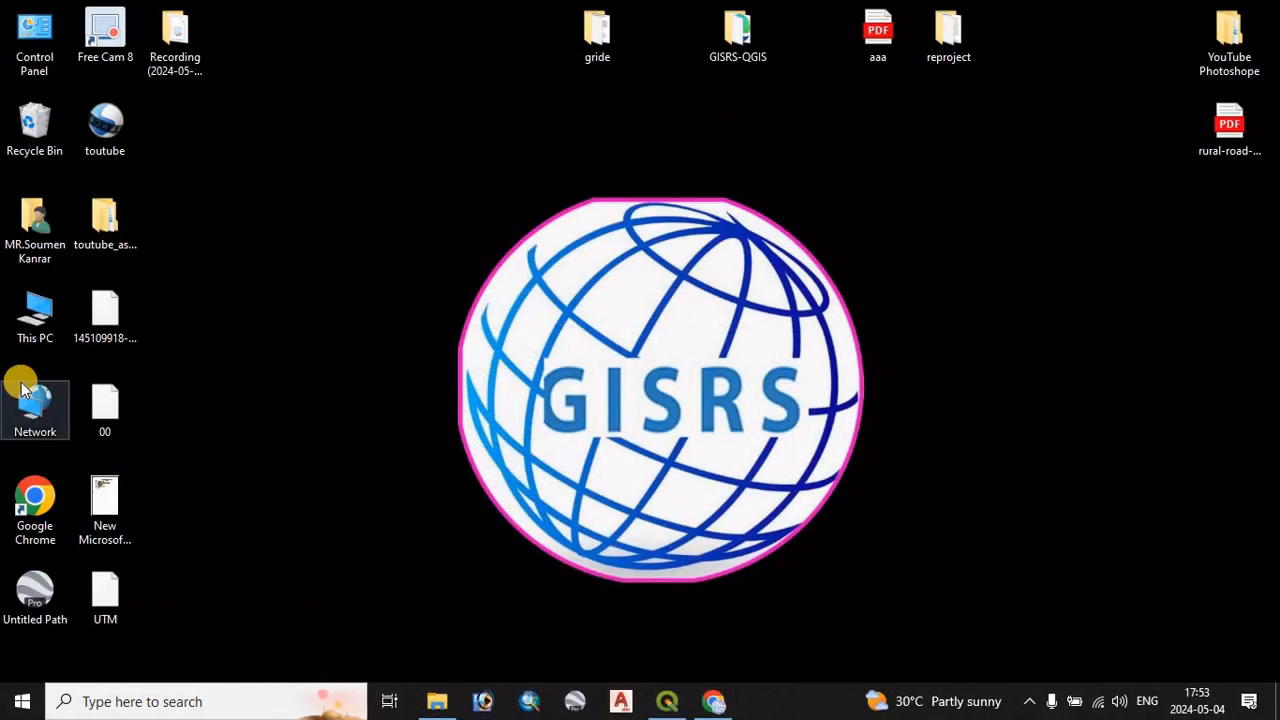
- Extract the downloaded cru_ts4.07.2011.2020.tmp.dat.nc archive with 7-Zip into its own subfolder of Downloads
double_click(30, 330)
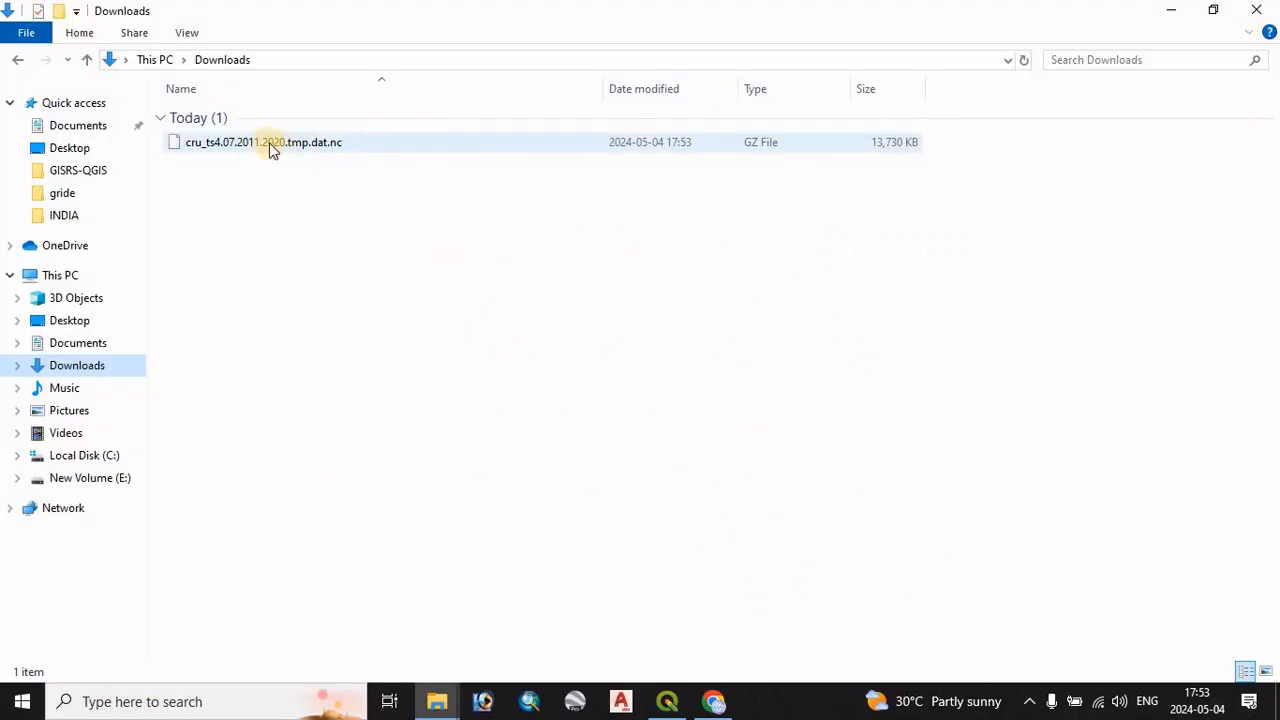
click(274, 148)
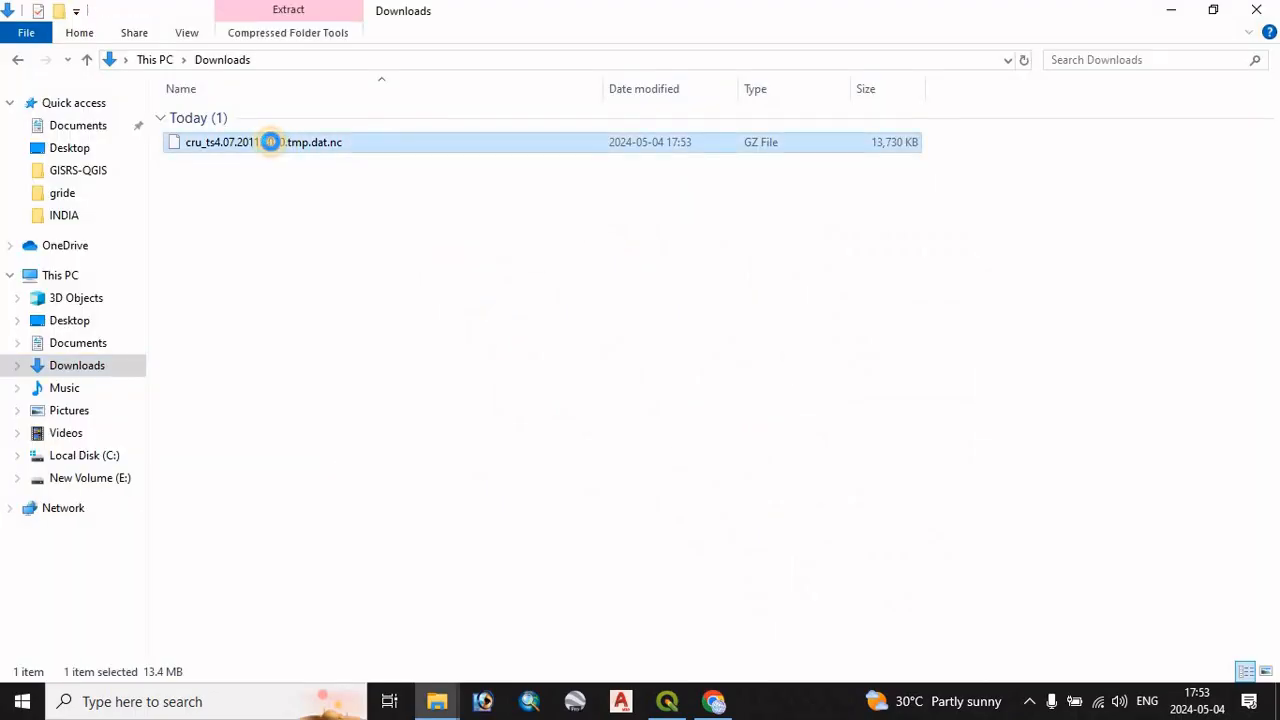
right_click(271, 142)
mouse_move(330, 178)
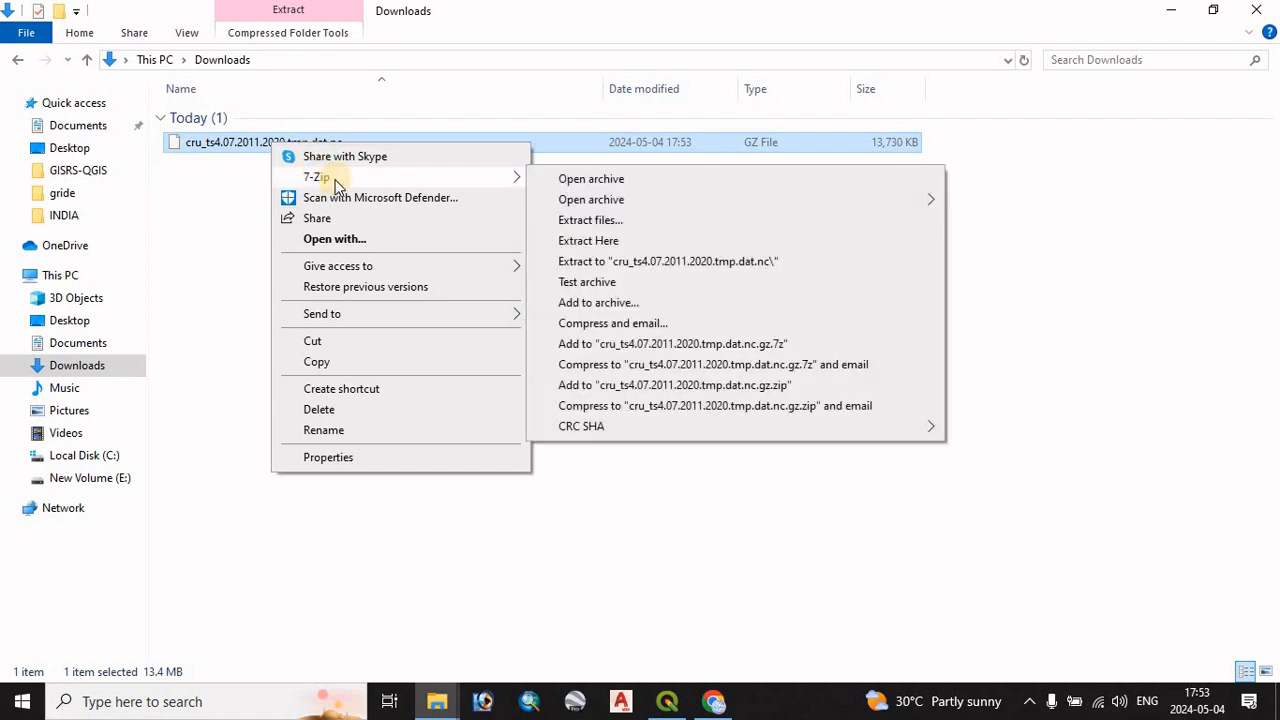
click(600, 222)
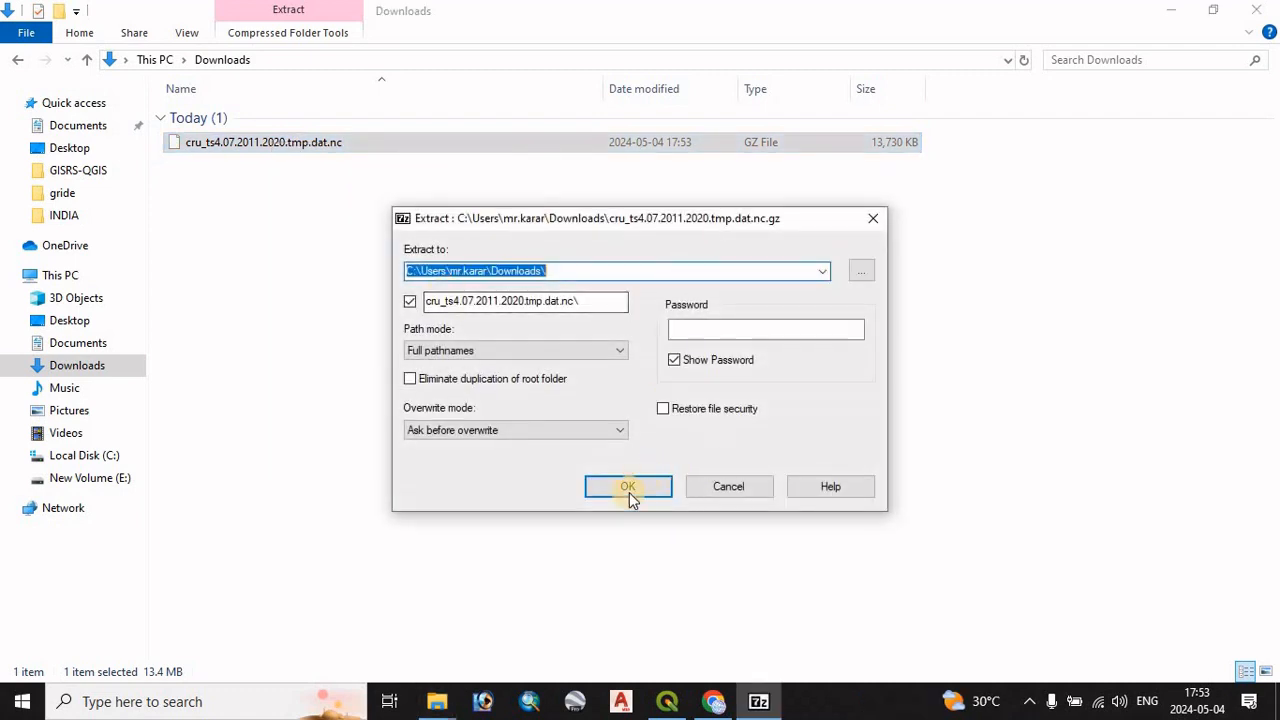
click(629, 490)
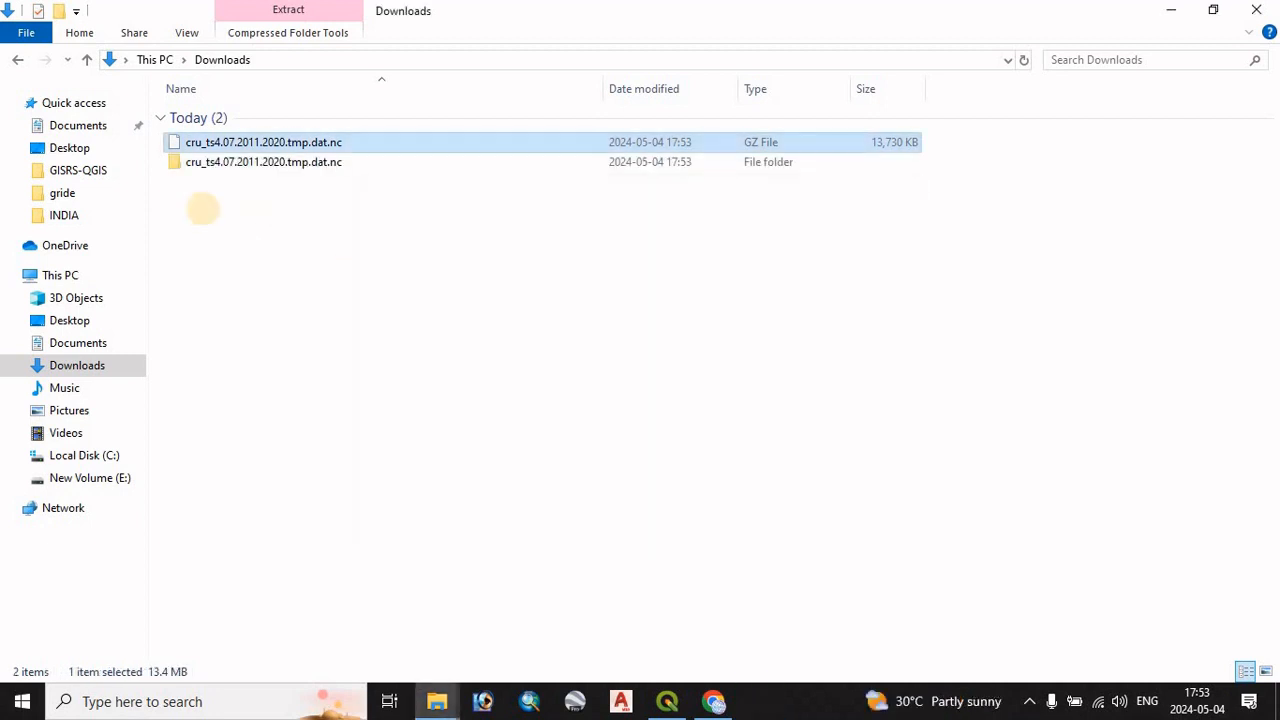
- Check the contents of the extracted cru_ts4.07.2011.2020.tmp.dat.nc folder, and close the file window
click(234, 164)
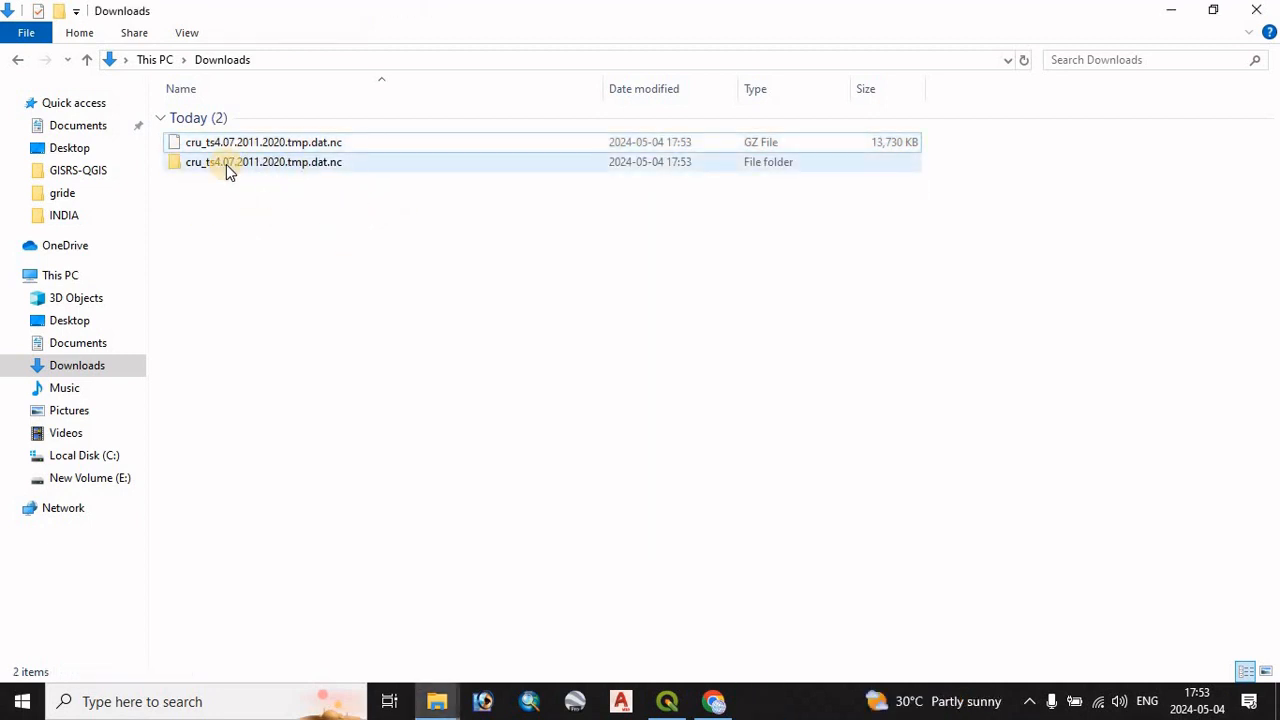
double_click(271, 166)
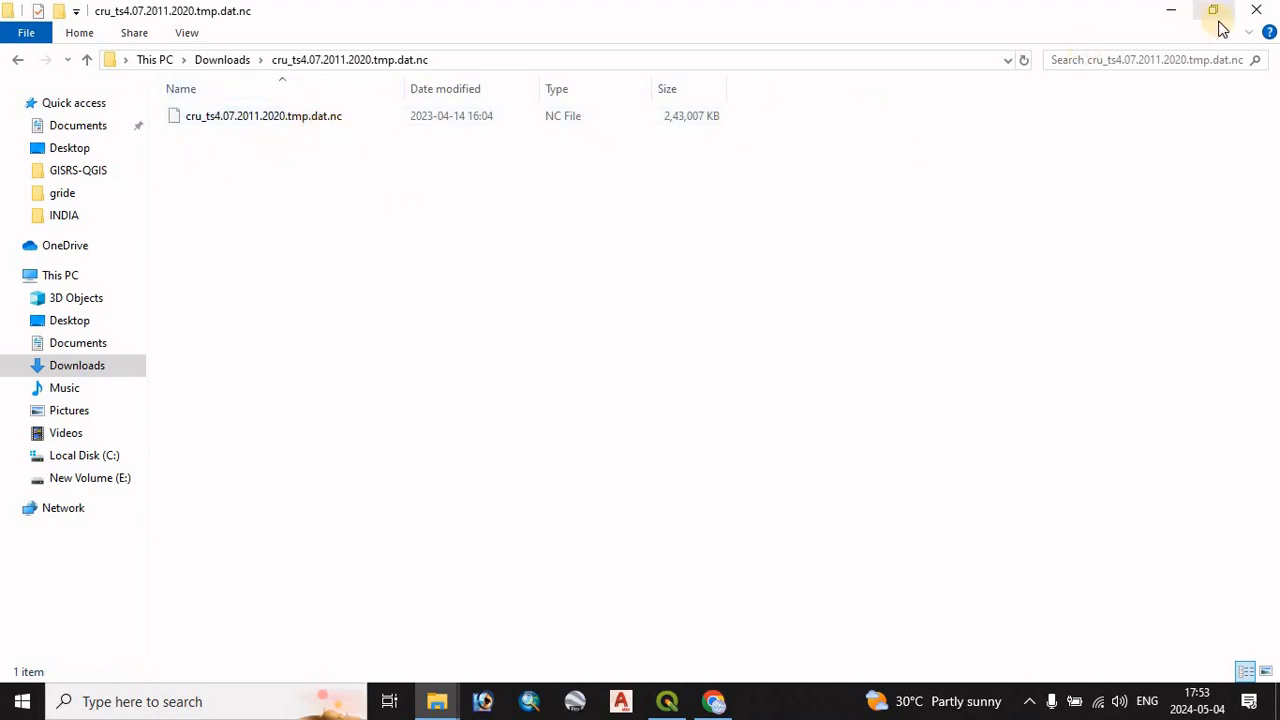
click(1254, 16)
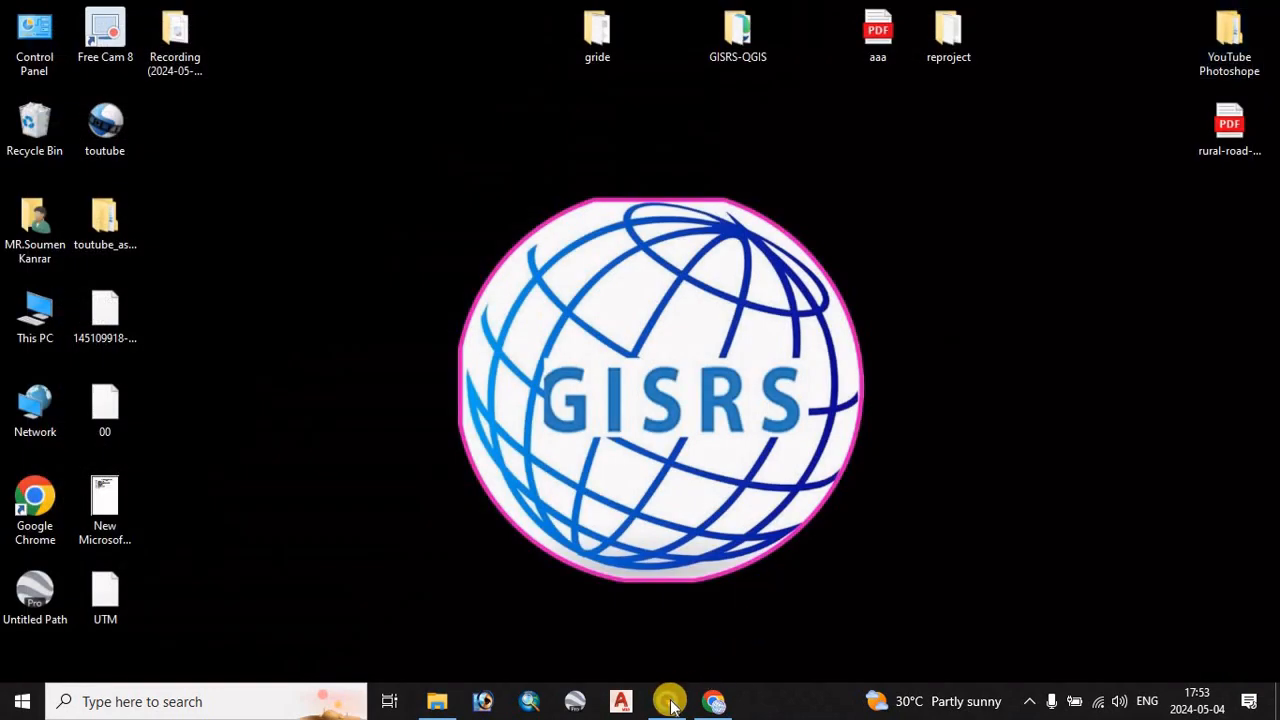
- Switch to QGIS and choose the extracted cru_ts4.07.2011.2020.tmp.dat.nc file as the raster dataset source
click(667, 701)
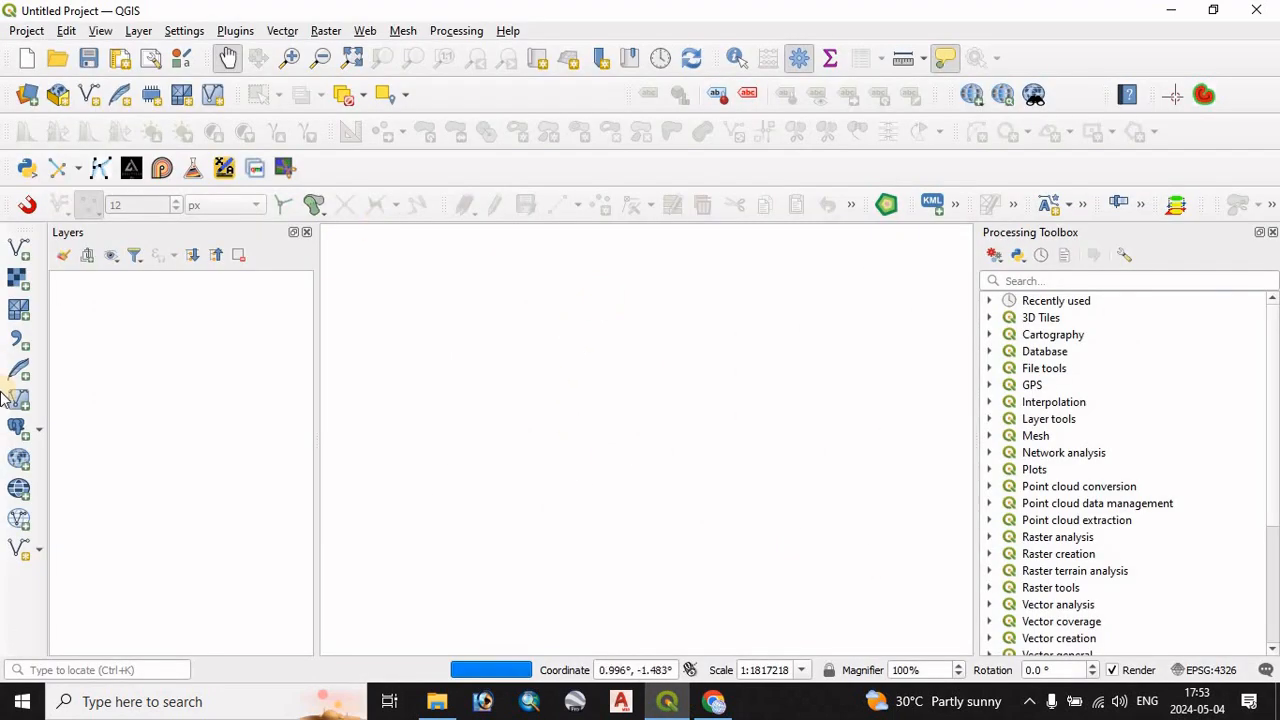
click(20, 282)
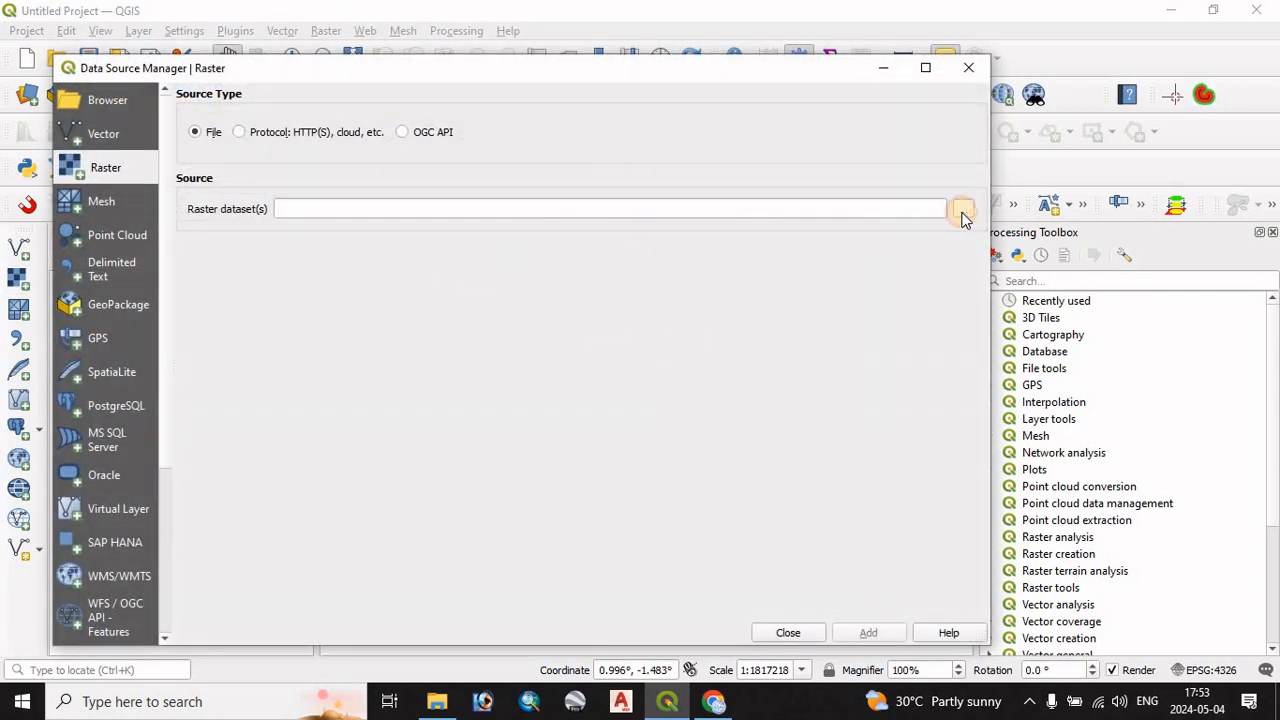
click(962, 210)
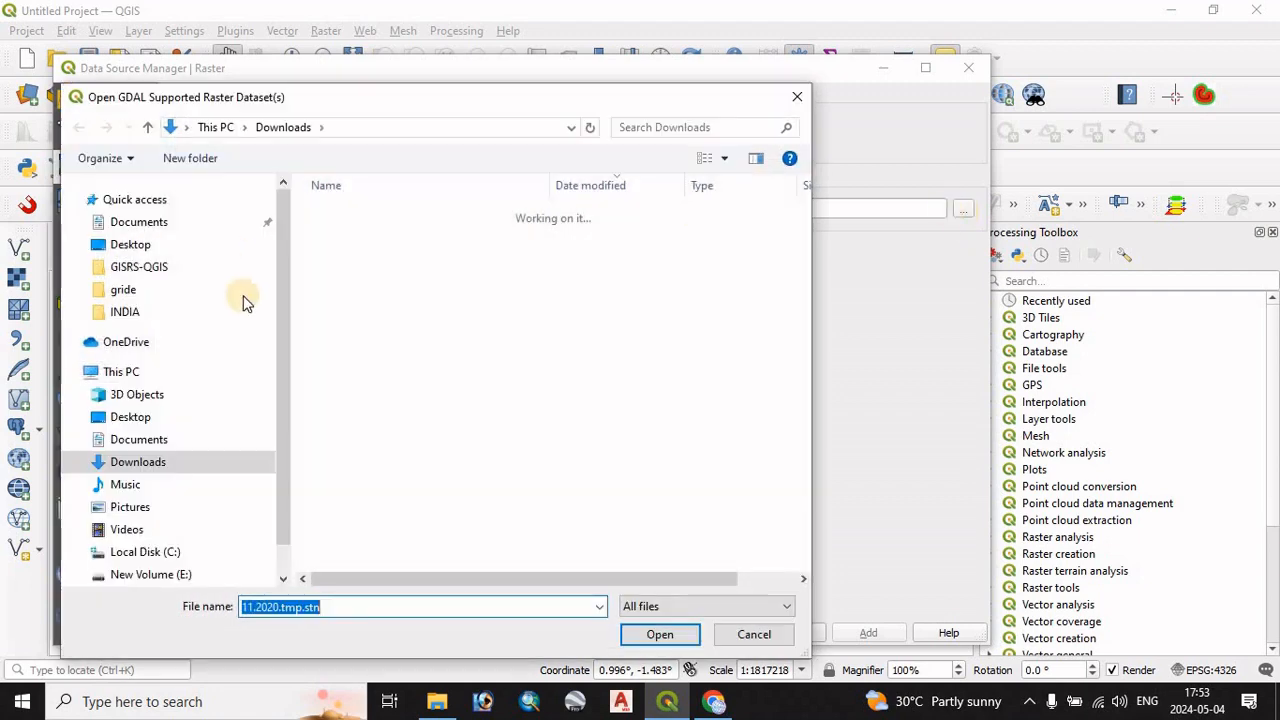
double_click(359, 260)
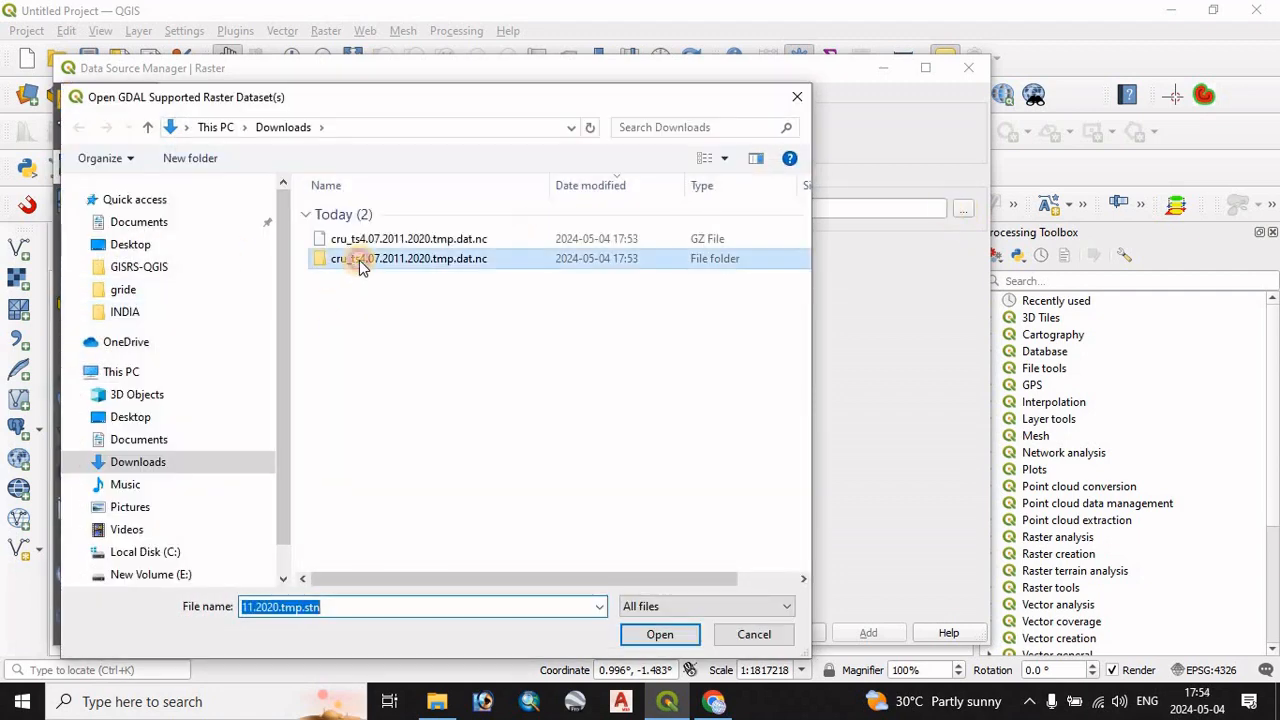
click(355, 240)
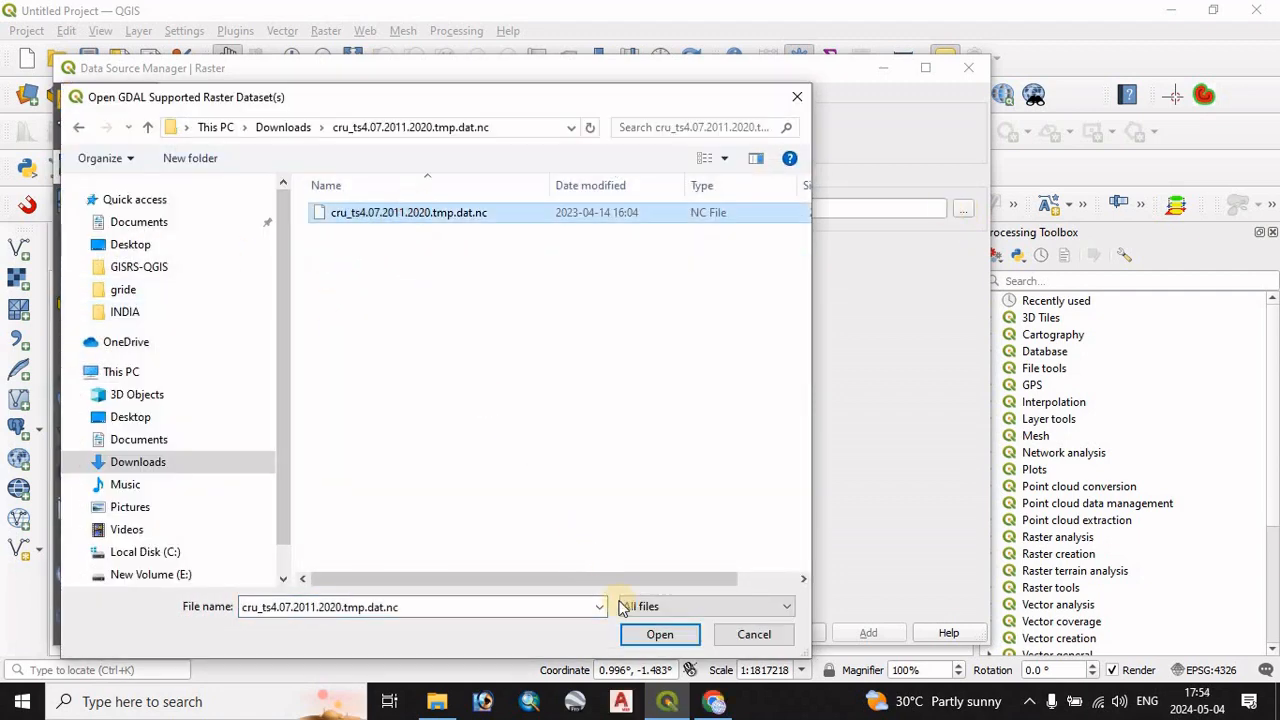
click(659, 635)
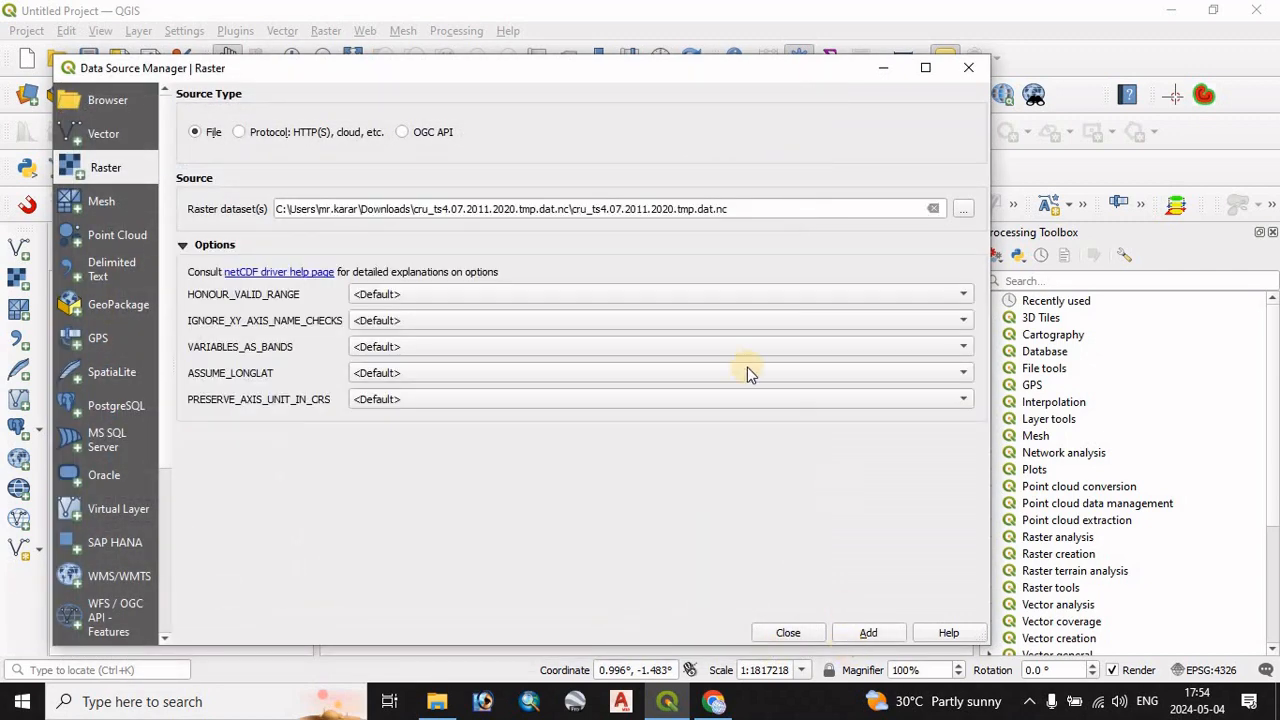
- Add only the tmp (32-bit floating-point) item of the NetCDF dataset to the map as a layer
click(870, 634)
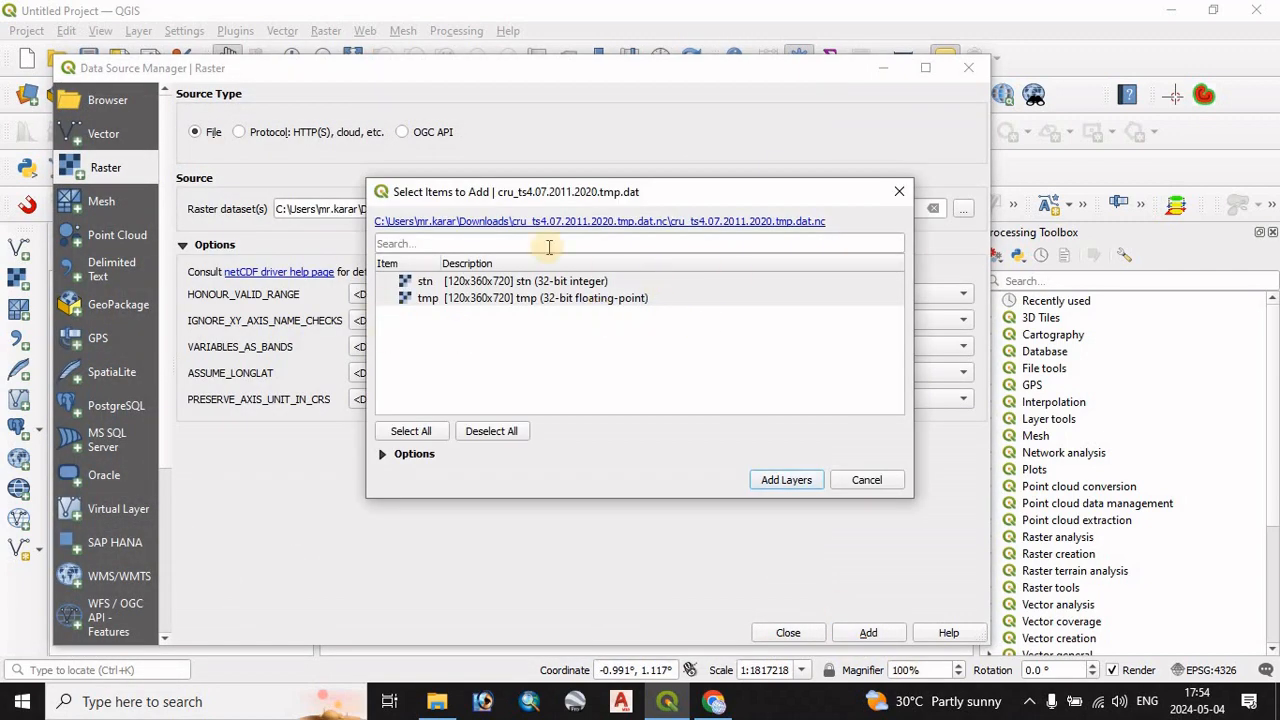
click(590, 300)
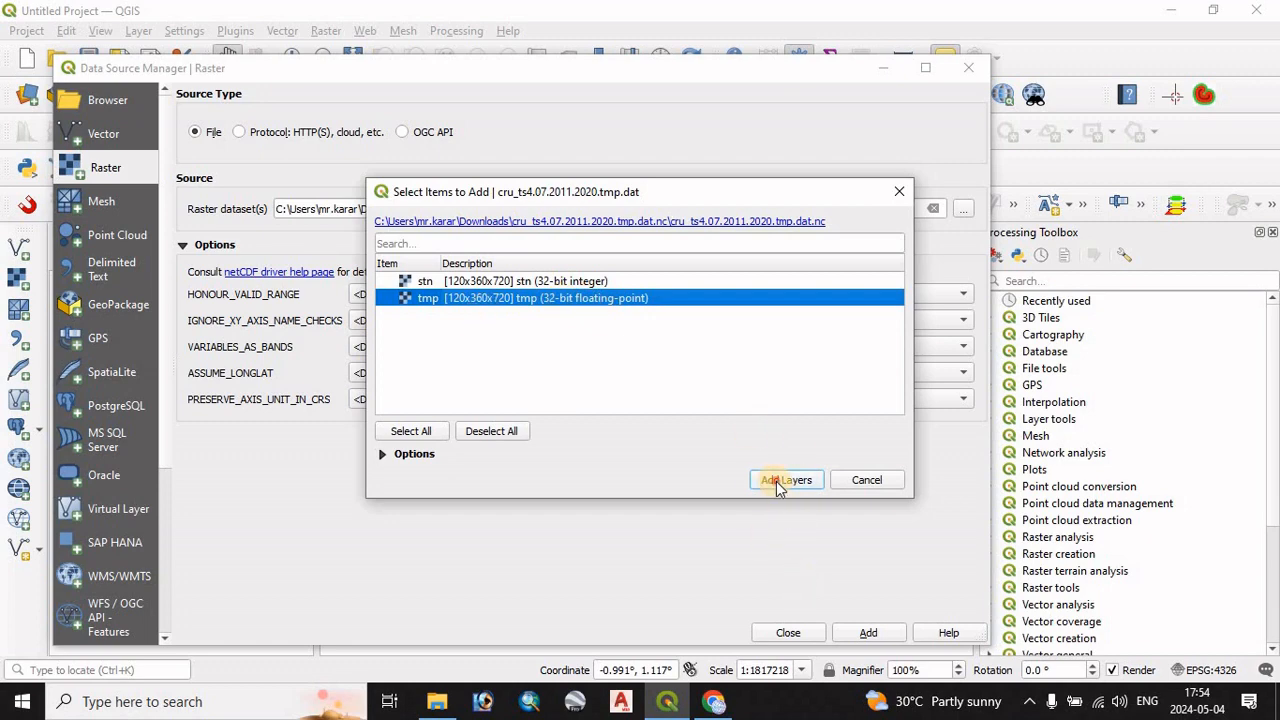
click(780, 481)
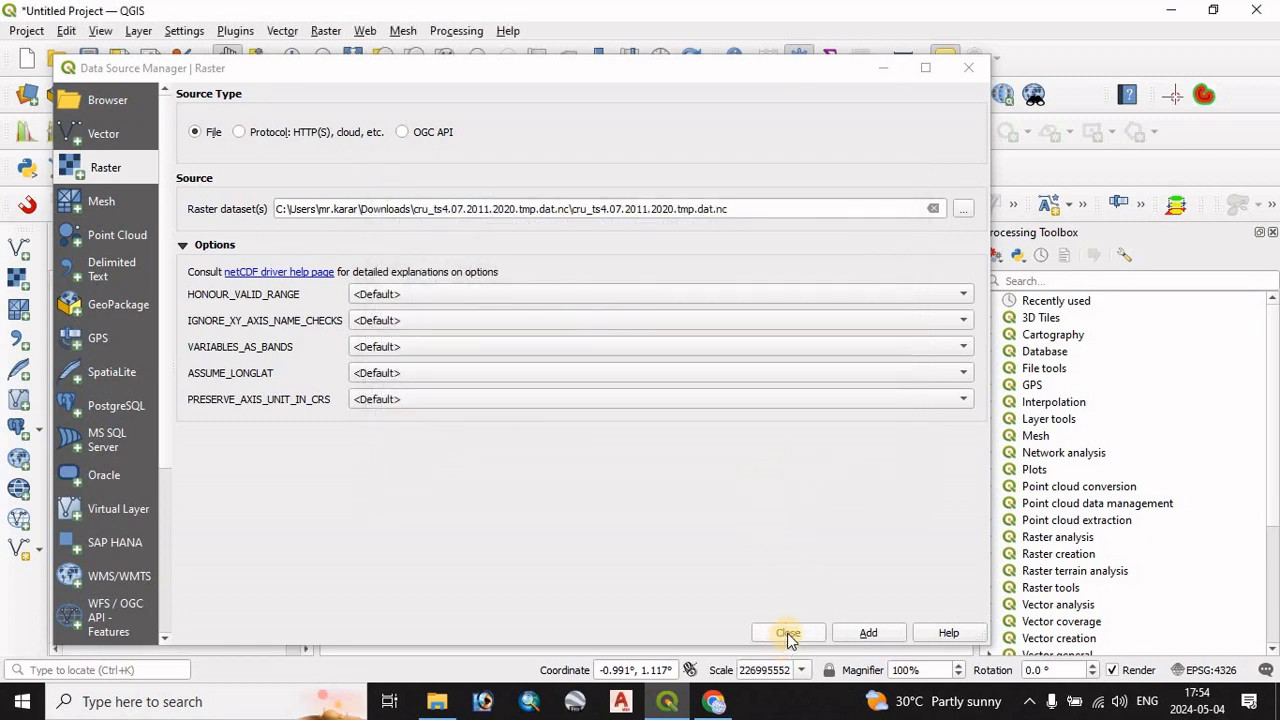
click(788, 633)
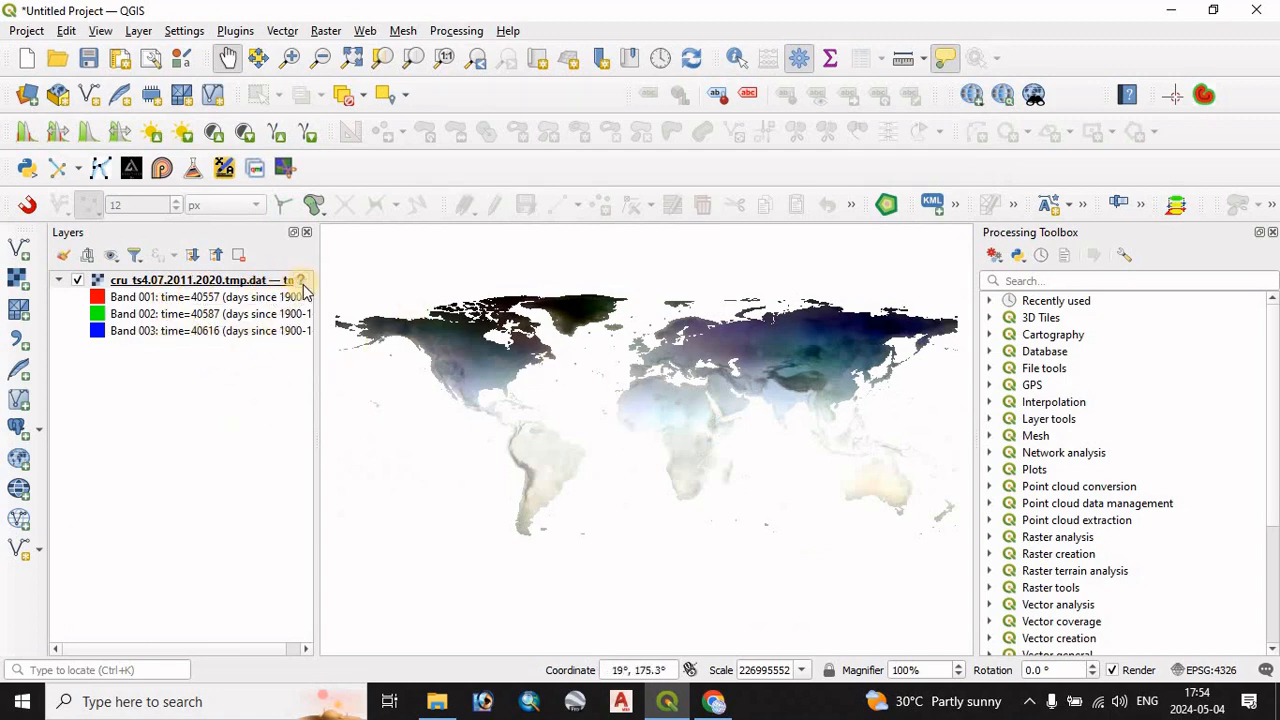
- Assign the project CRS EPSG:4326 - WGS 84 to the tmp raster layer in its source properties
mouse_move(303, 290)
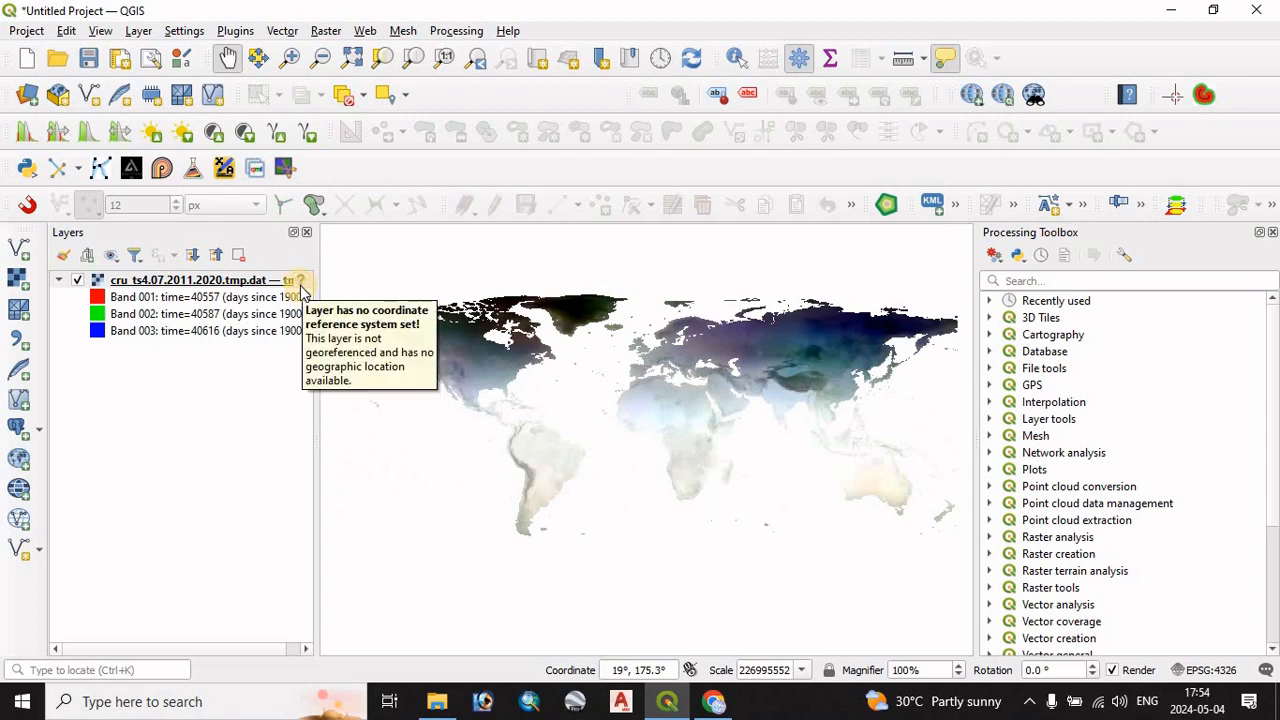
right_click(157, 283)
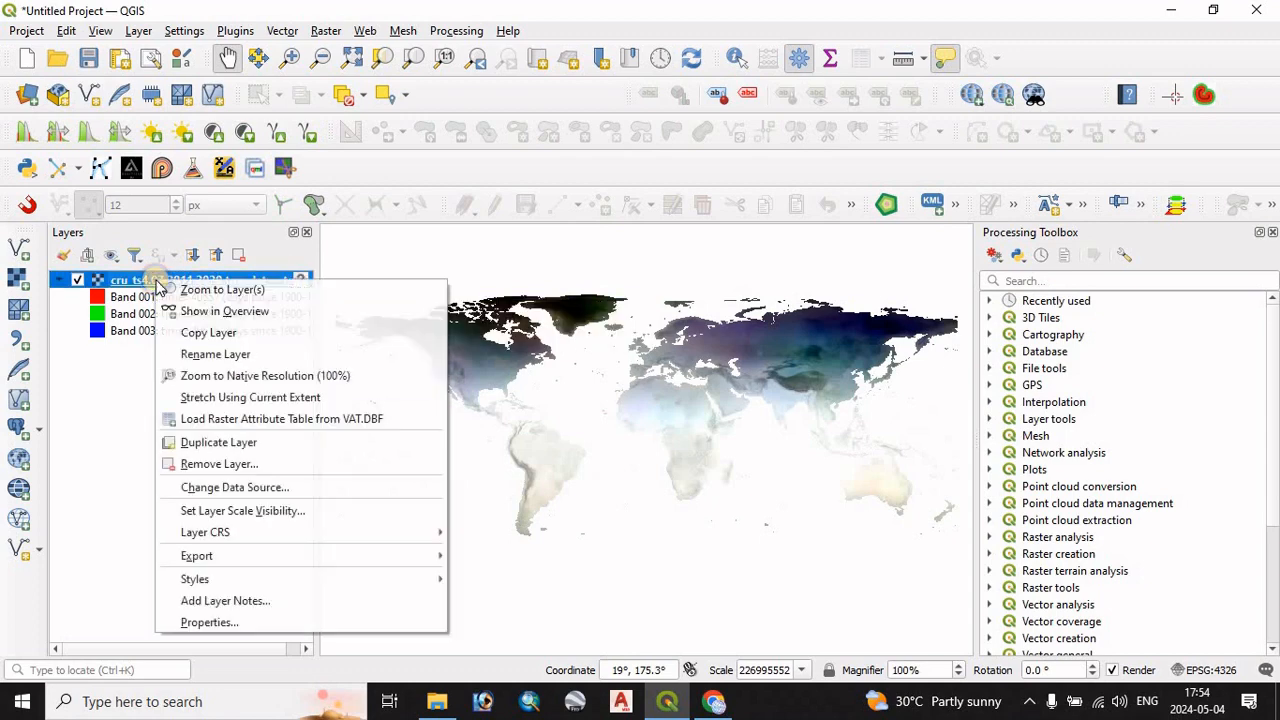
click(236, 624)
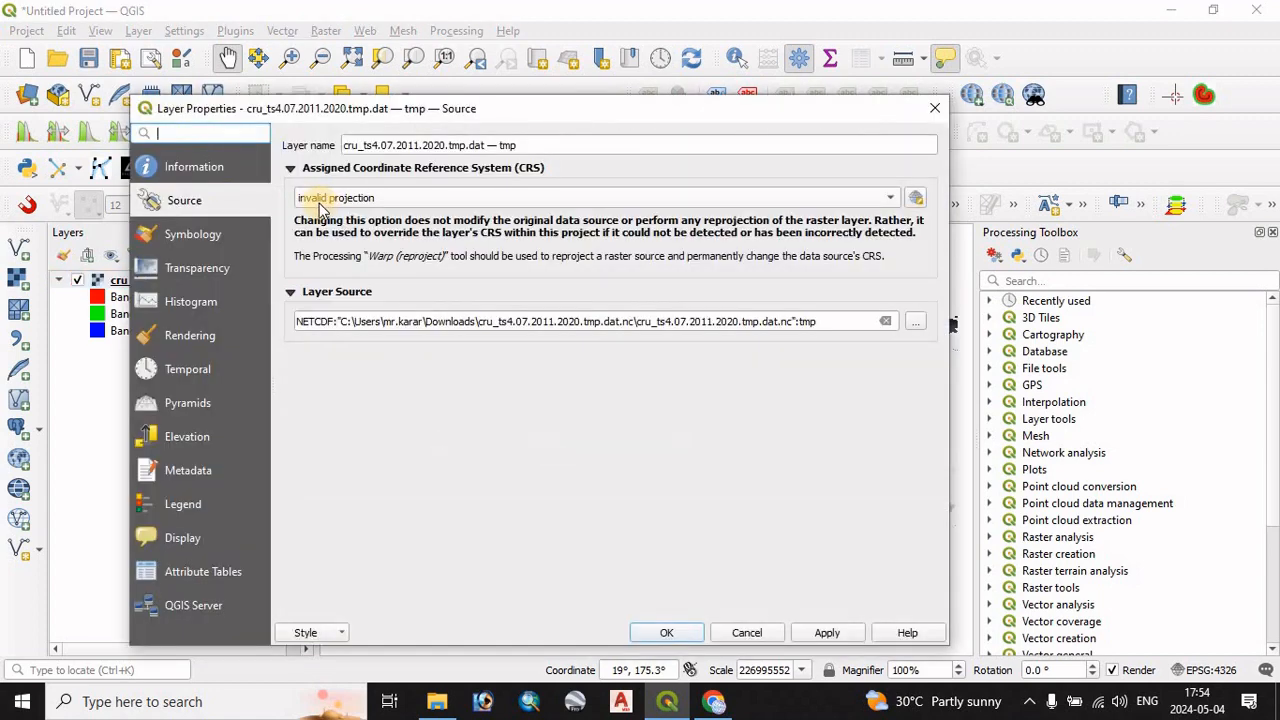
click(370, 199)
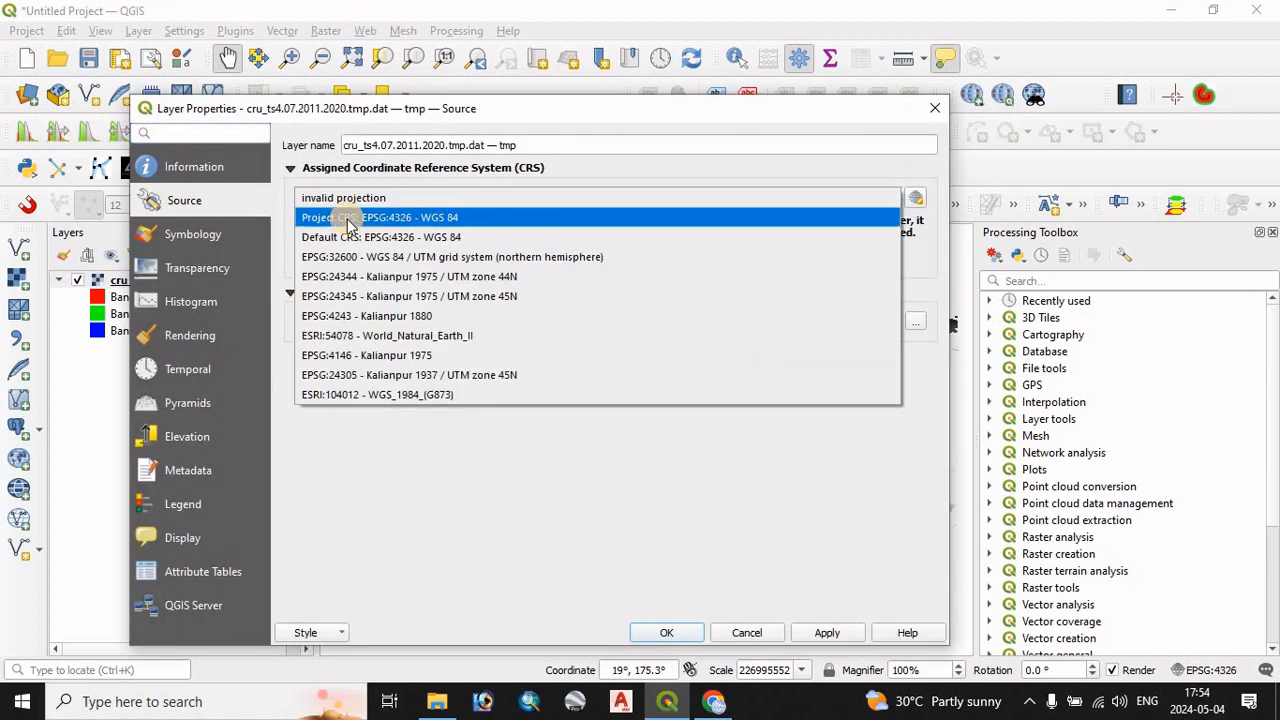
click(416, 219)
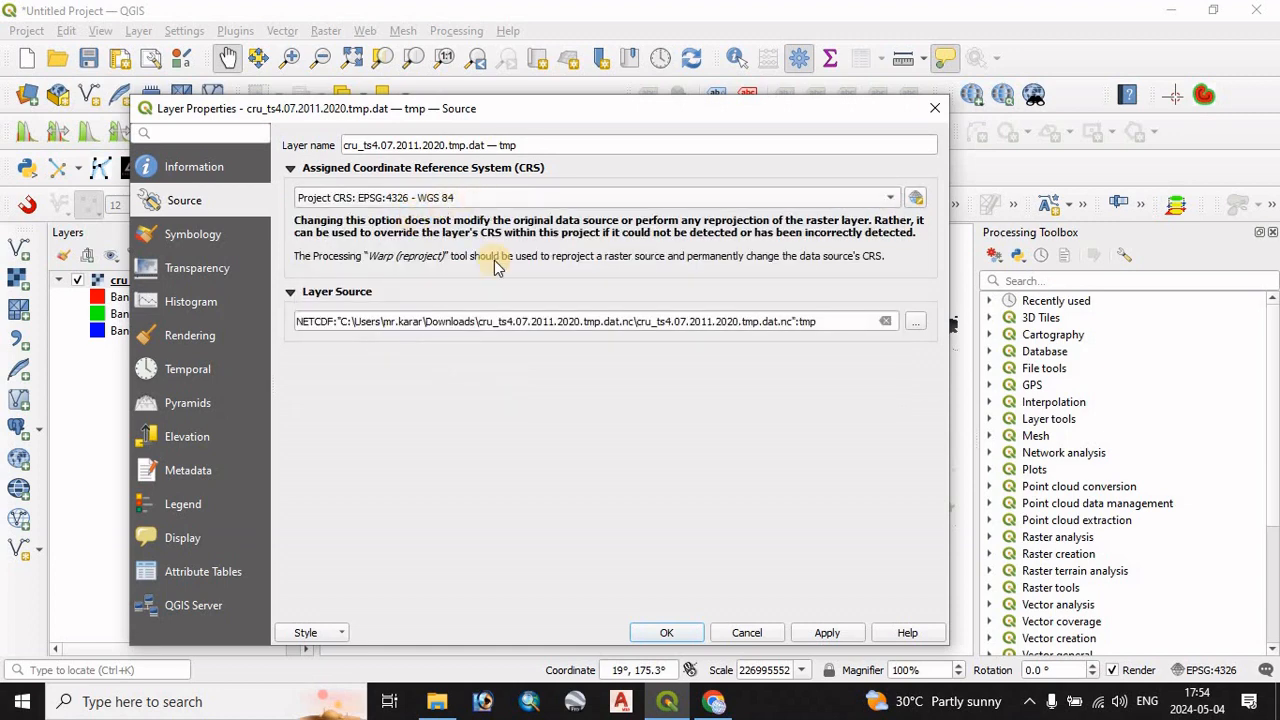
click(826, 633)
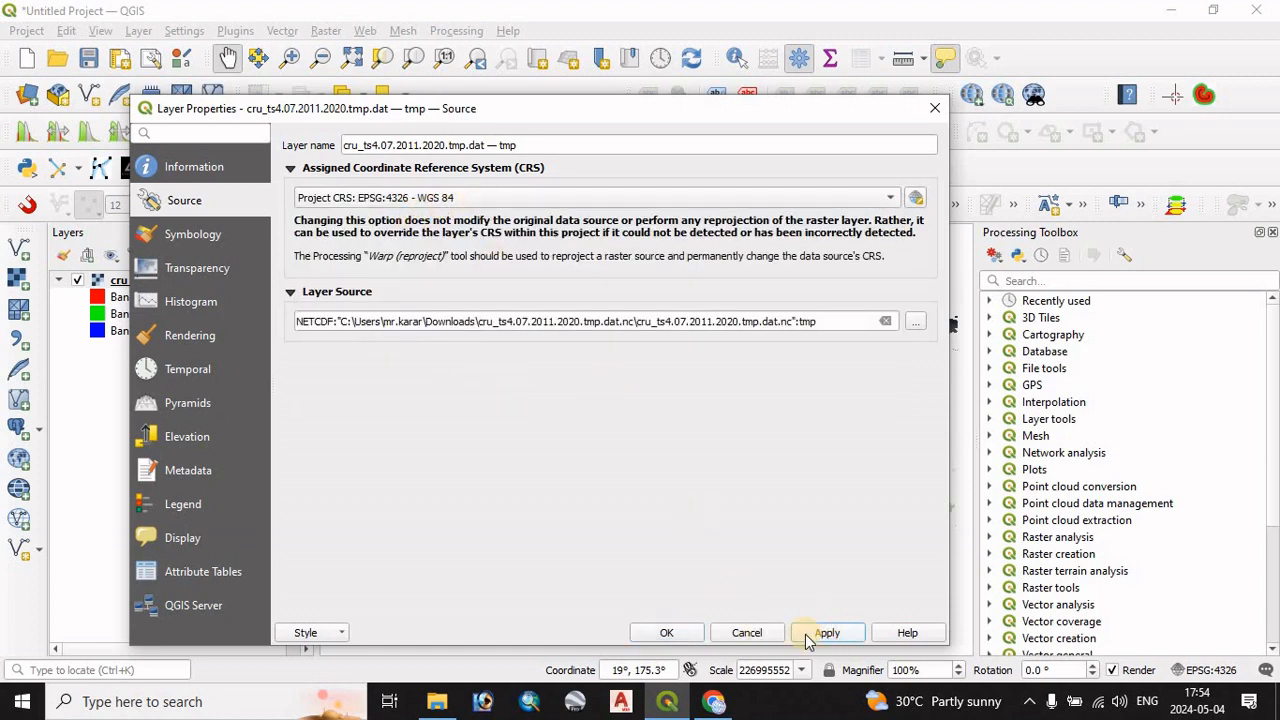
click(668, 633)
drag(734, 426, 650, 456)
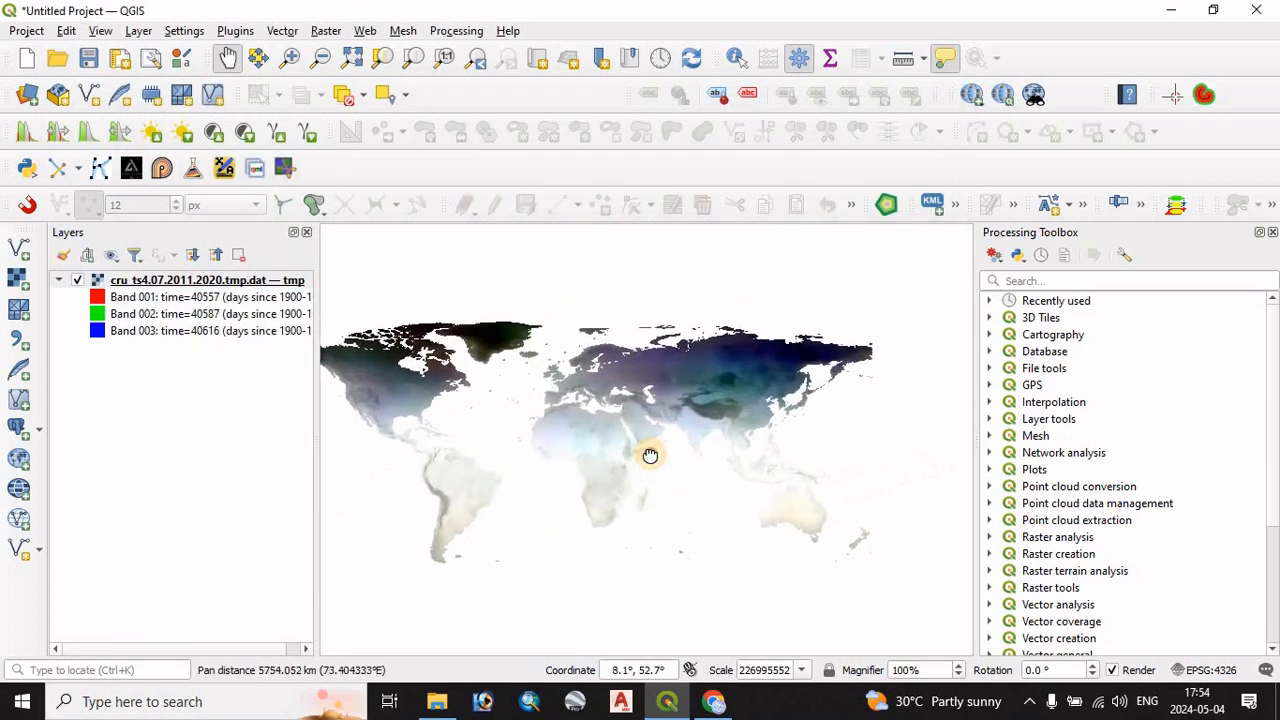
- Export the tmp raster layer as a raw-data GeoTIFF named Temp1.tif in the GISRS-QGIS folder, using CRS EPSG:4326 - WGS 84
right_click(165, 282)
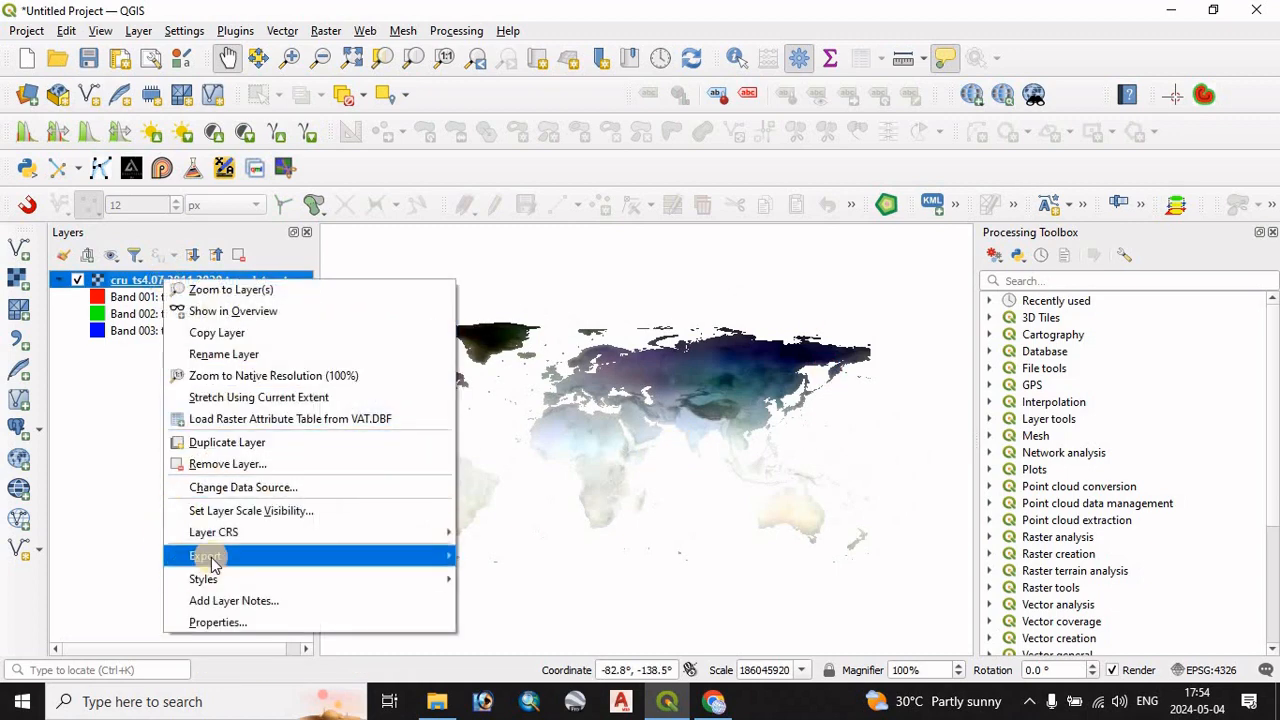
mouse_move(211, 563)
click(505, 558)
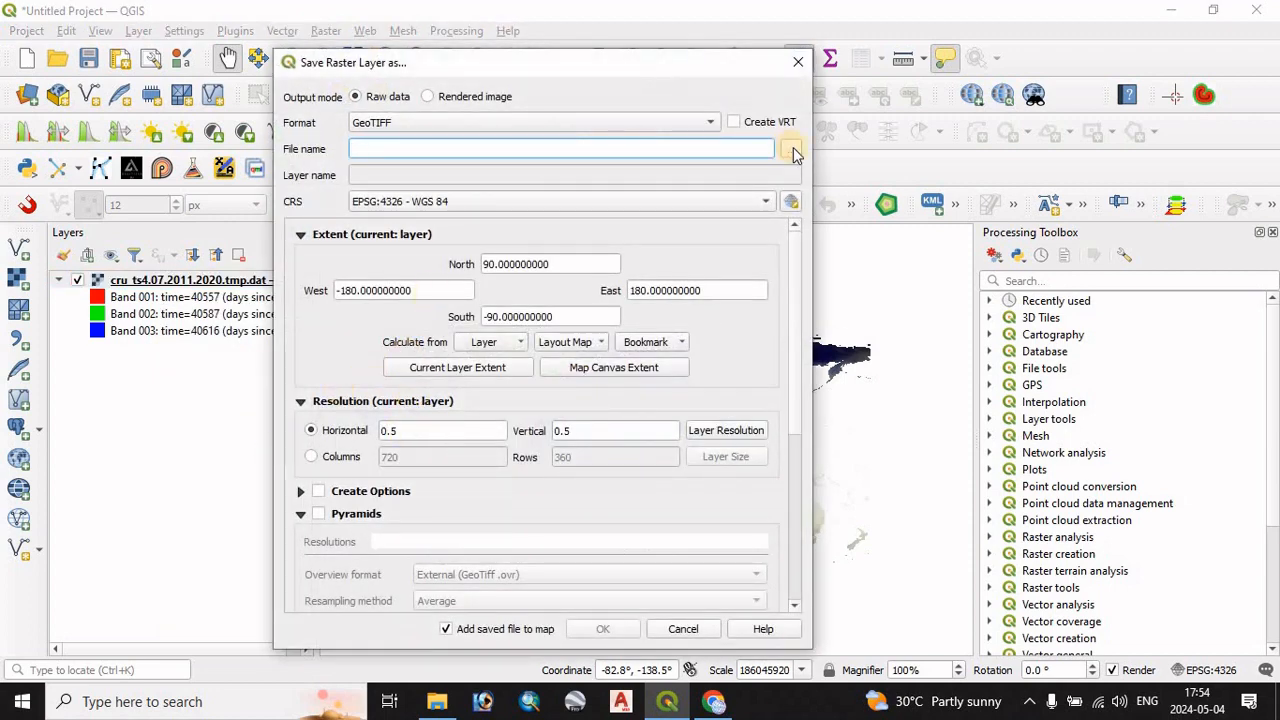
click(789, 151)
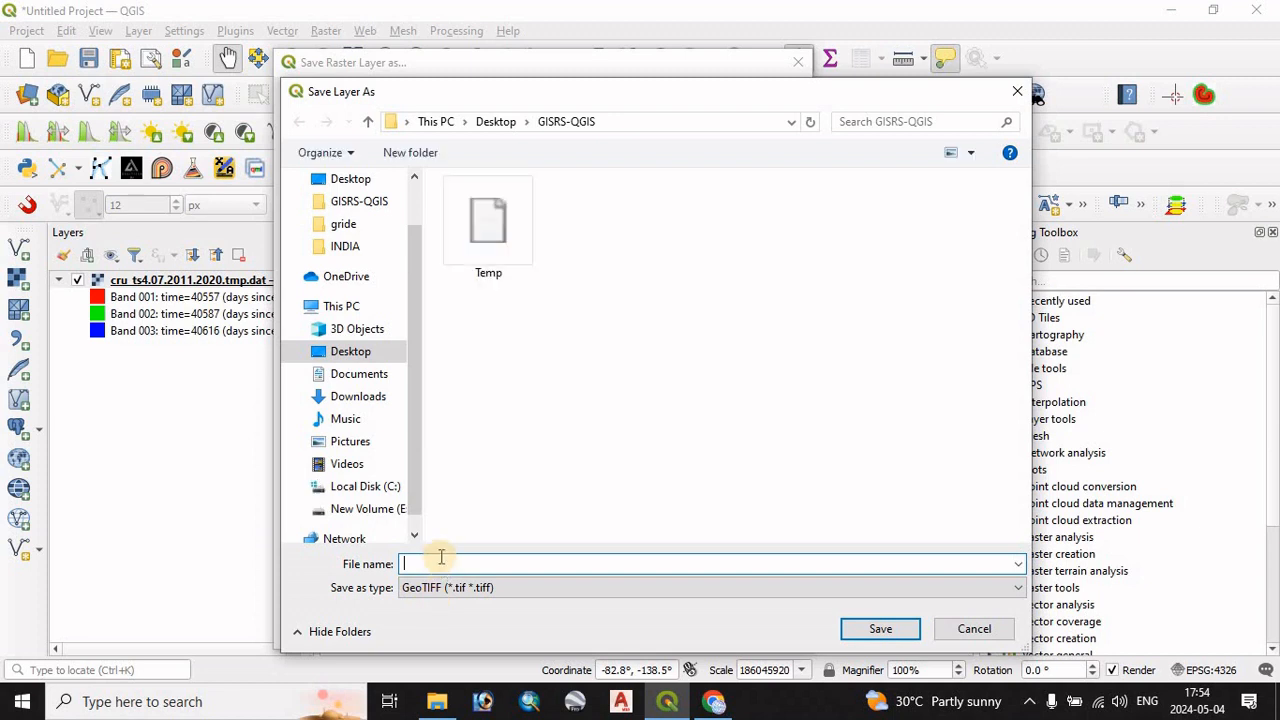
click(485, 208)
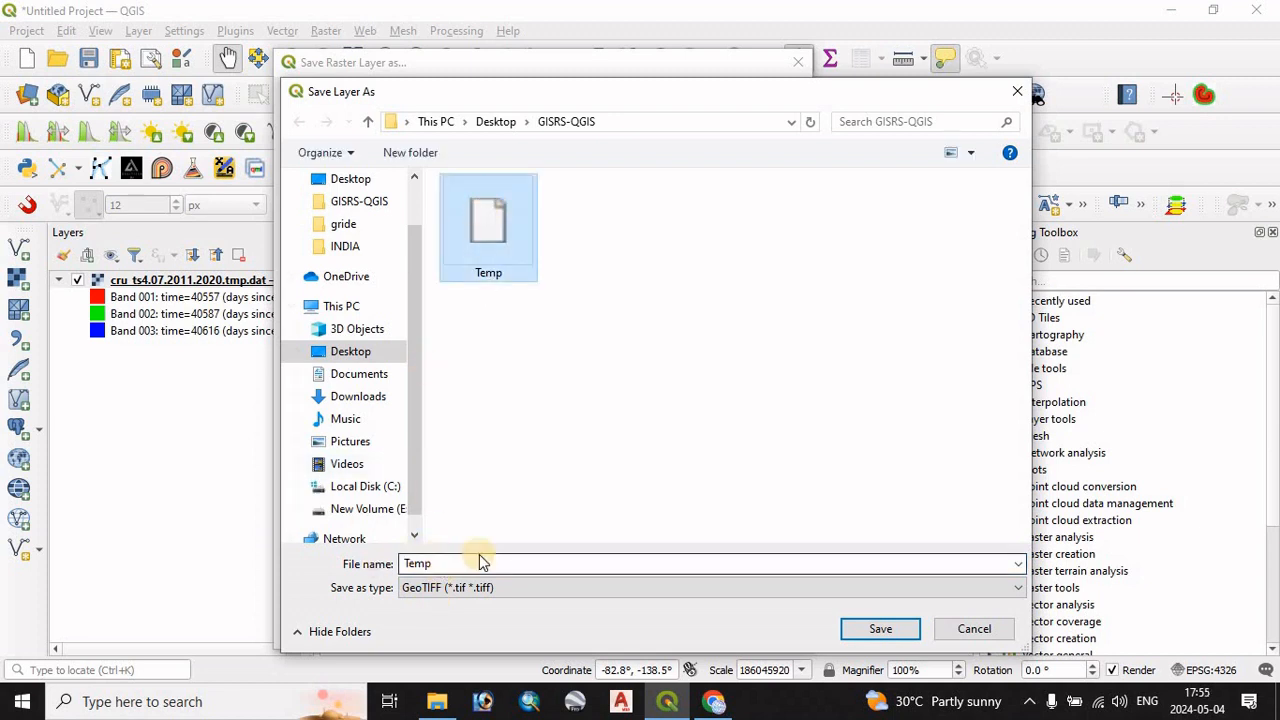
text(1)
click(880, 628)
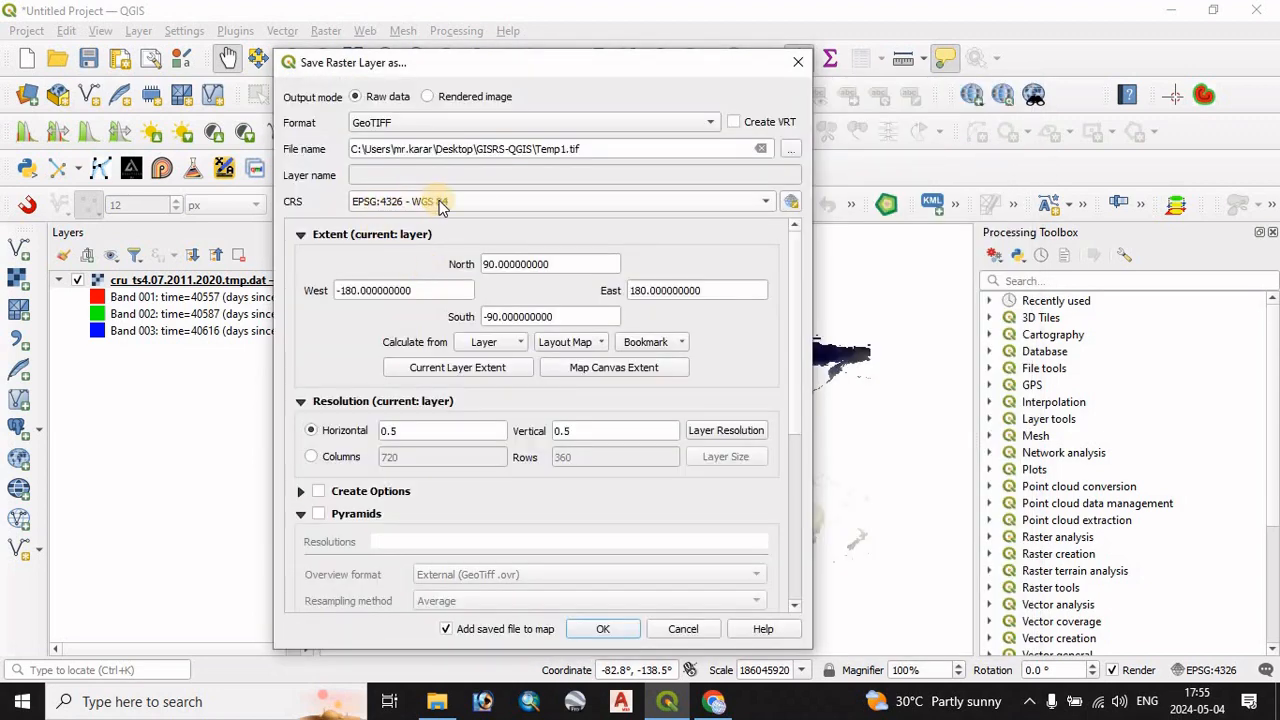
click(601, 628)
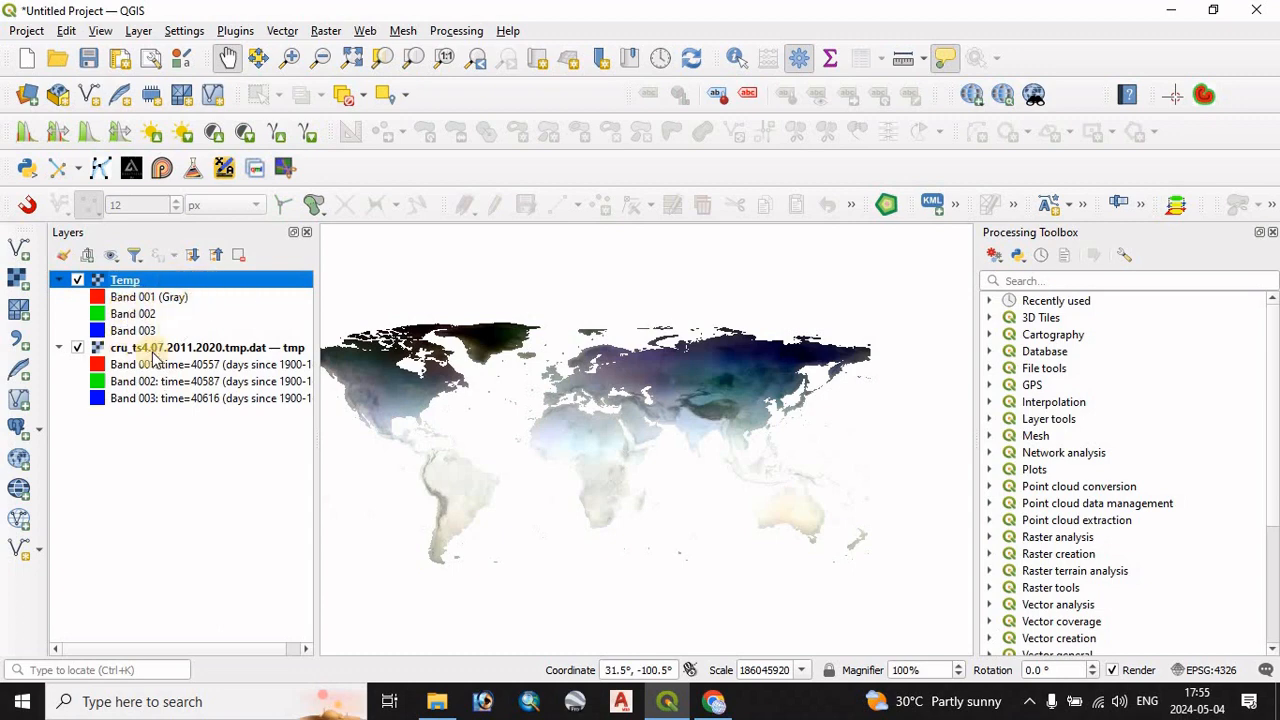
- Remove the original cru_ts4.07.2011.2020.tmp.dat NetCDF layer from the project
click(233, 350)
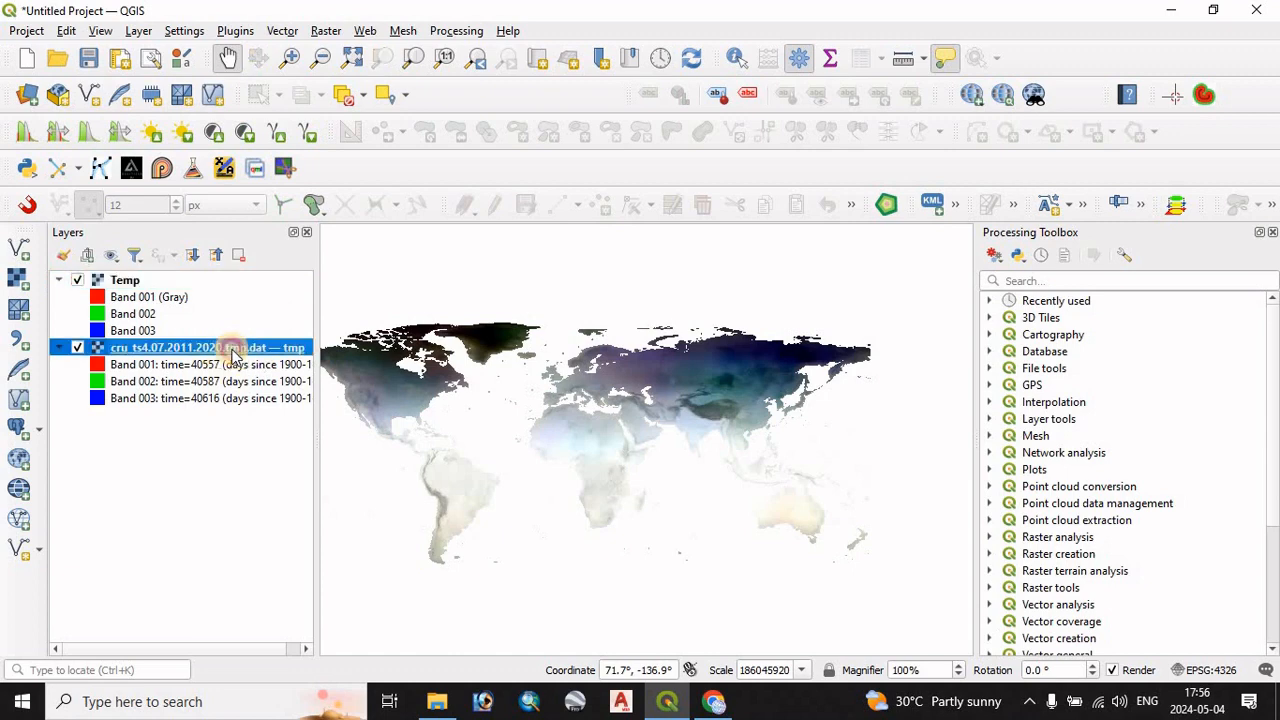
right_click(228, 355)
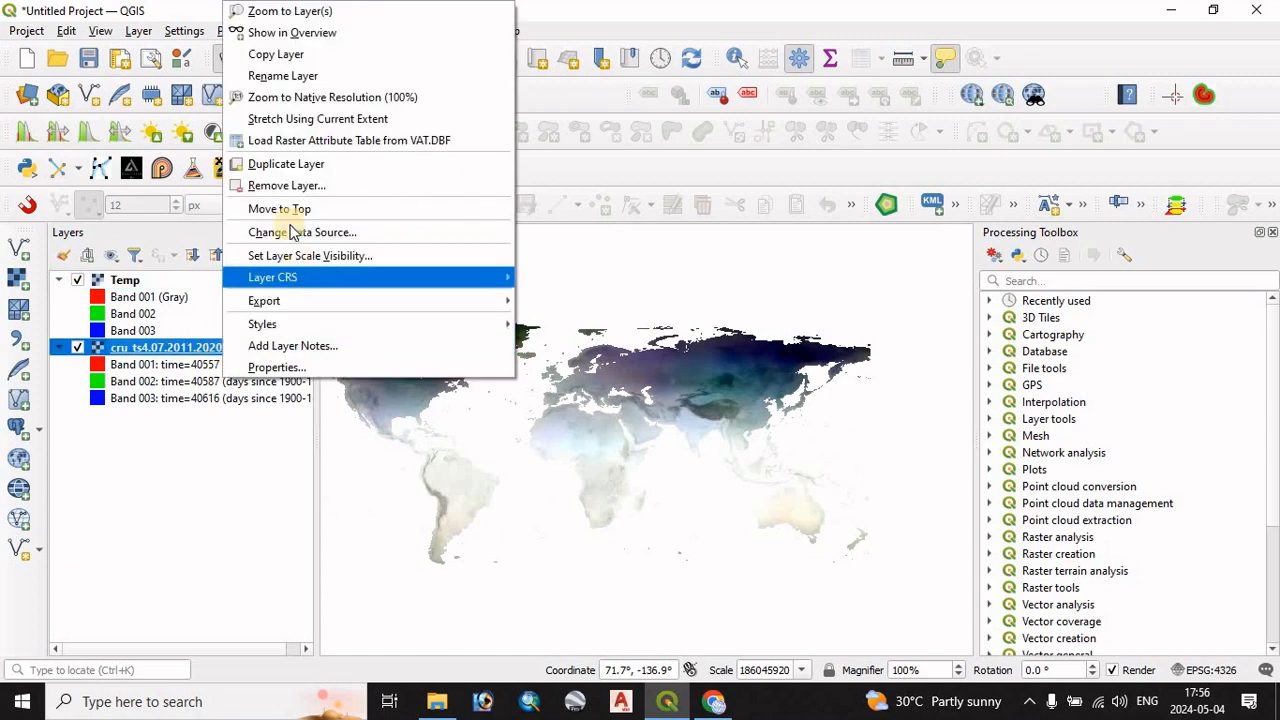
click(280, 187)
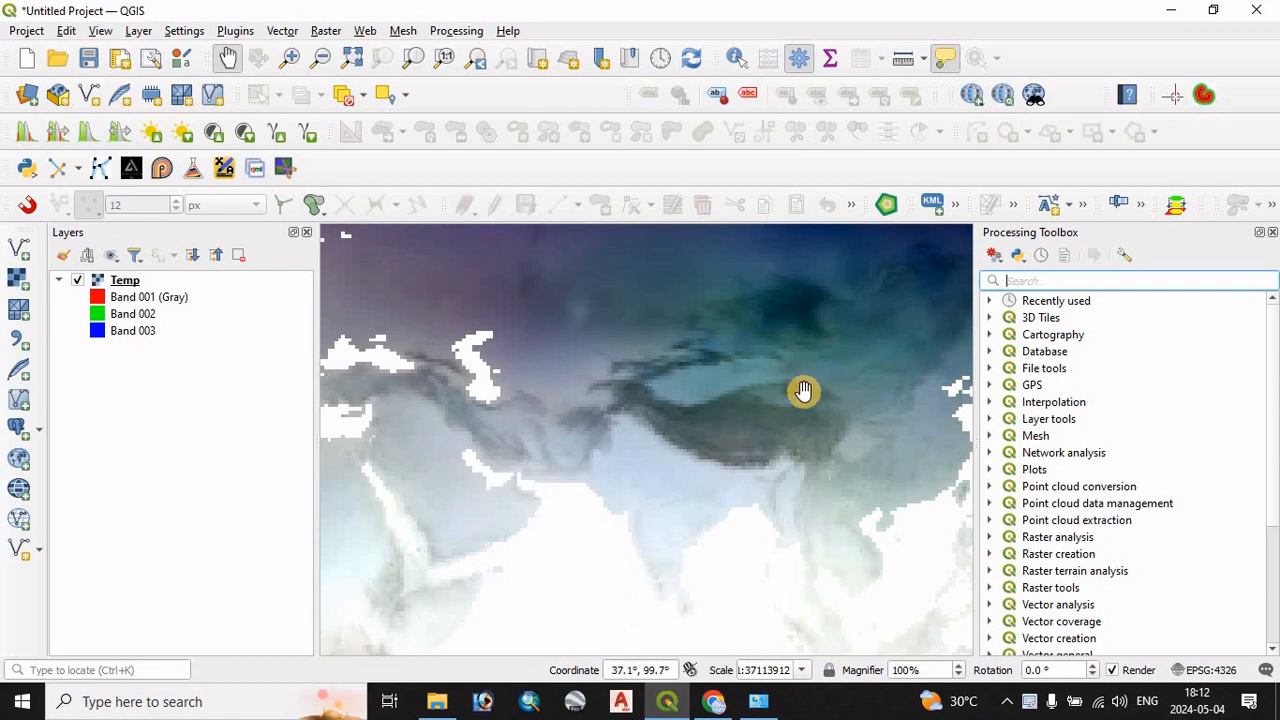
- Find the Cell statistics tool by searching for "cell" and choose the Temp raster as its only input layer
drag(804, 390, 762, 397)
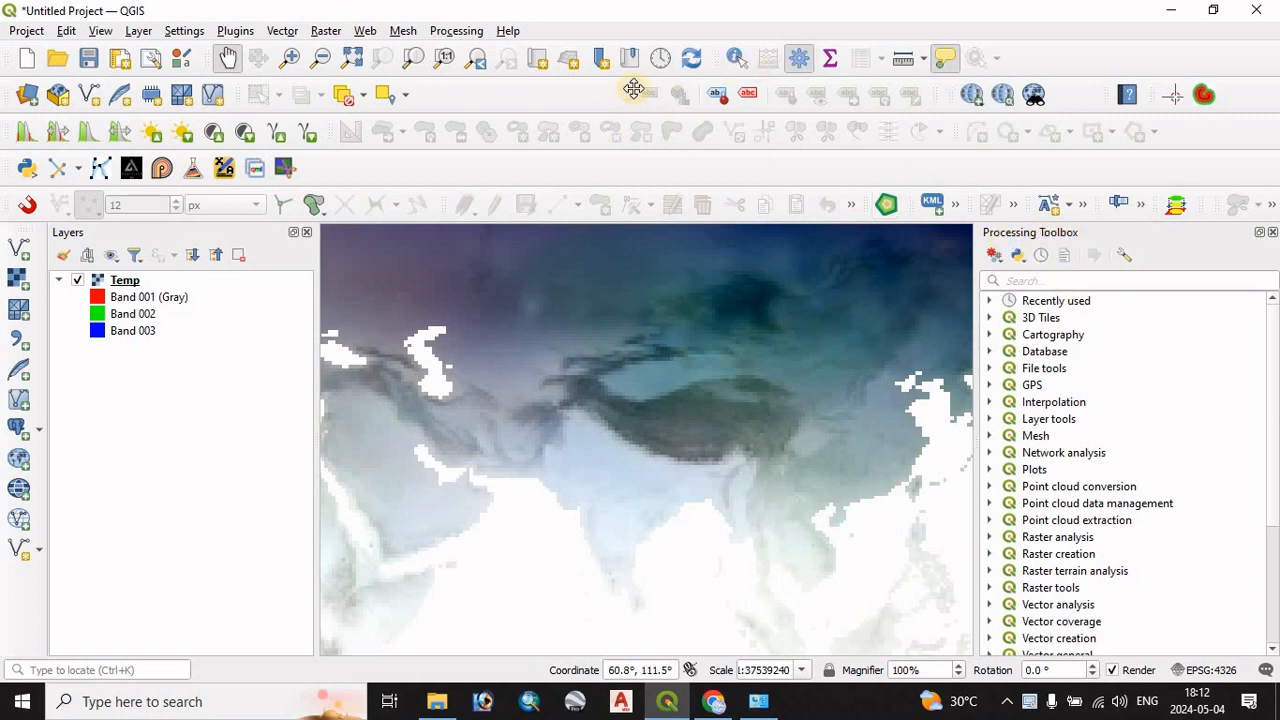
click(1040, 278)
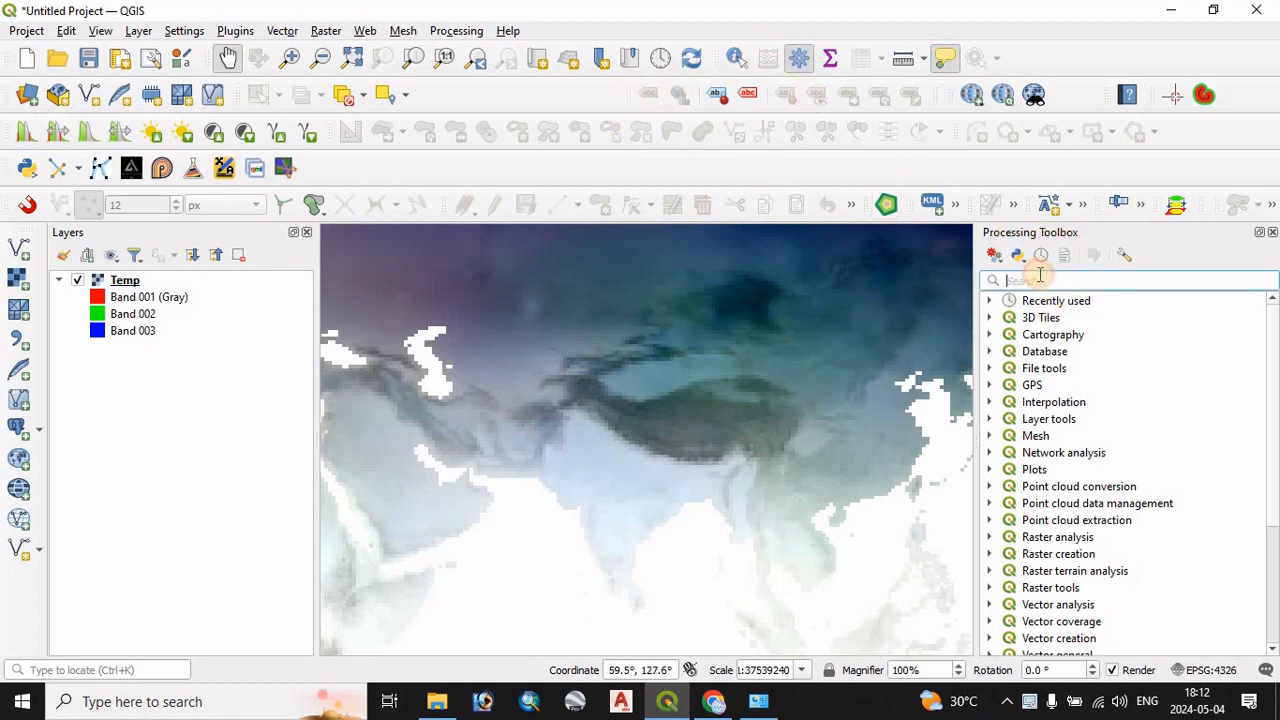
text(cell)
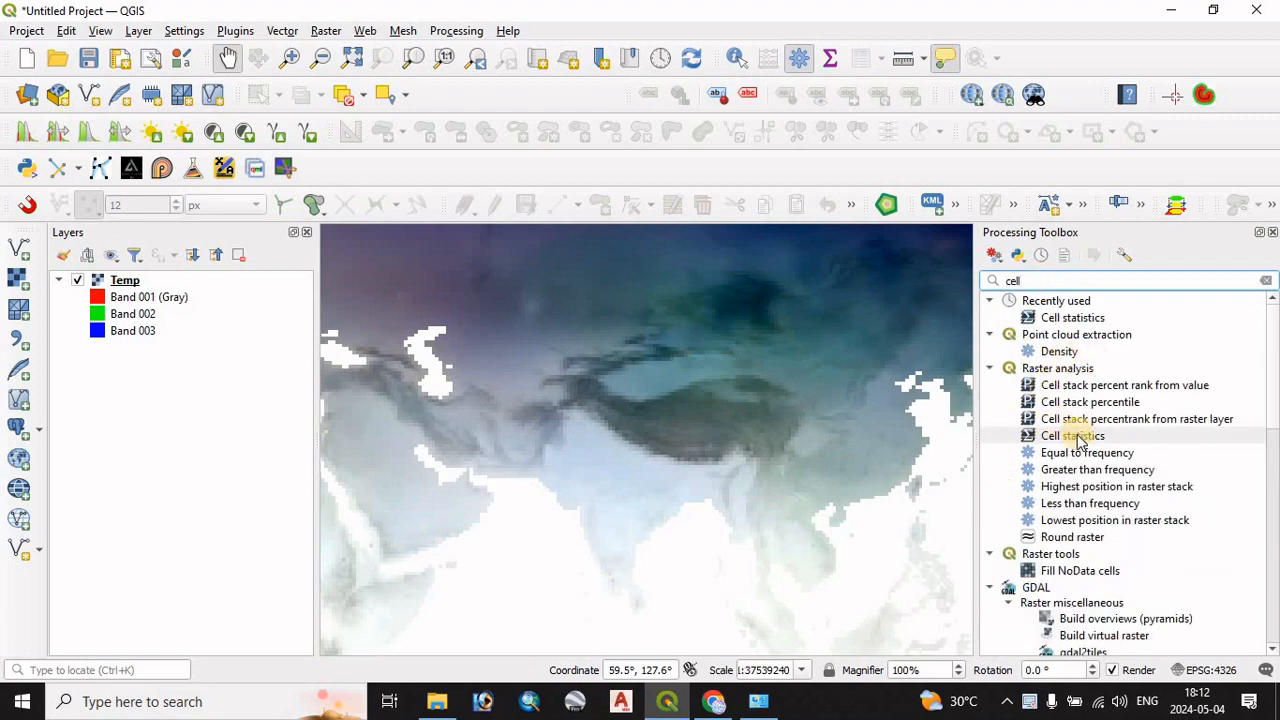
double_click(1078, 441)
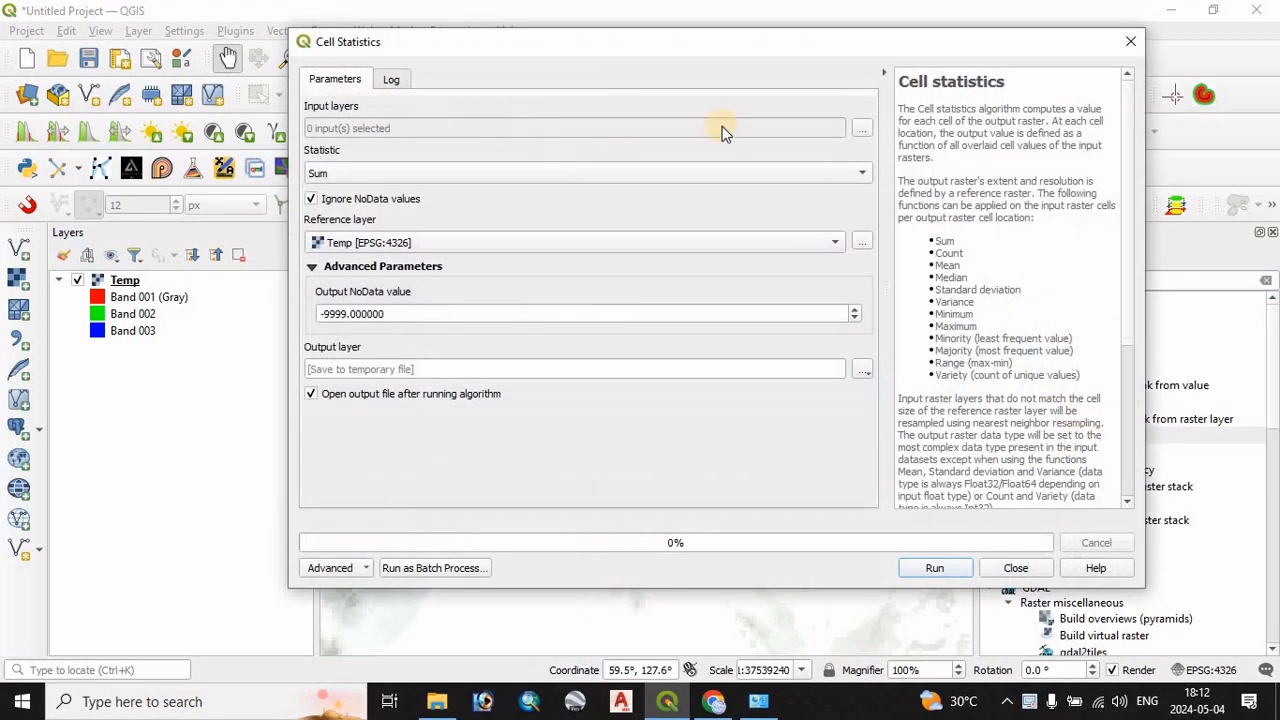
click(862, 129)
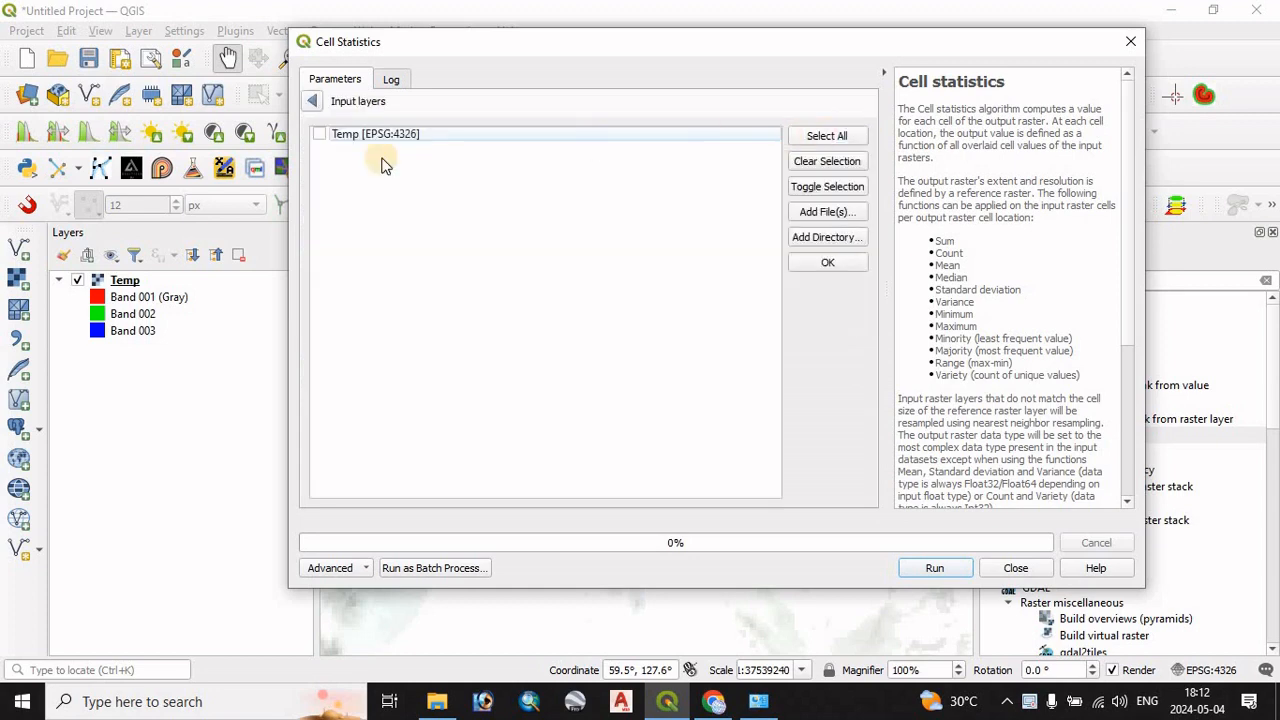
click(324, 134)
click(828, 263)
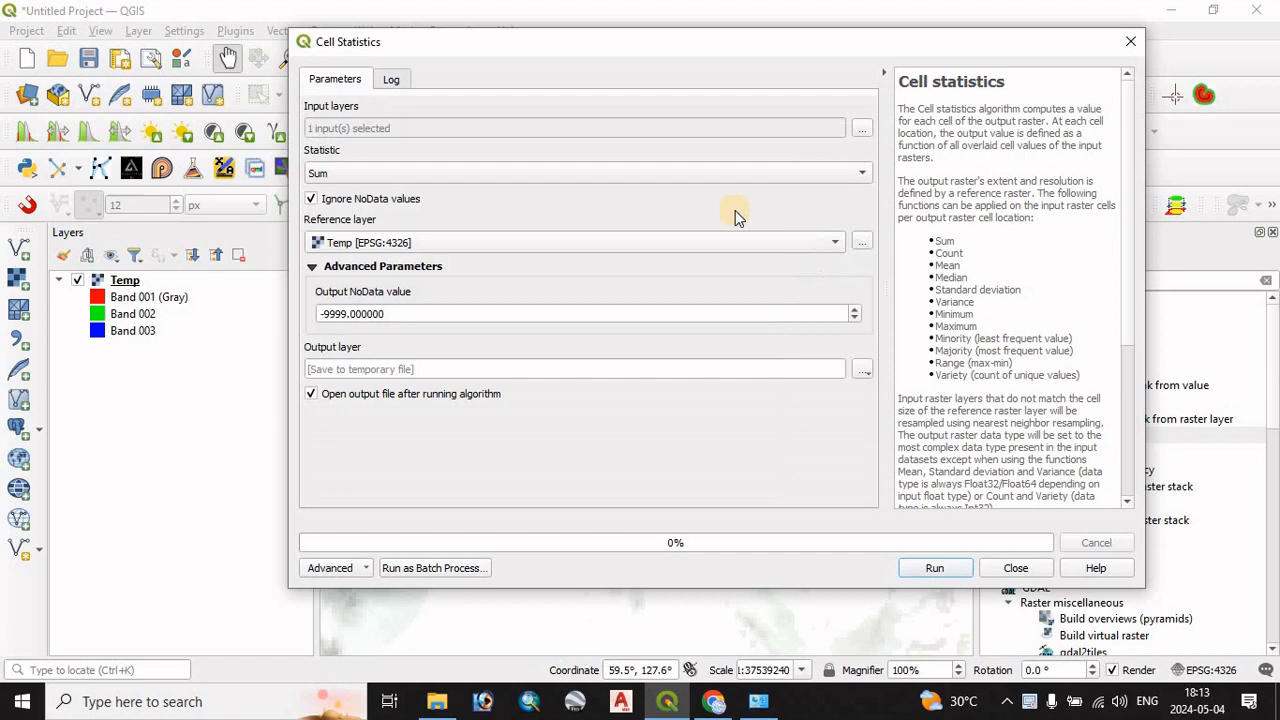
- Run Cell statistics with the Mean statistic on the Temp raster, writing to a temporary output, and check the resulting layer on the map
click(354, 175)
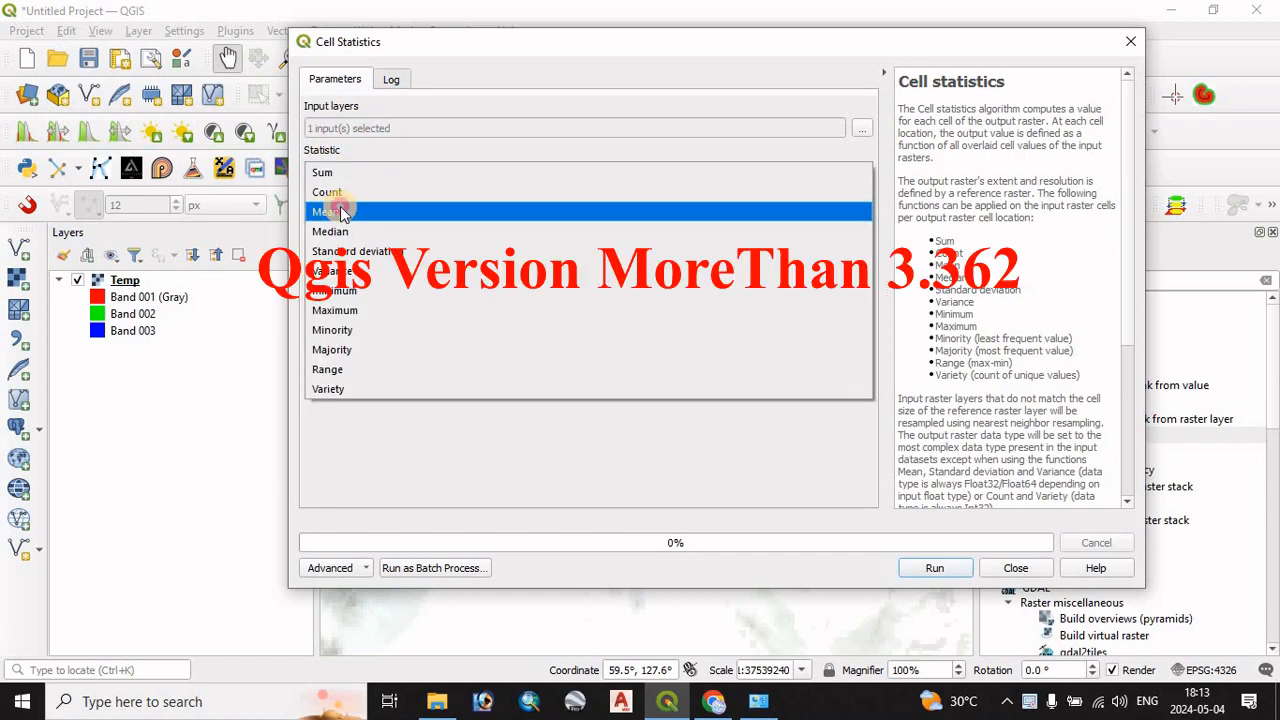
click(340, 208)
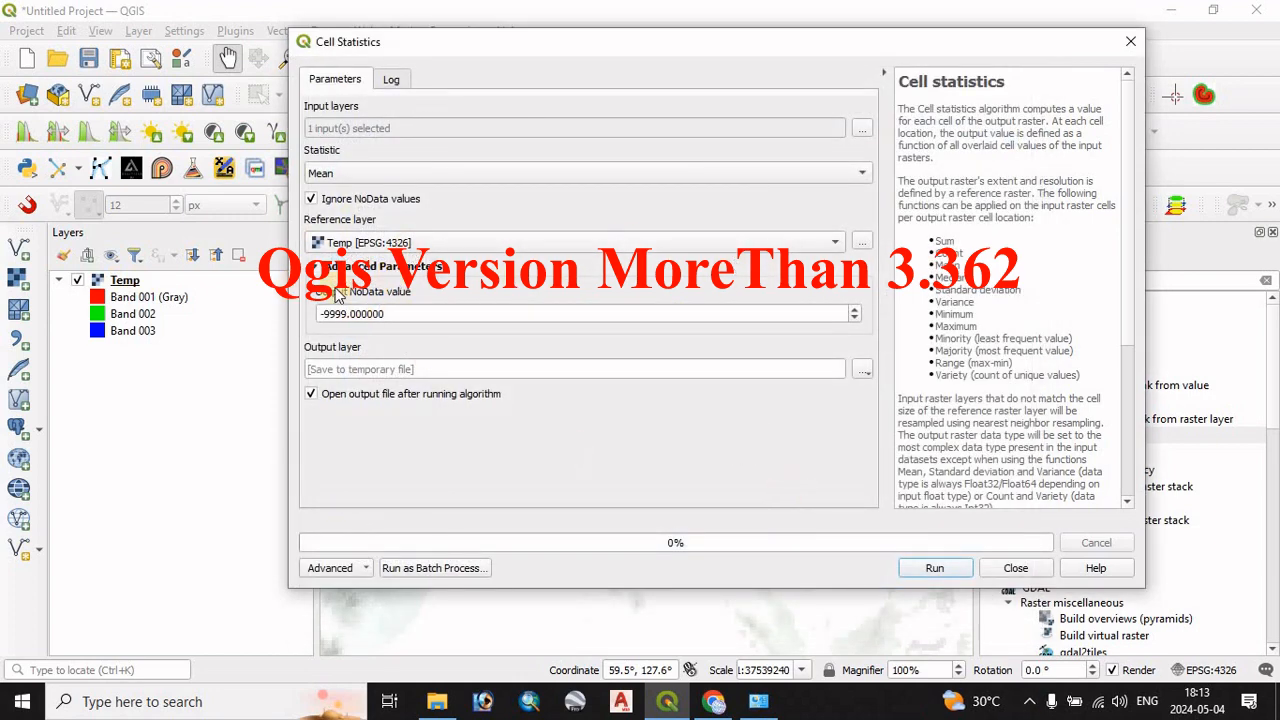
click(937, 568)
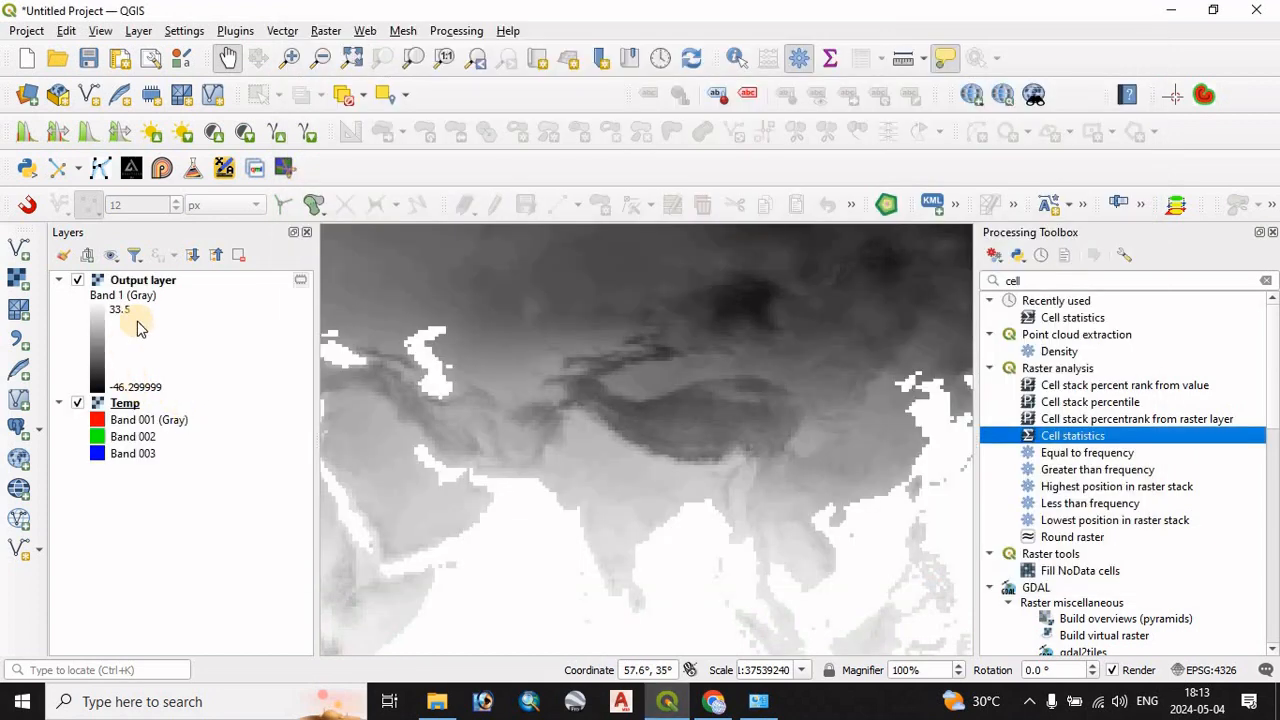
click(155, 283)
drag(627, 372, 509, 338)
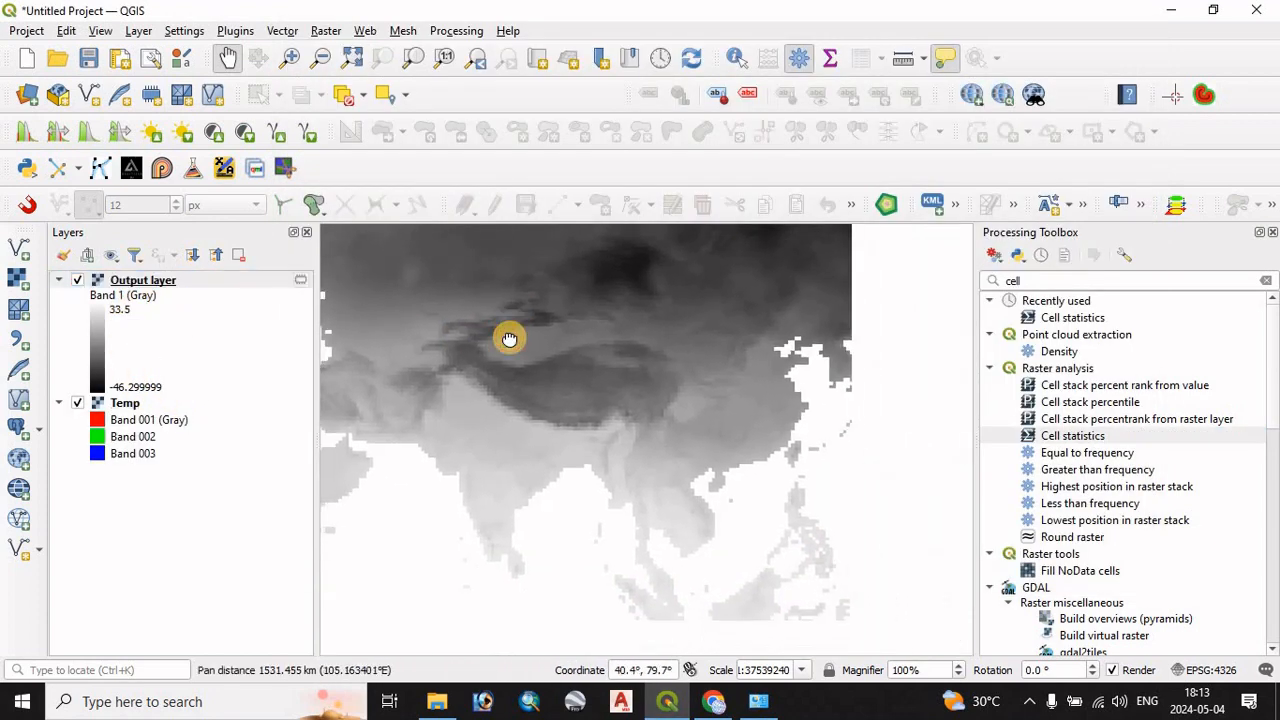
- Add the WB_BOUNDARY_WGS84.shx vector dataset from the GISRS-QGIS folder to the map, and close the data source dialog
click(22, 250)
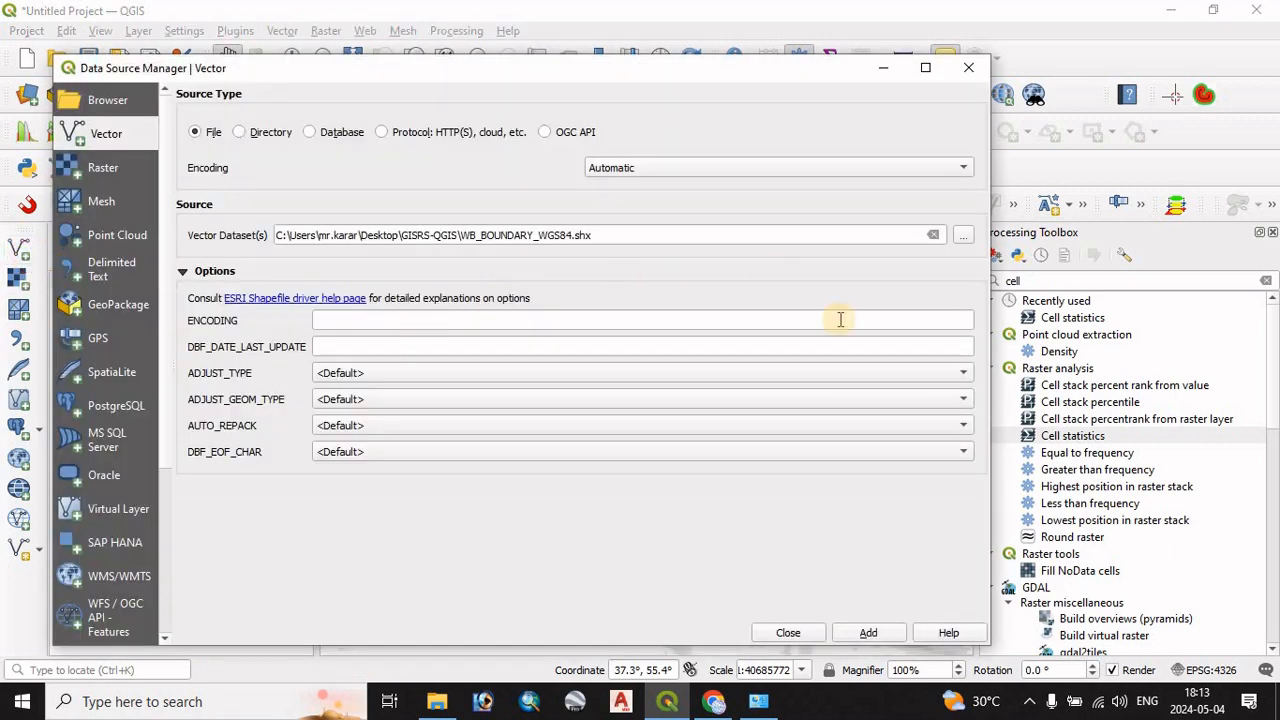
click(965, 236)
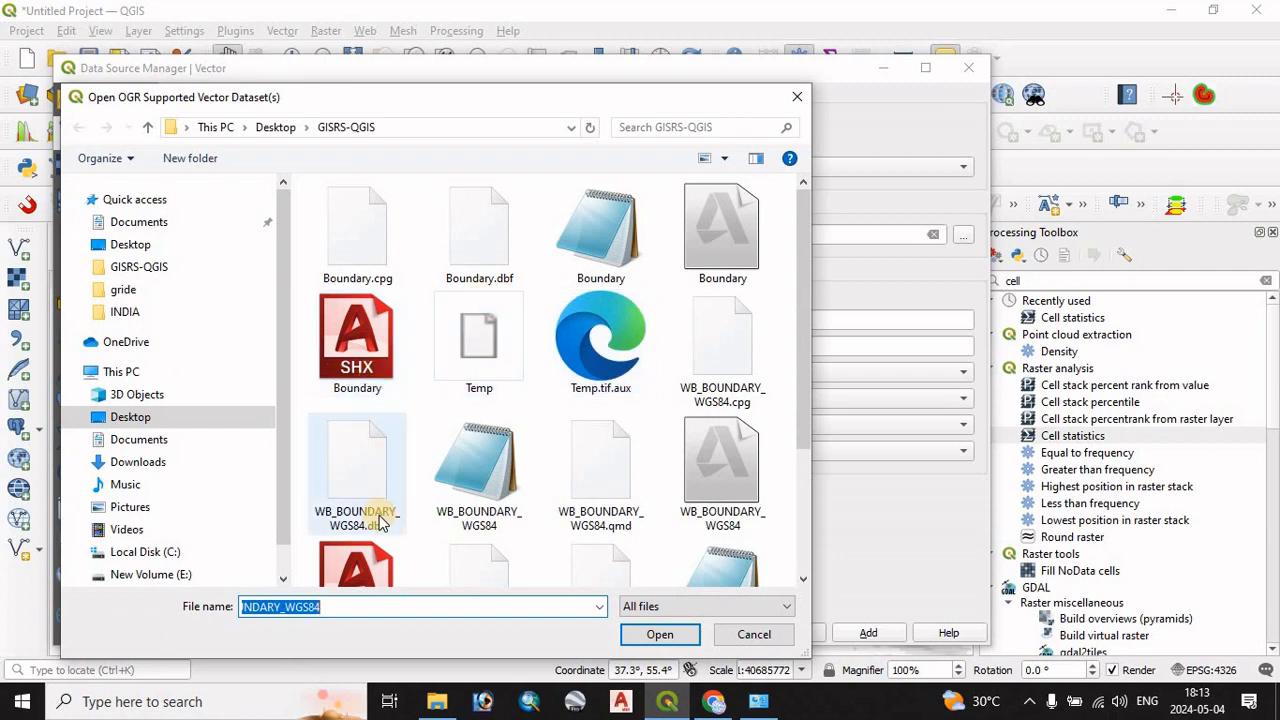
click(368, 578)
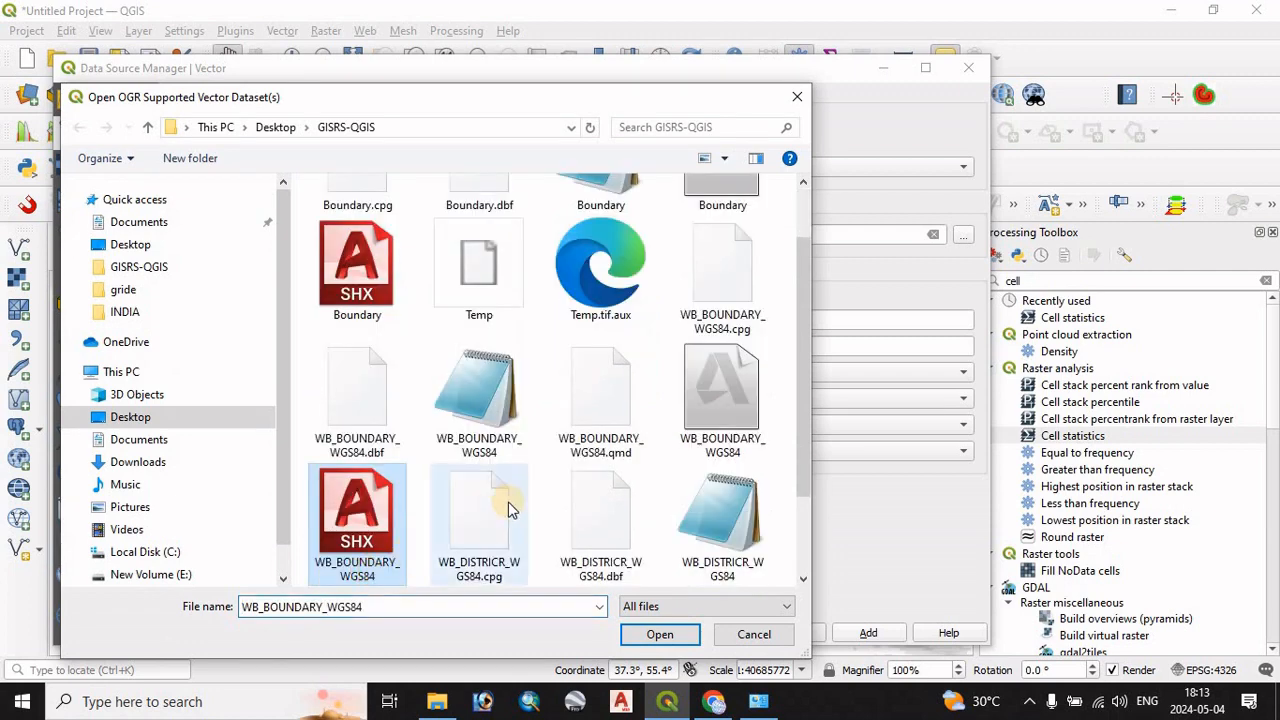
click(659, 636)
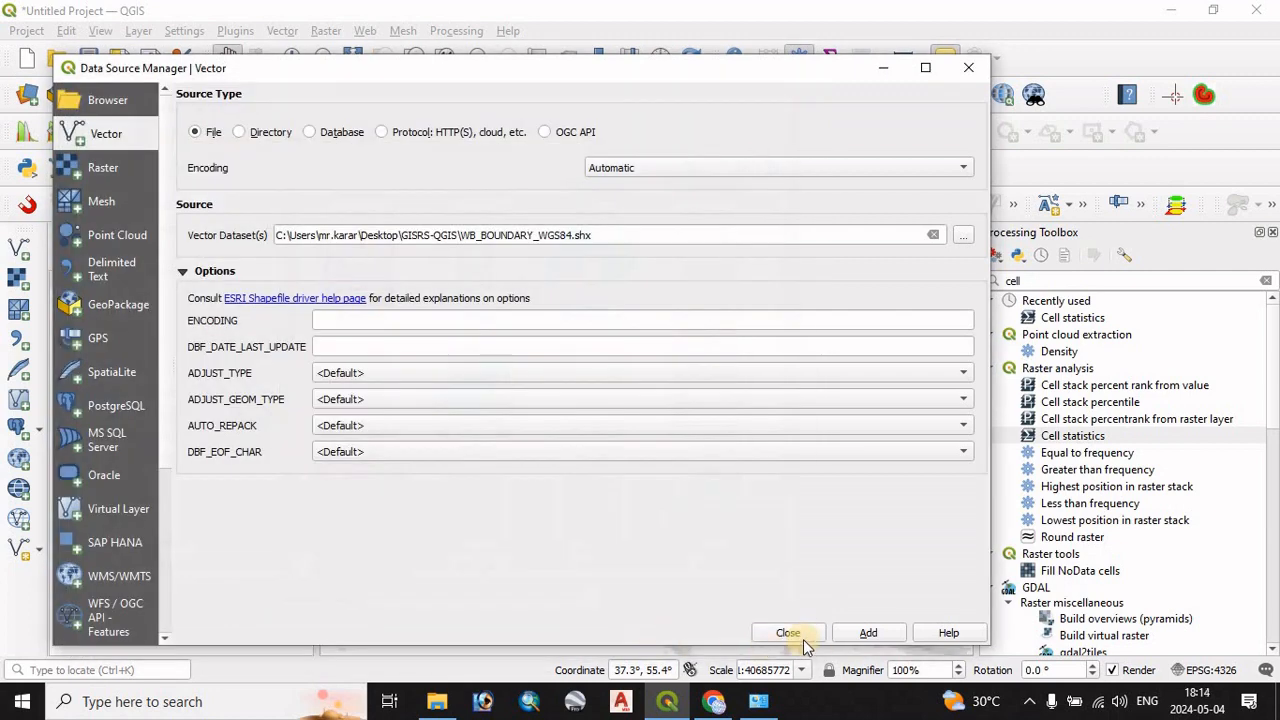
click(864, 634)
click(781, 634)
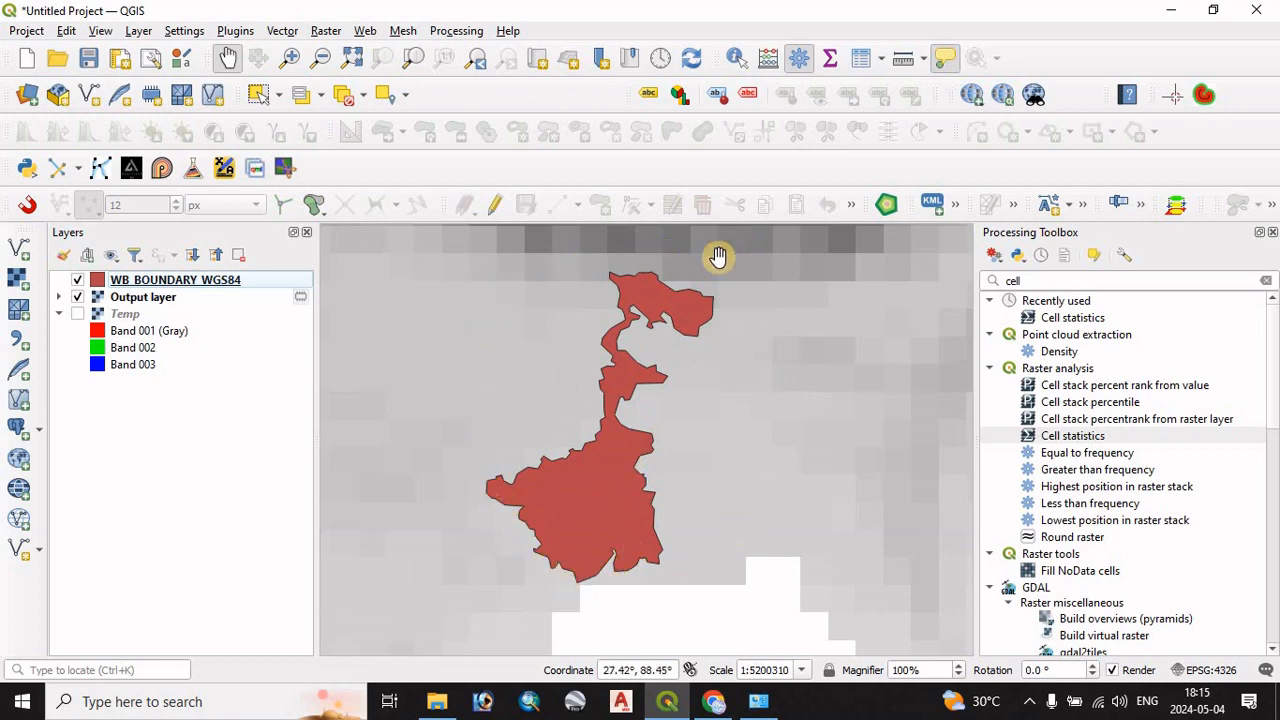
- Start Clip Raster by Extent with the cell statistics raster (Output layer) as the input layer
click(330, 31)
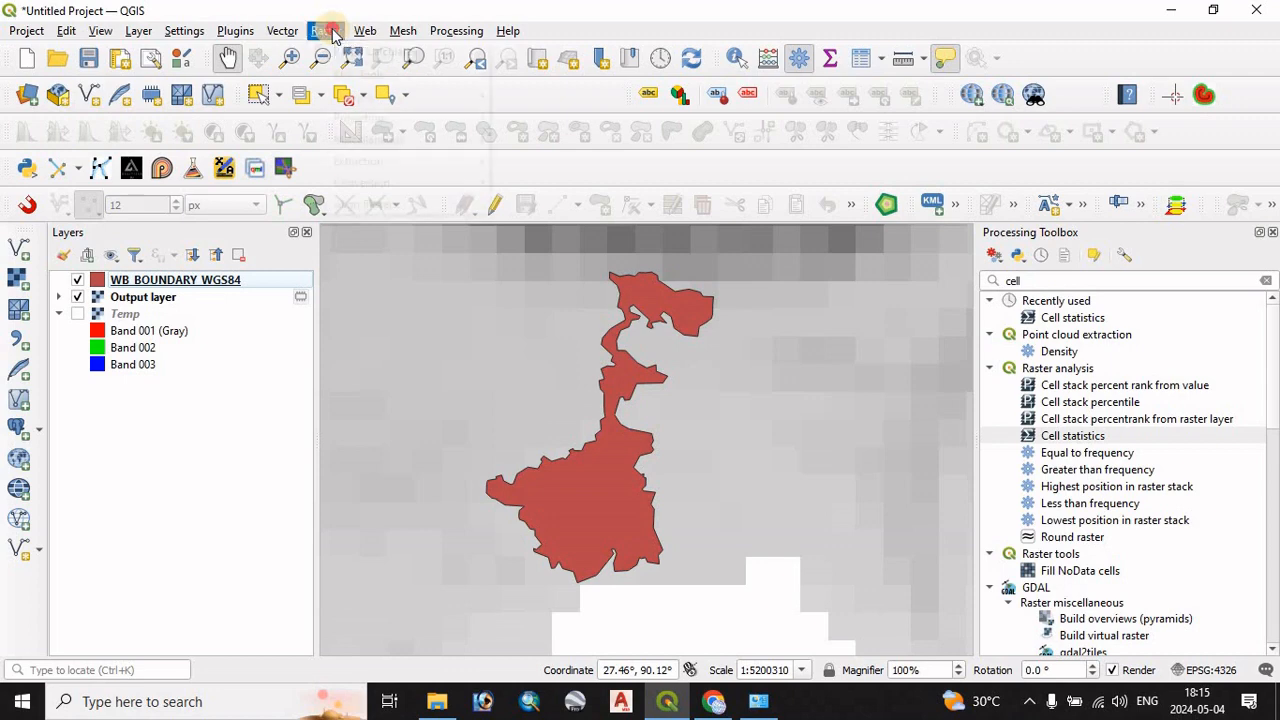
mouse_move(363, 163)
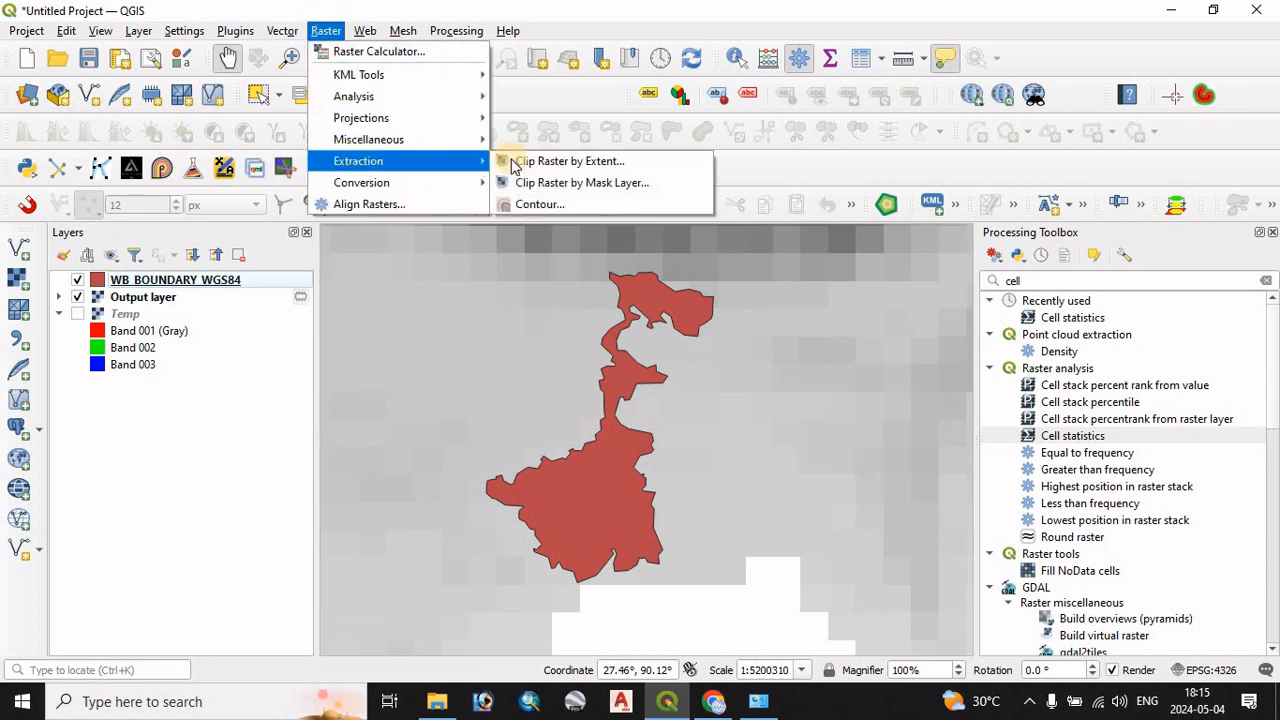
click(548, 163)
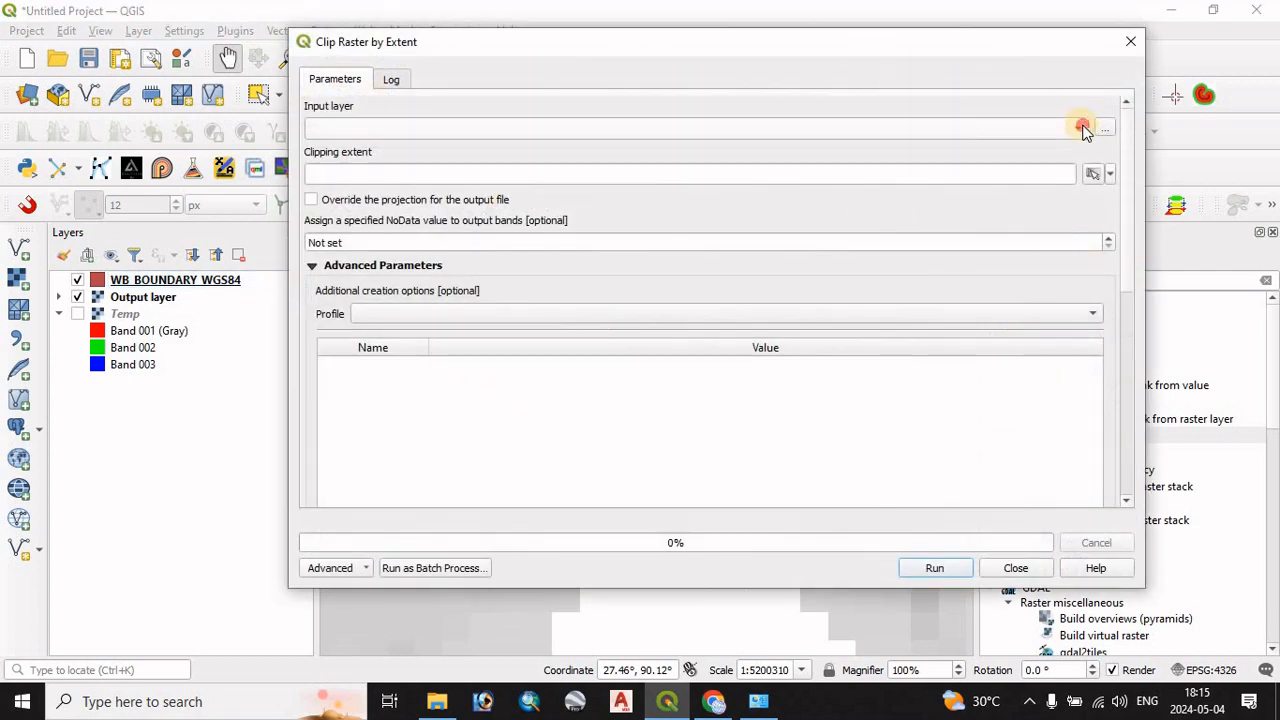
click(1085, 131)
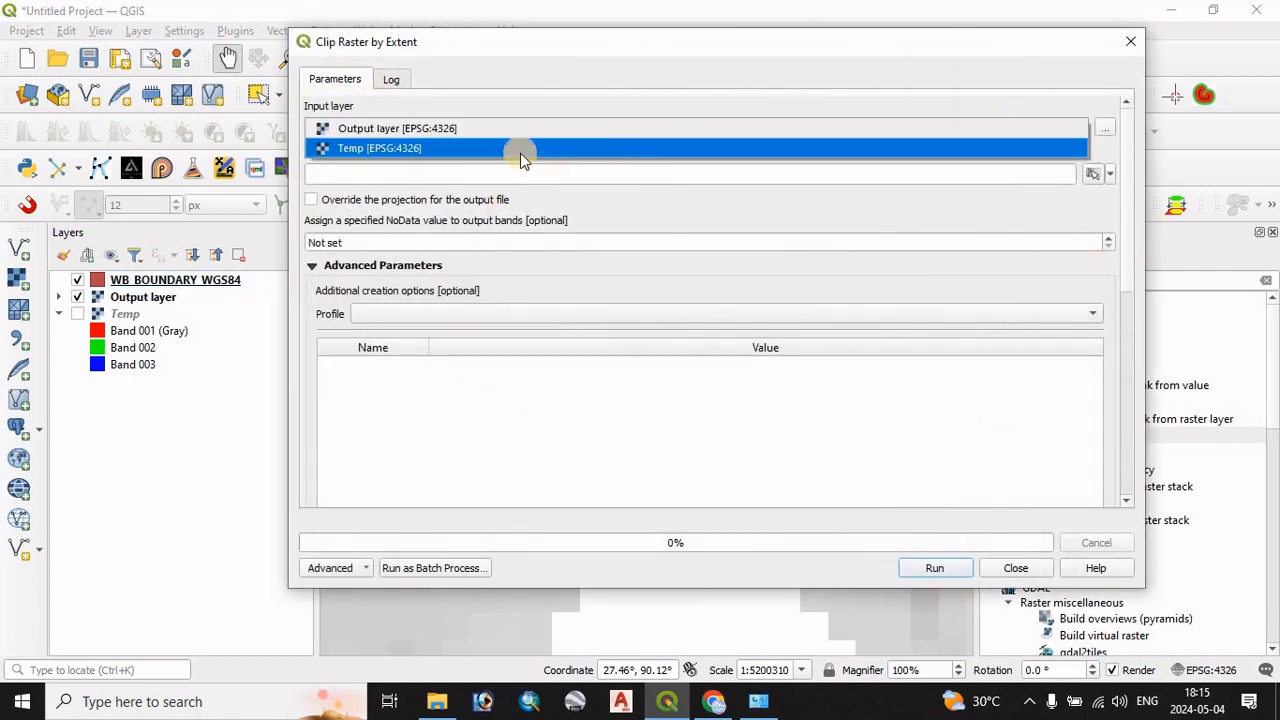
click(362, 131)
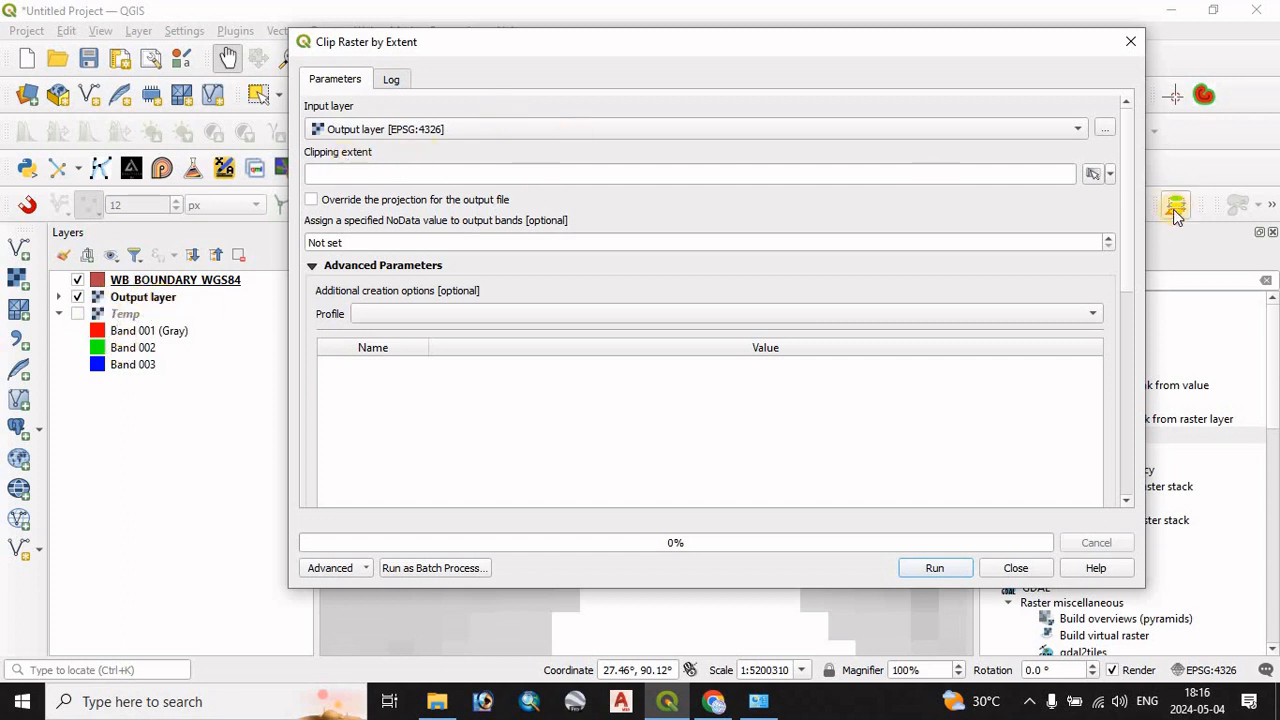
- Draw a clipping extent around the WB boundary, about 85.3 to 90.8 longitude and 21.0 to 27.6 latitude, and run the clip to a temporary file
click(1110, 175)
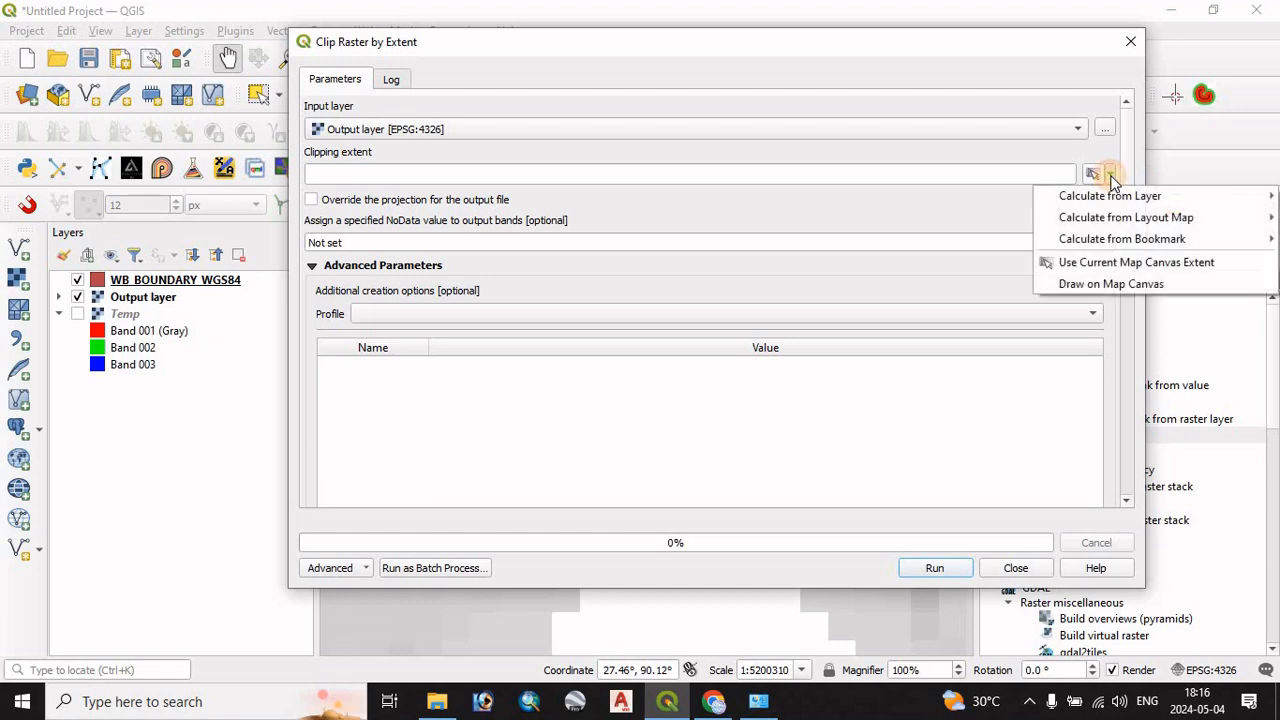
click(1092, 284)
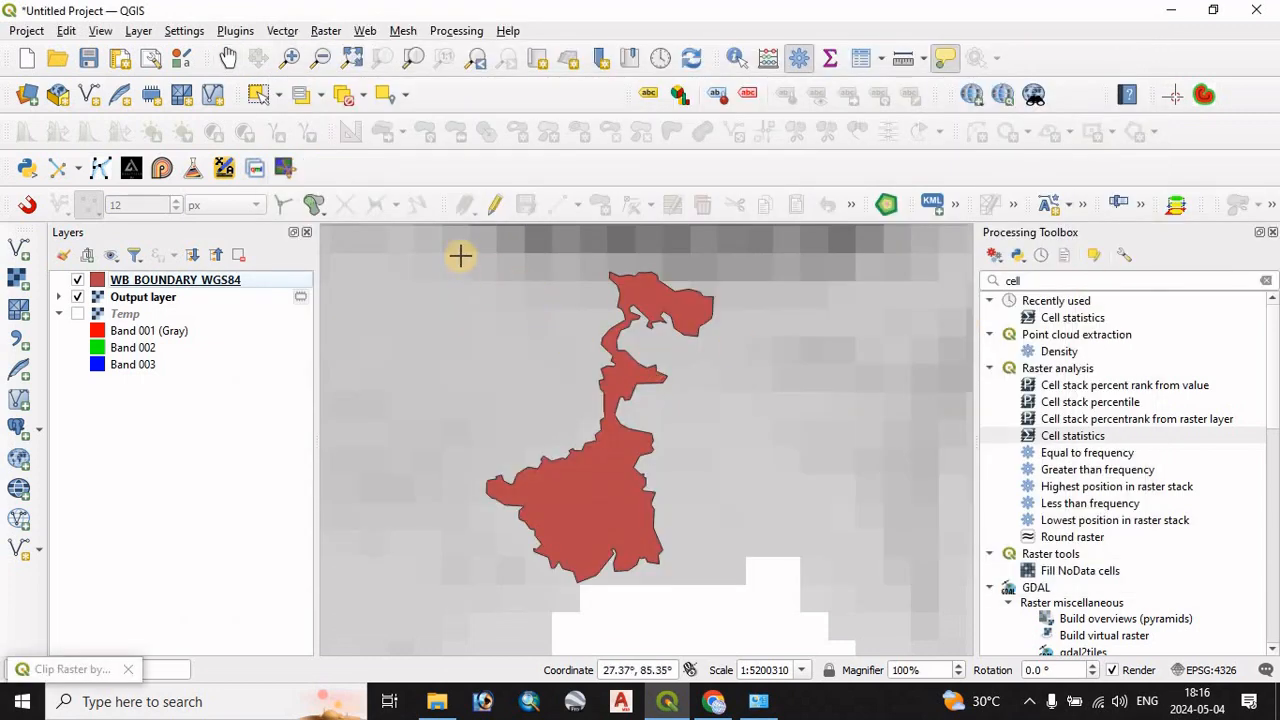
drag(472, 283, 769, 608)
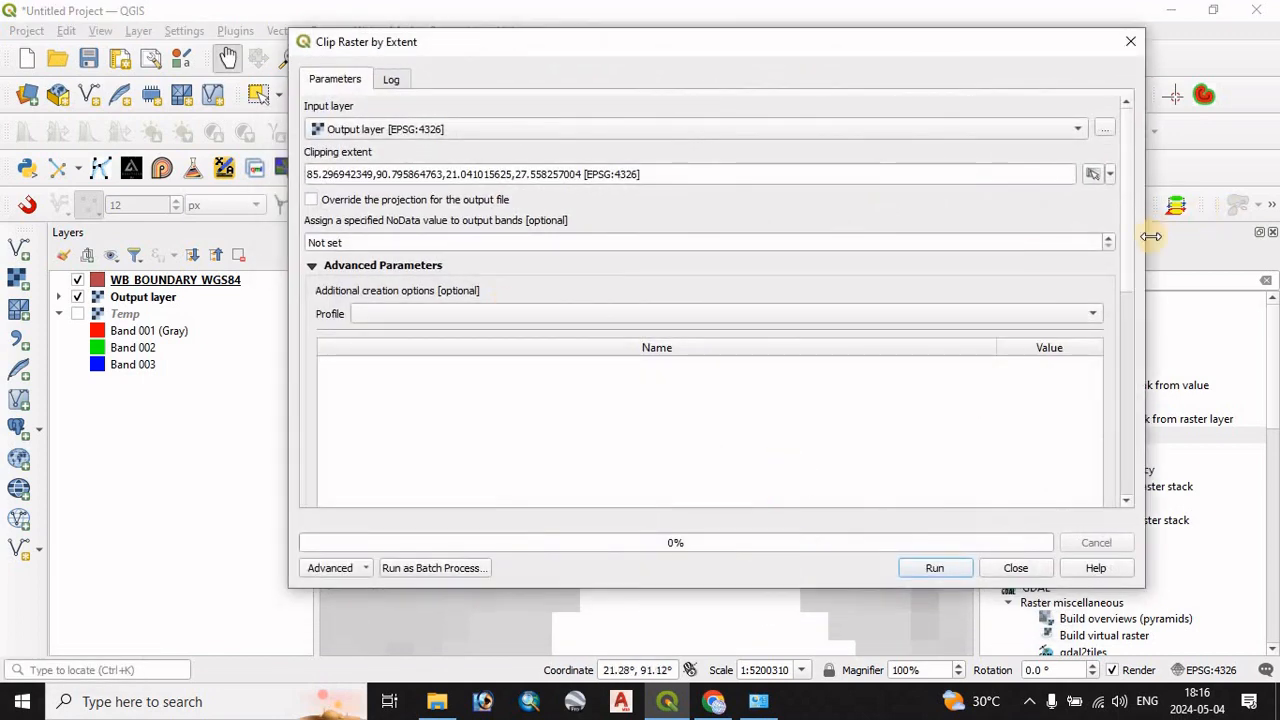
scroll(1130, 262, down, 10)
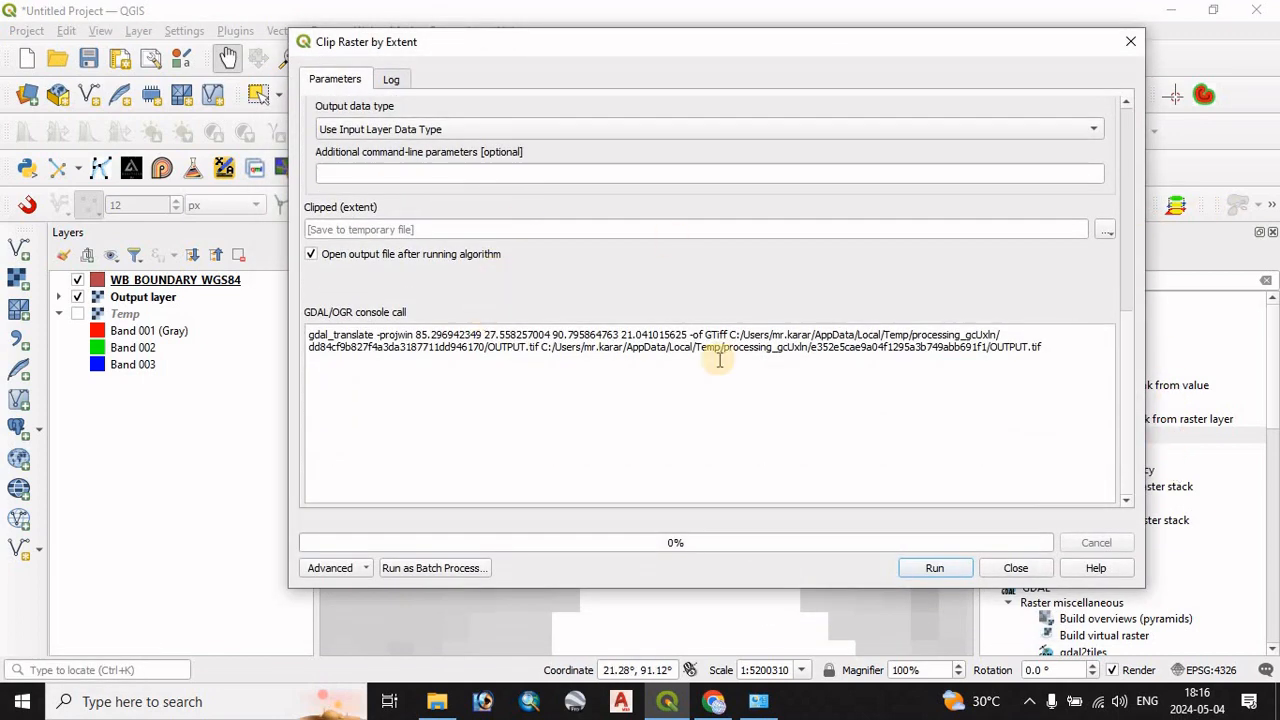
click(934, 570)
drag(629, 487, 563, 443)
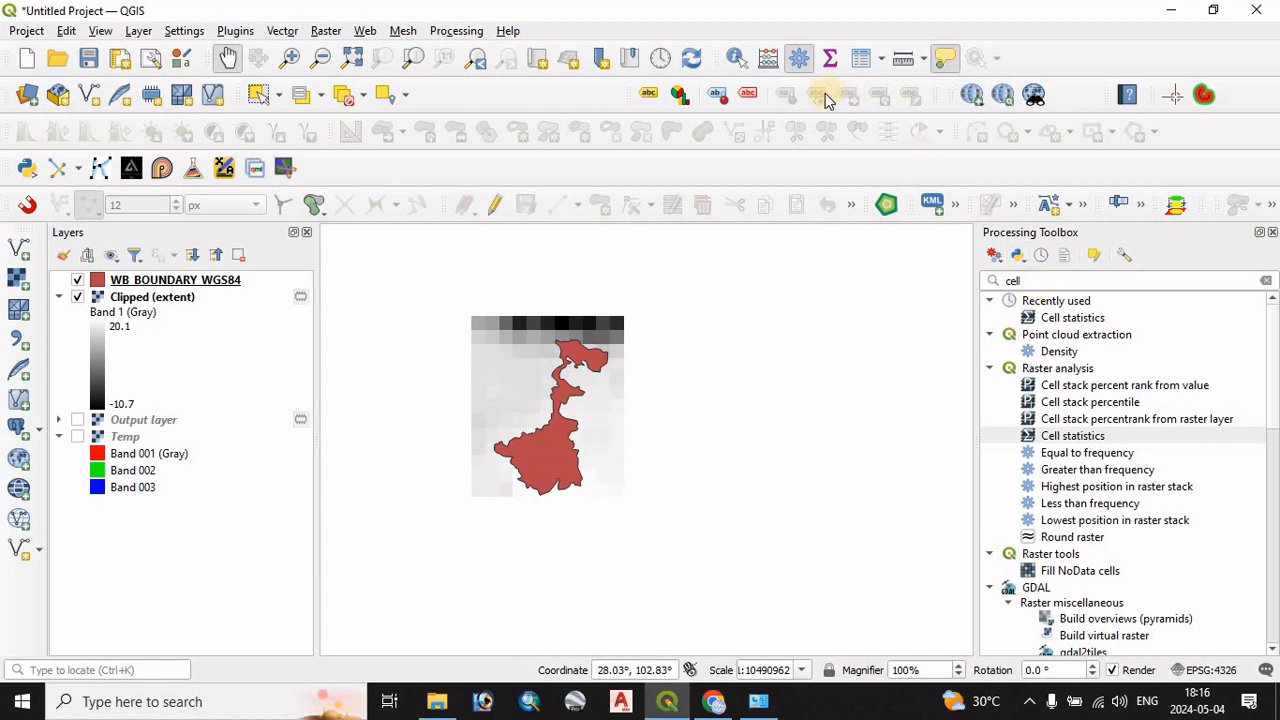
- Run Random points inside polygons on WB_BOUNDARY_WGS84 with the Points count strategy and 100 points, writing to a temporary layer
double_click(1031, 280)
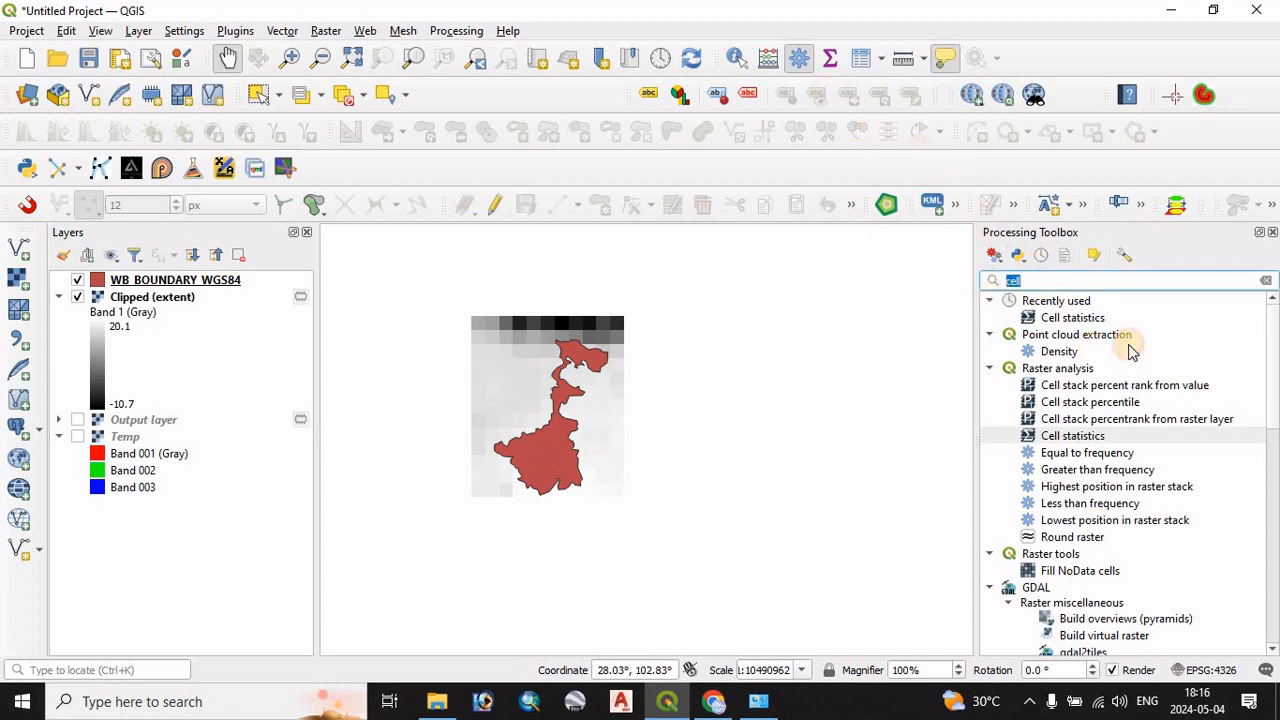
key(BackSpace)
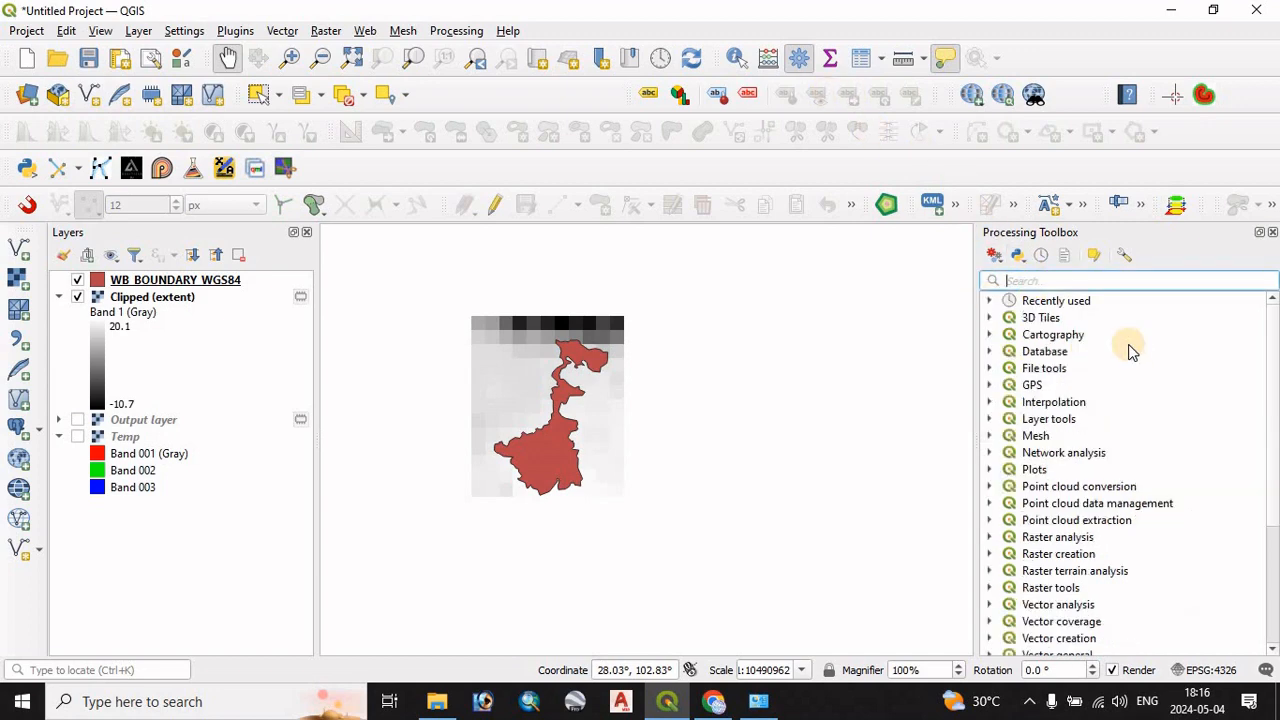
text(random)
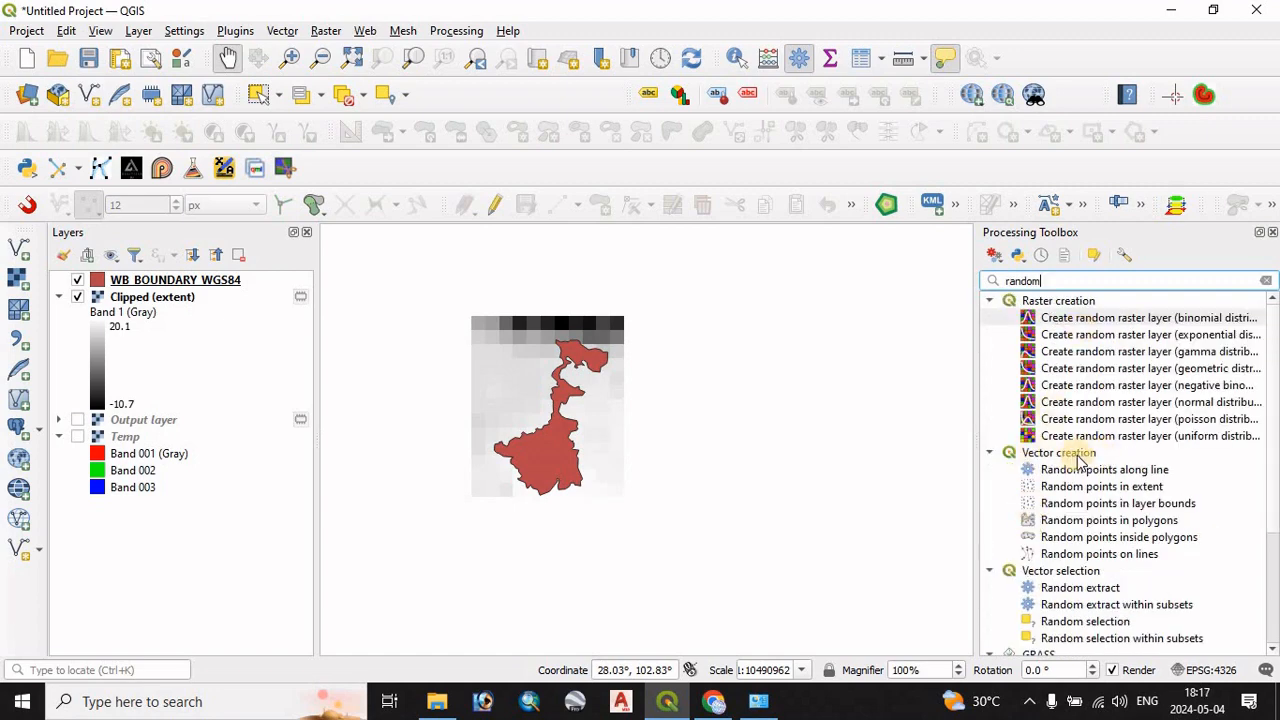
double_click(1160, 540)
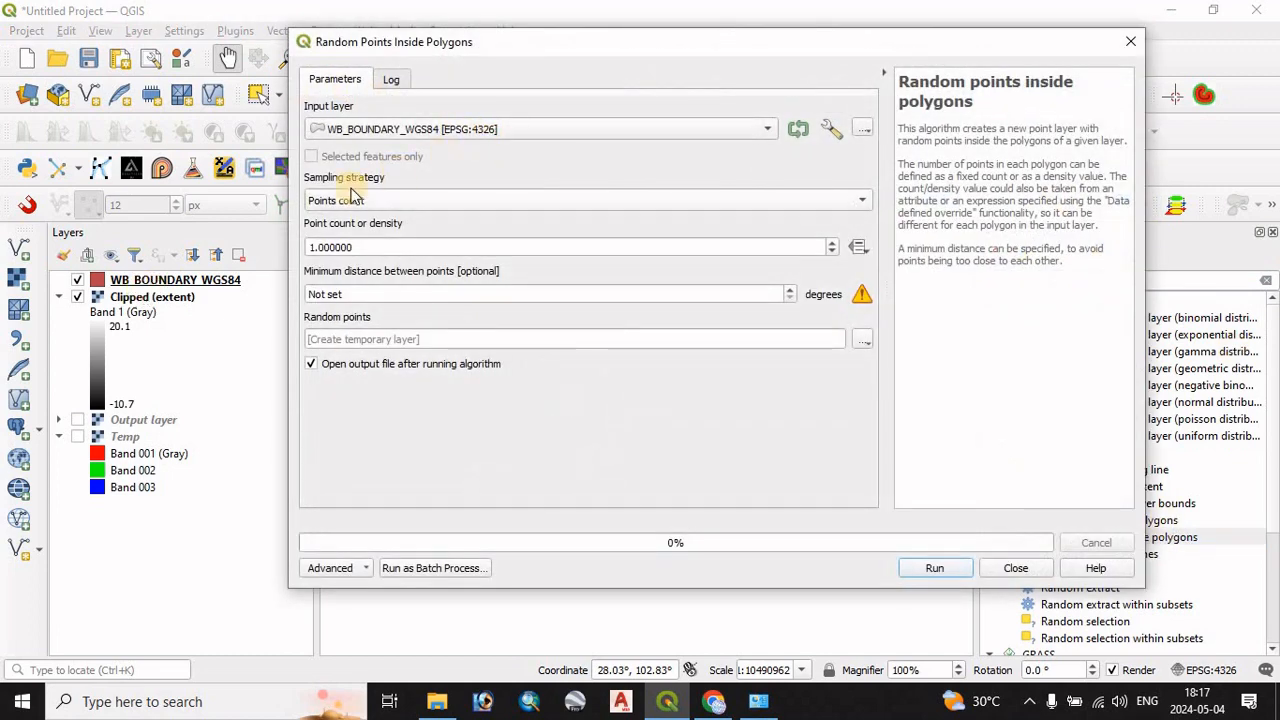
click(426, 202)
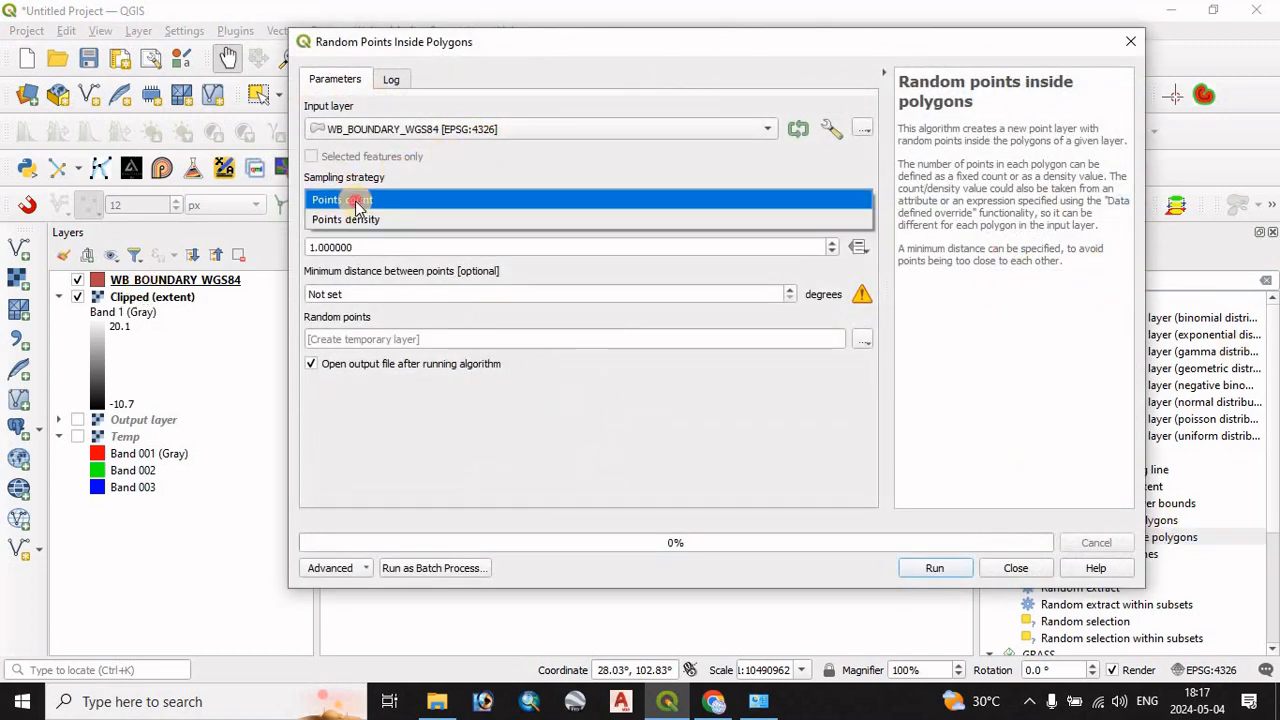
click(340, 197)
click(355, 248)
drag(371, 247, 278, 248)
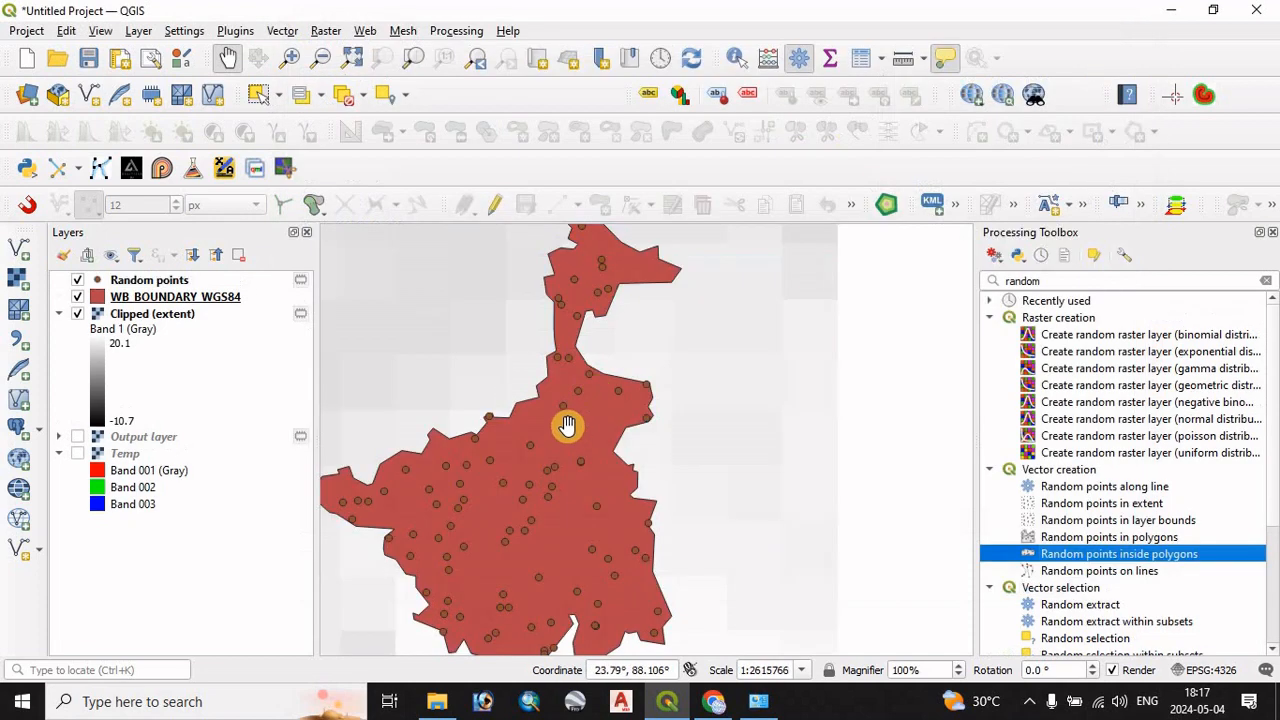
drag(566, 423, 614, 291)
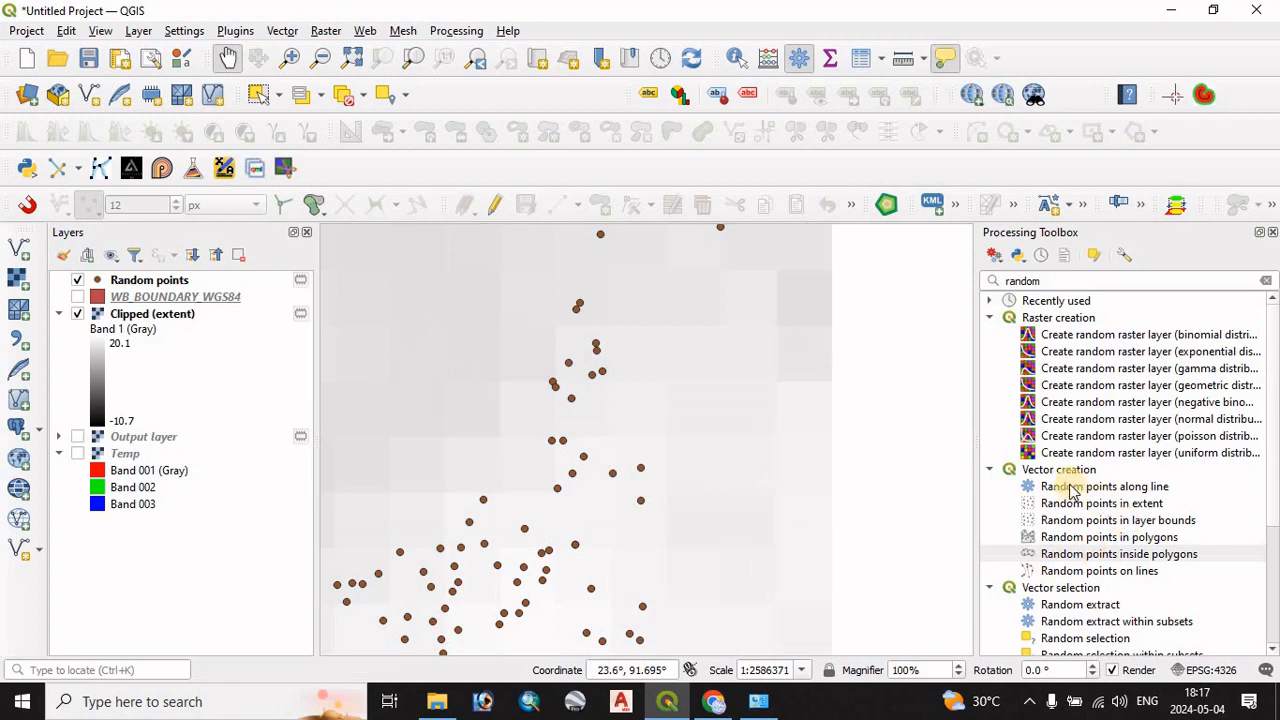
- Run Sample raster values on Random points with the Clipped (extent) raster and column prefix temp, writing to a temporary layer
scroll(1066, 490, down, 1)
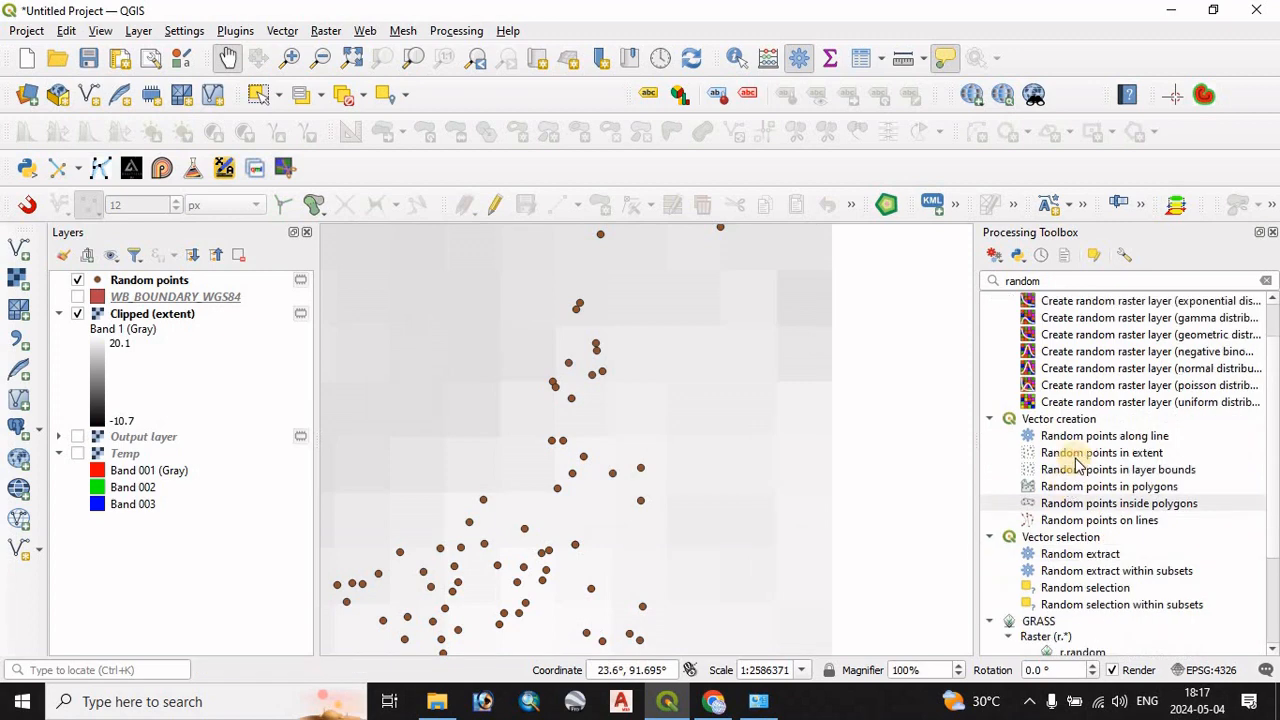
double_click(1050, 282)
text(sample)
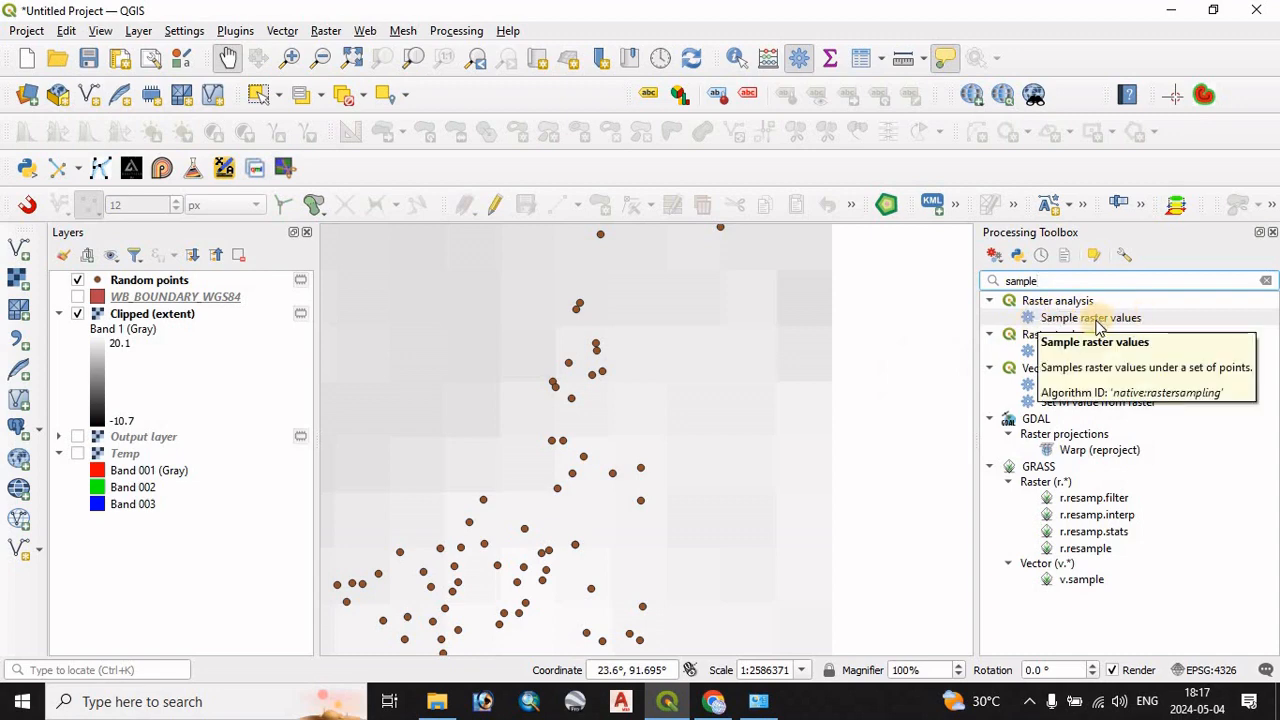
double_click(1096, 319)
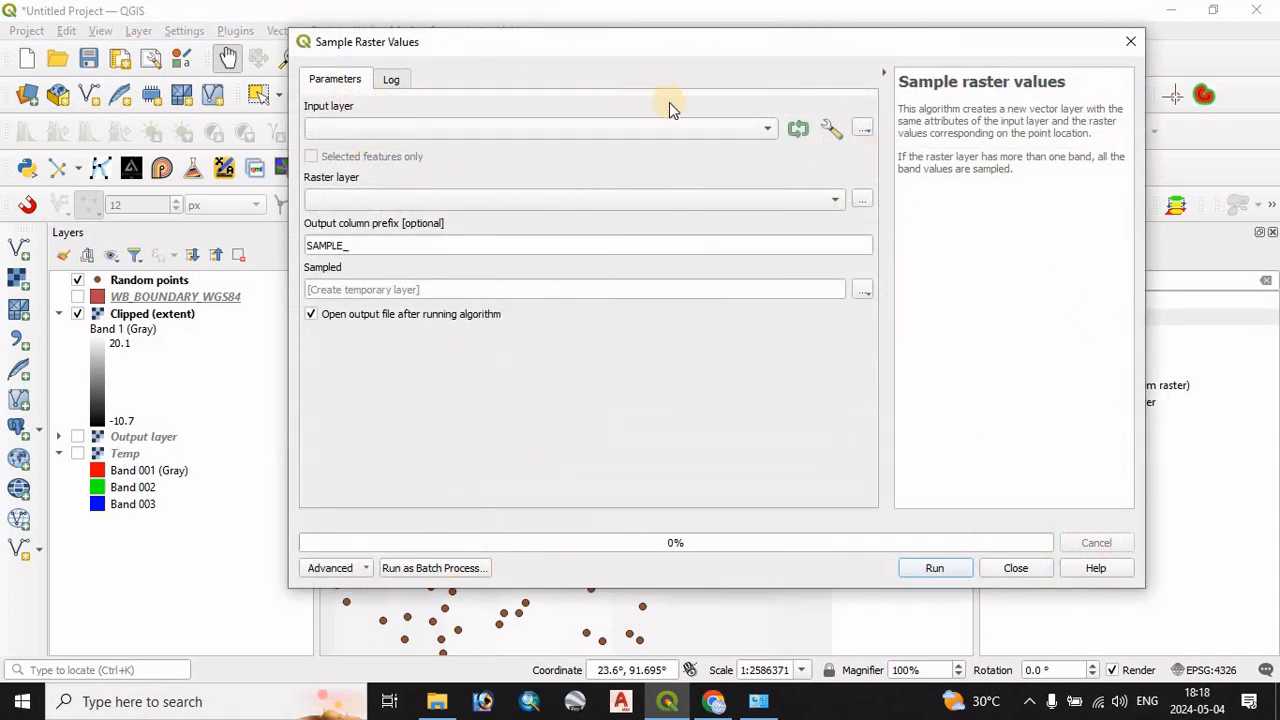
click(768, 130)
click(411, 136)
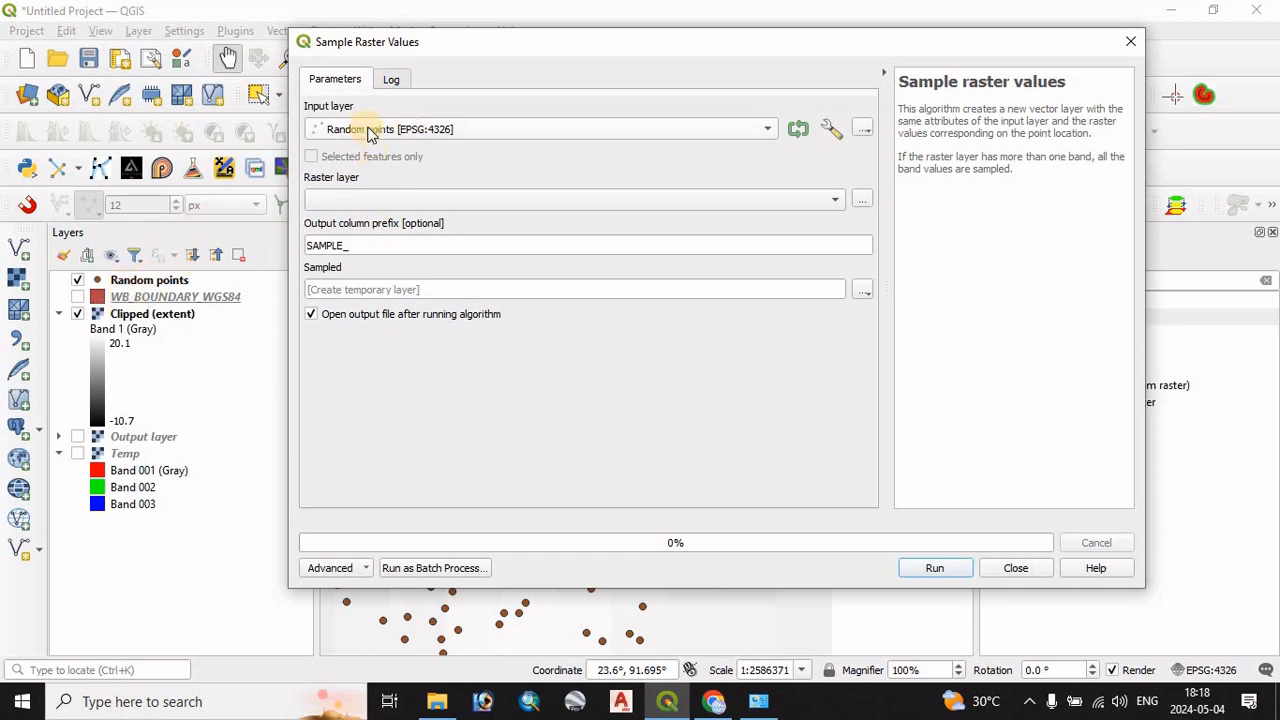
click(833, 201)
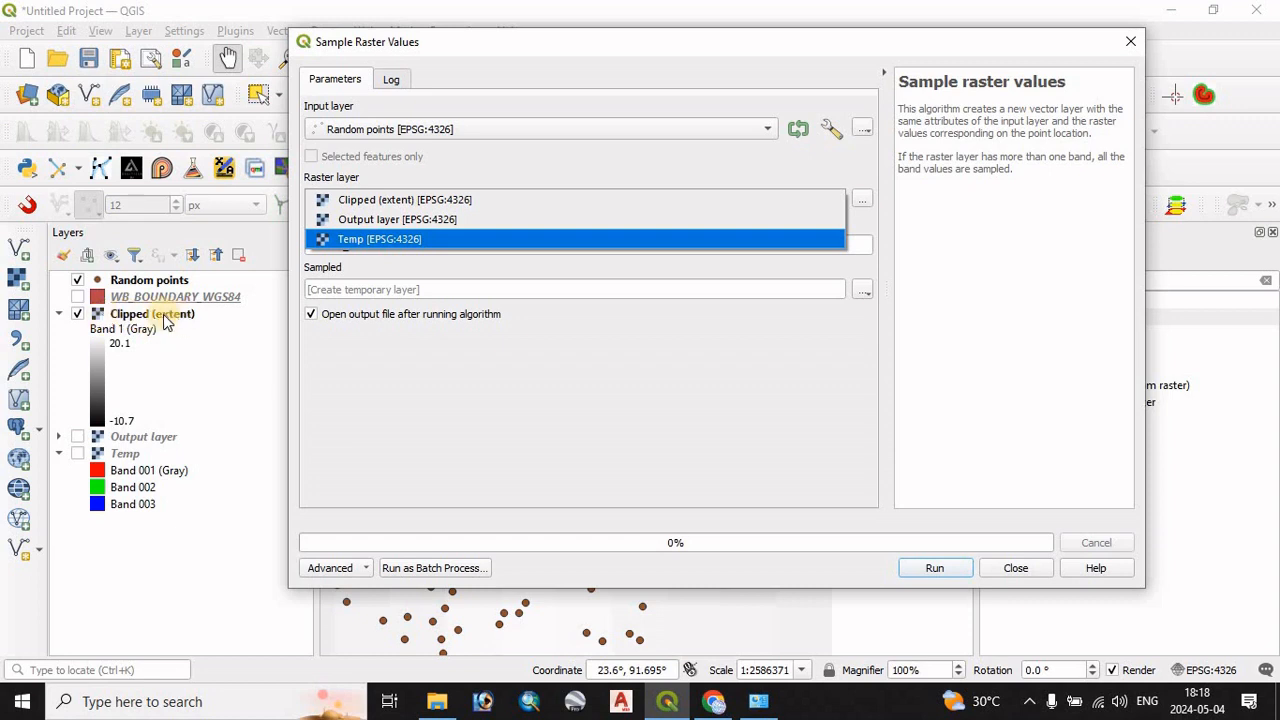
click(391, 200)
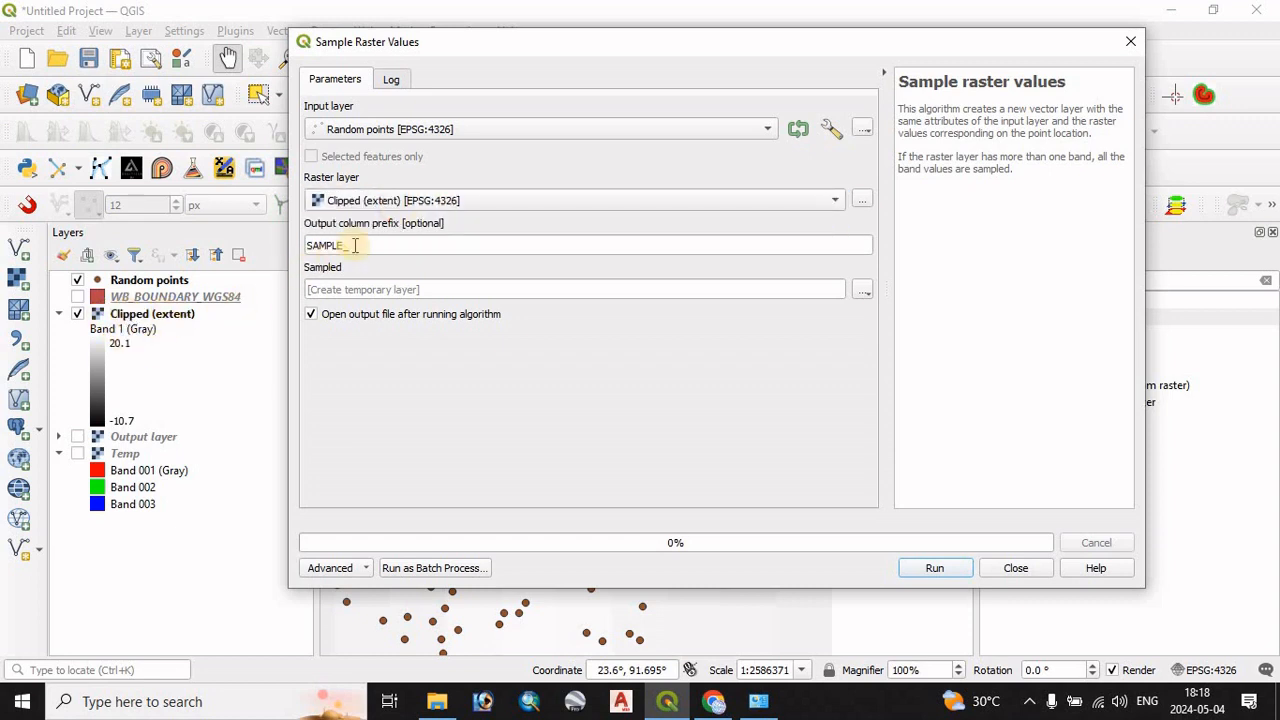
drag(361, 249, 265, 249)
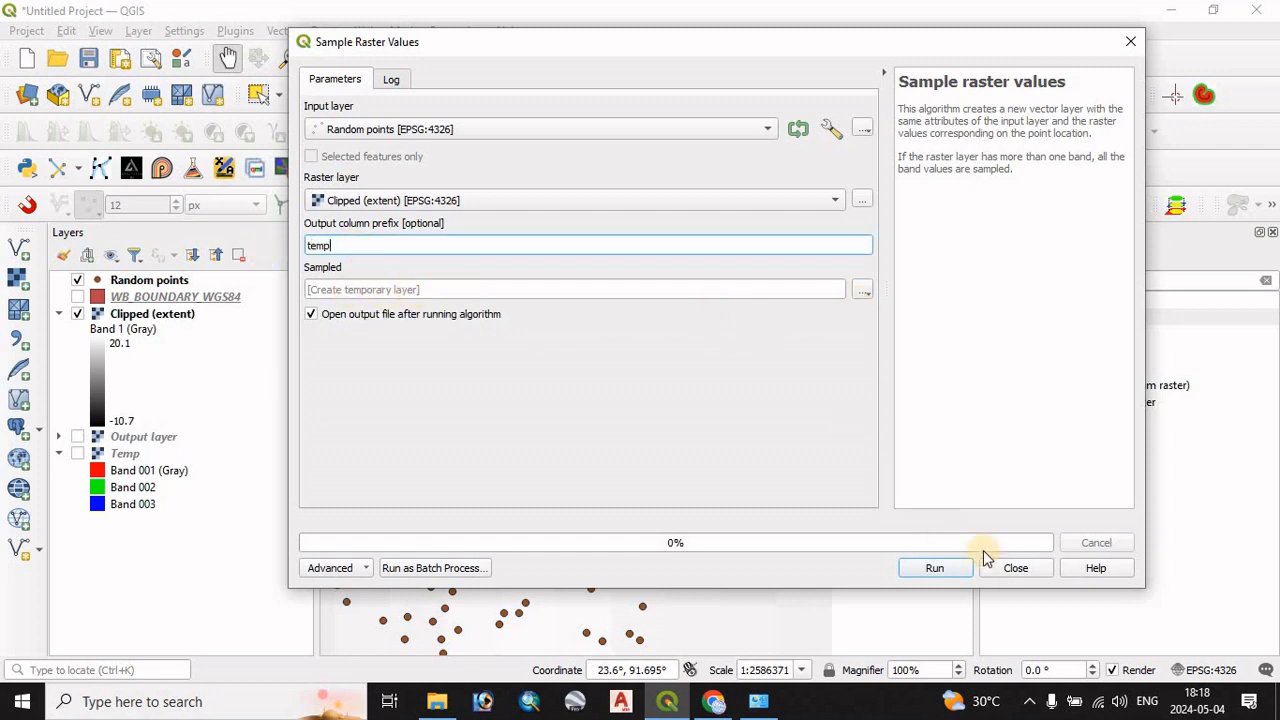
click(942, 566)
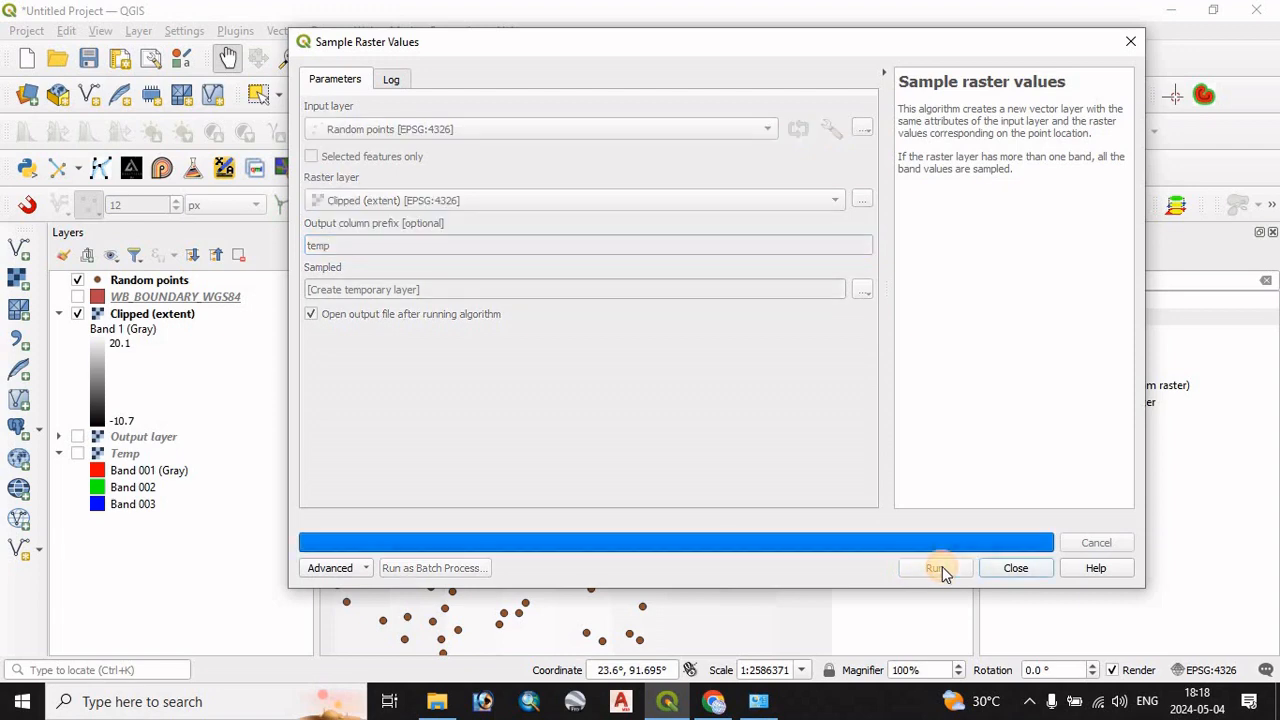
- Hide the Clipped (extent) and Random points layers, collapse the raster's legend, and show WB_BOUNDARY_WGS84
click(77, 330)
click(59, 330)
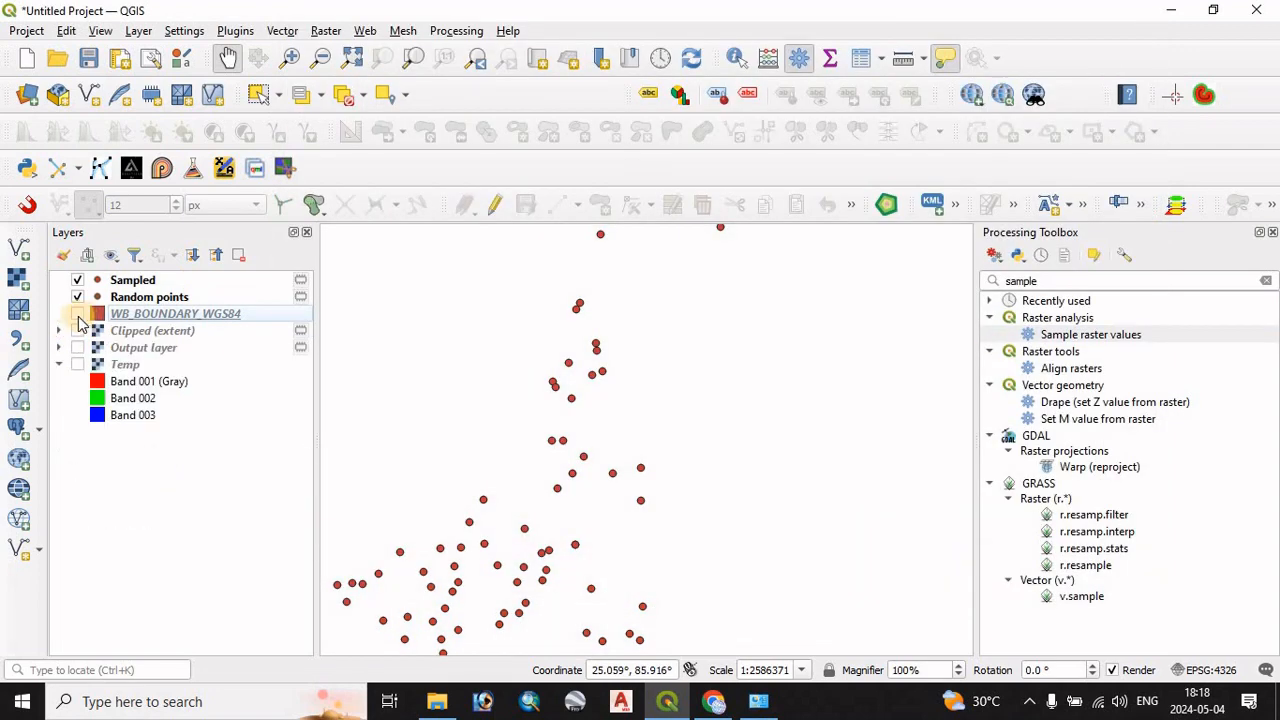
click(77, 313)
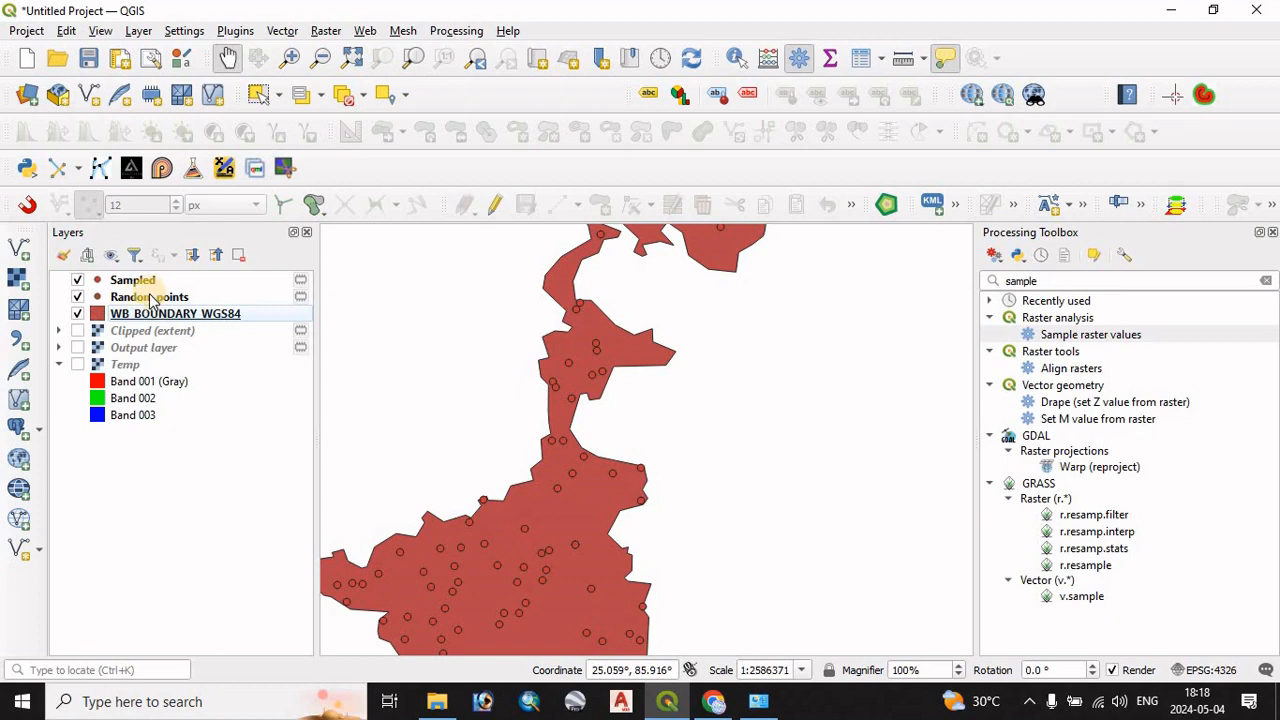
click(77, 297)
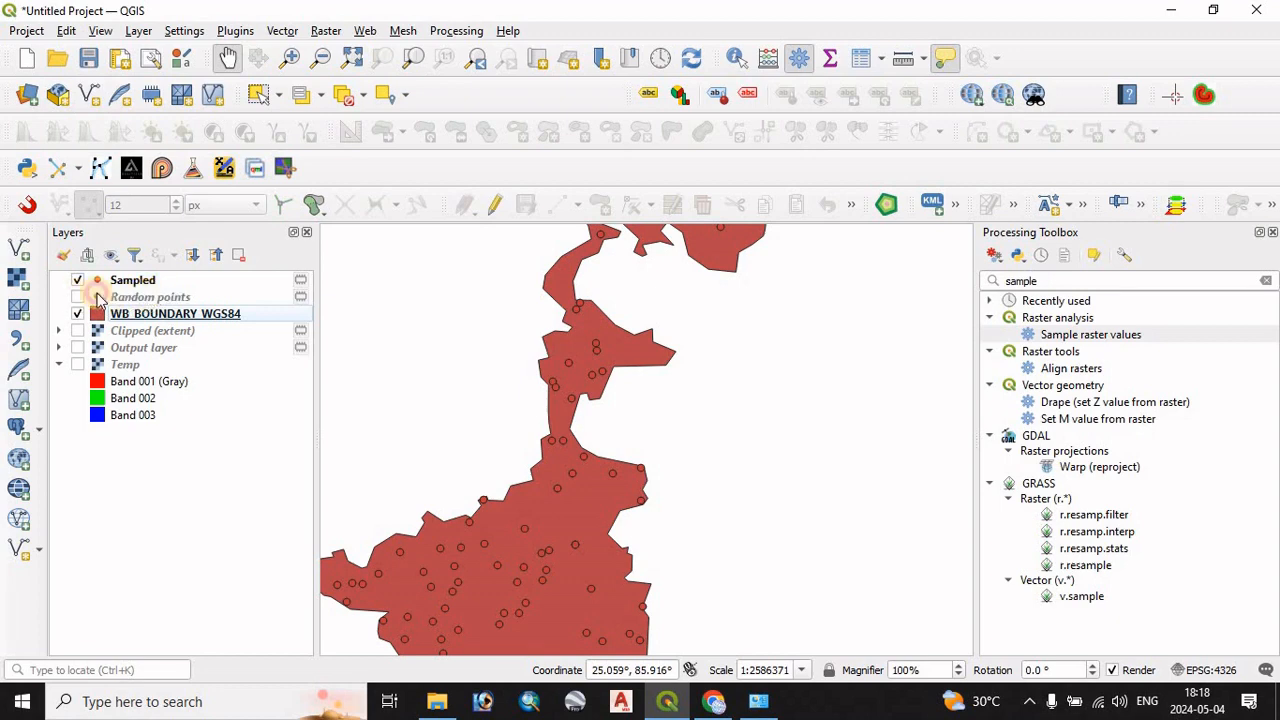
- Examine the sampled temperature values in the attribute table of the Sampled layer
click(150, 282)
right_click(150, 282)
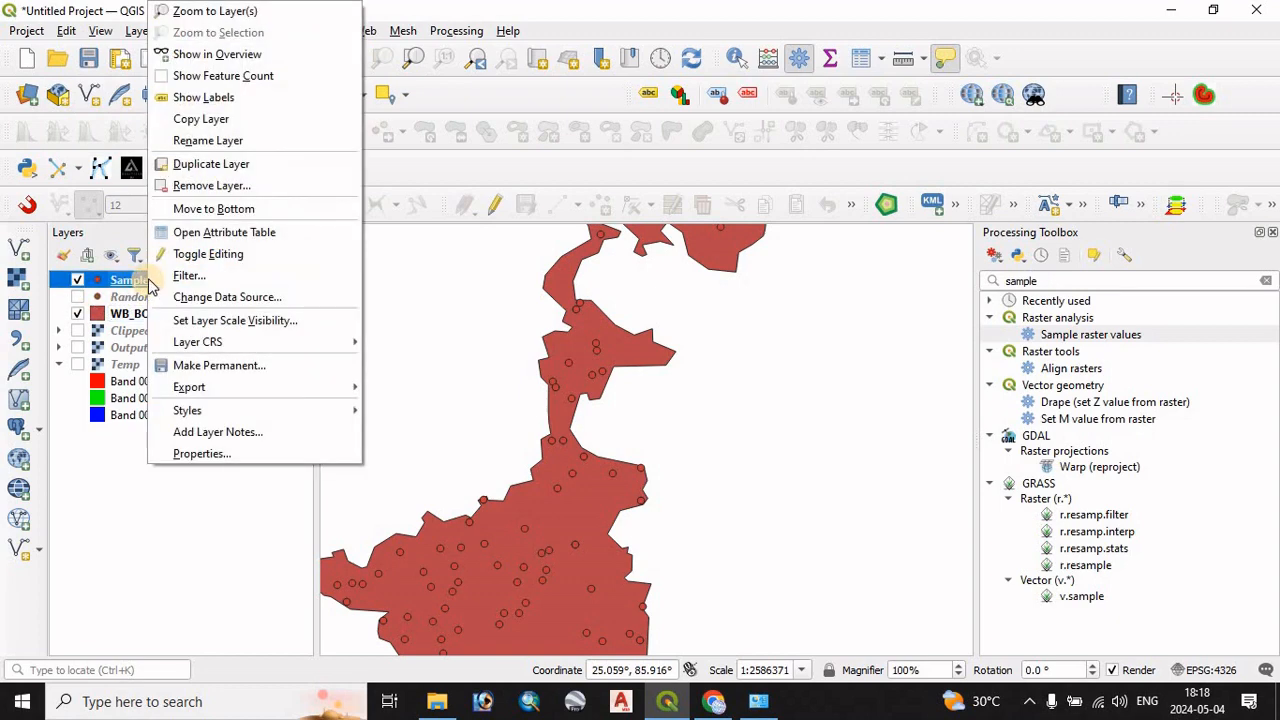
click(192, 251)
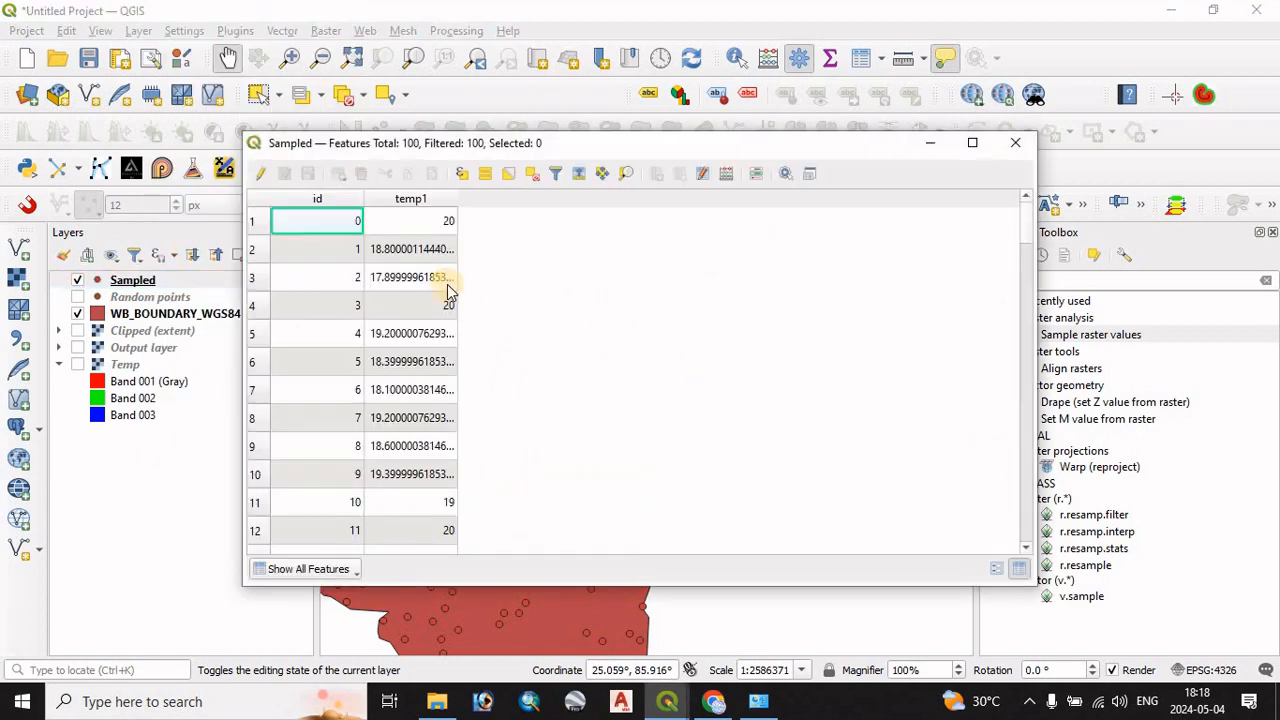
scroll(419, 388, down, 19)
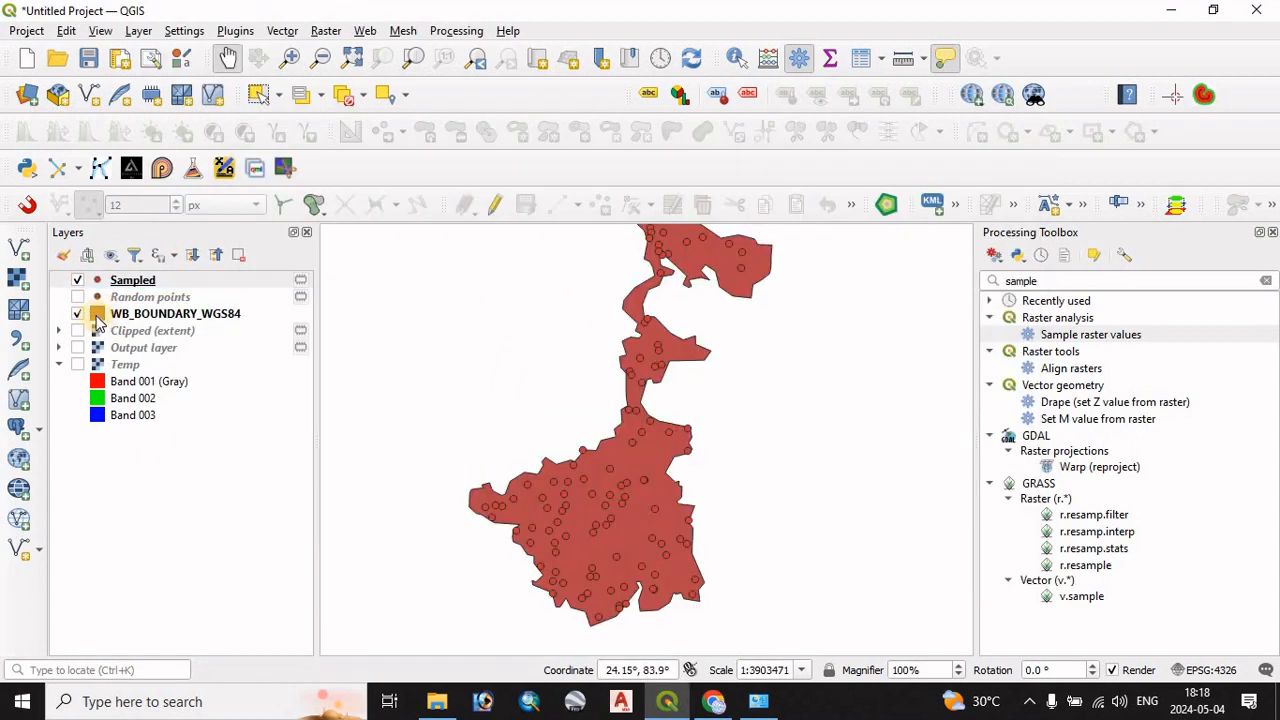
- Set the Simple Fill style of the WB_BOUNDARY_WGS84 layer to No Brush and apply the symbology
click(98, 318)
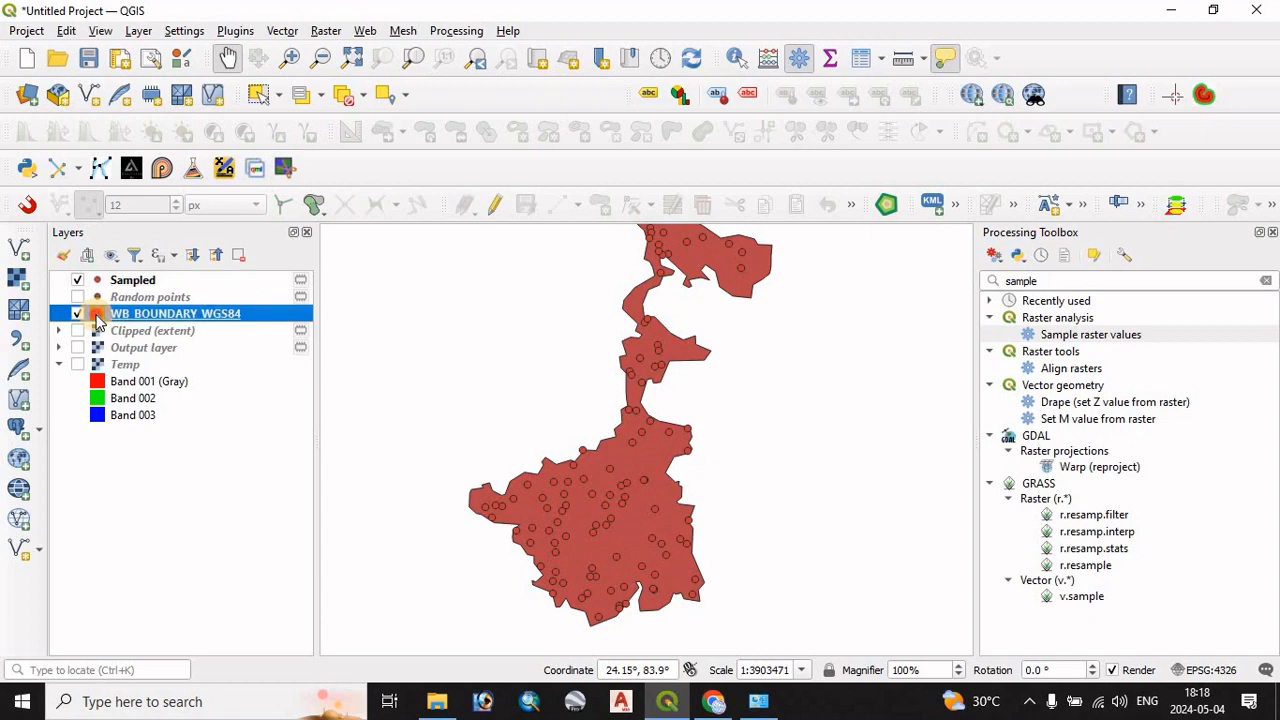
double_click(98, 318)
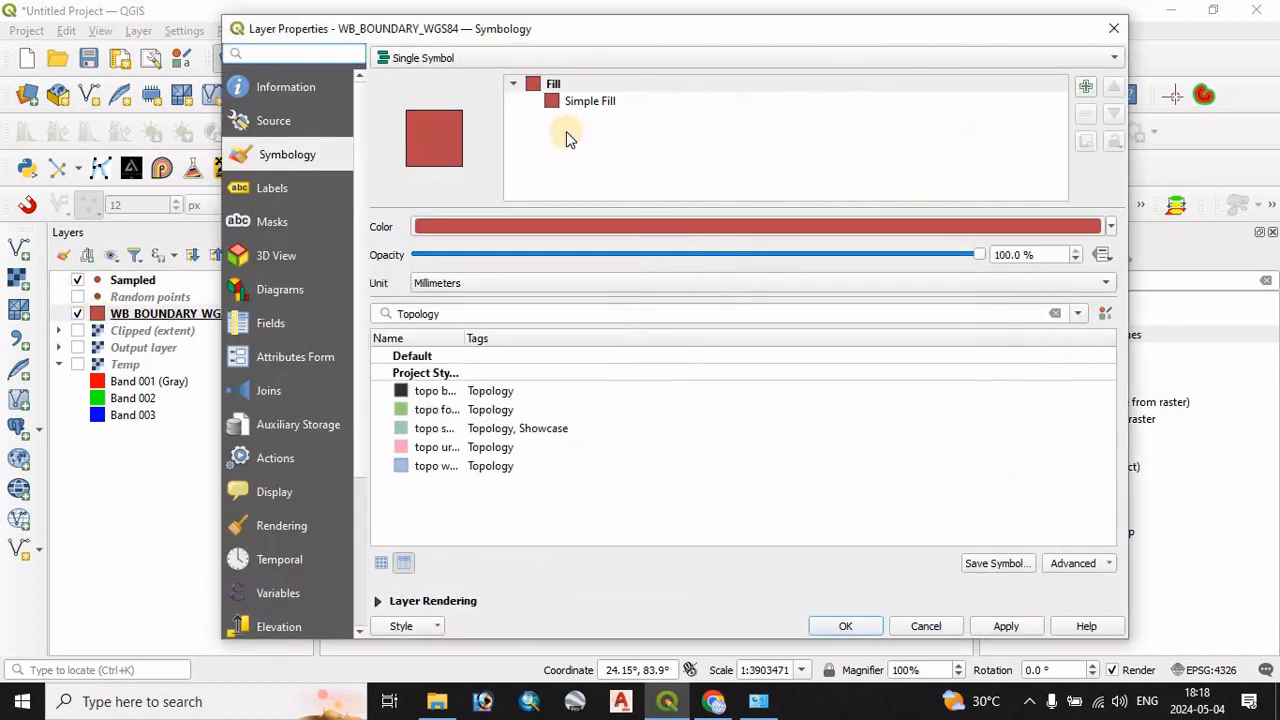
click(588, 102)
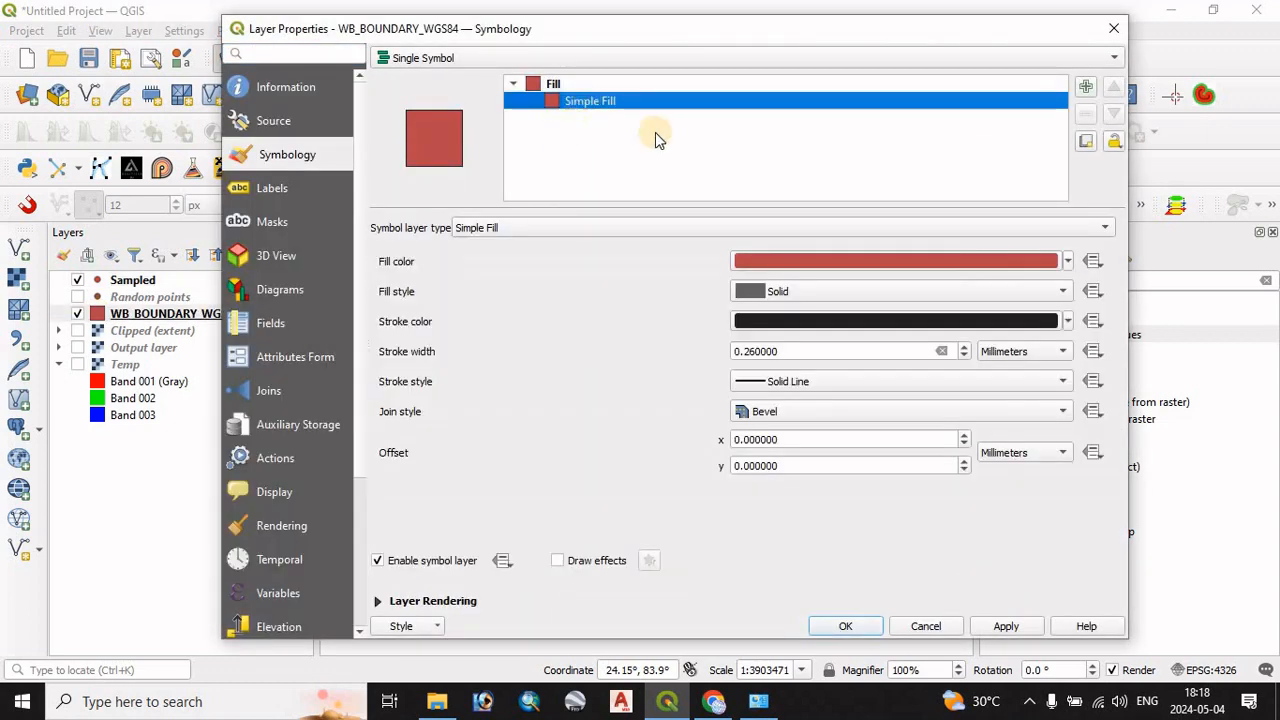
click(800, 289)
click(782, 318)
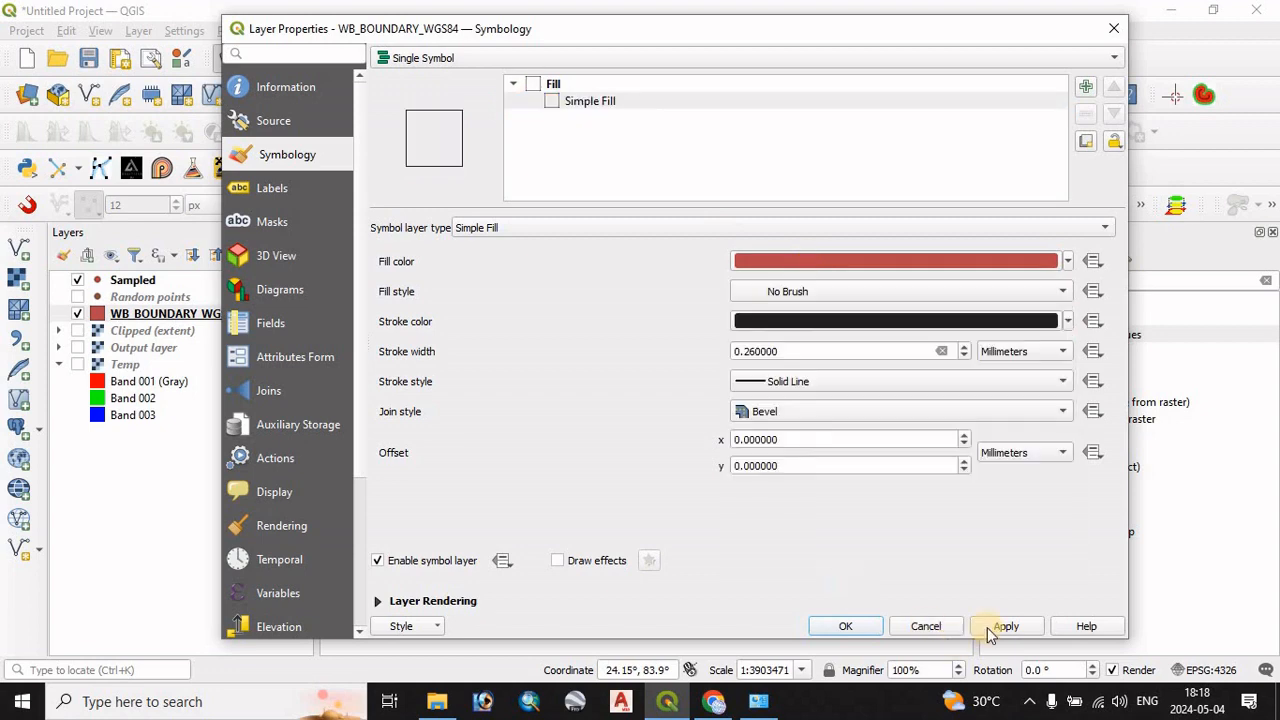
click(1005, 626)
click(845, 626)
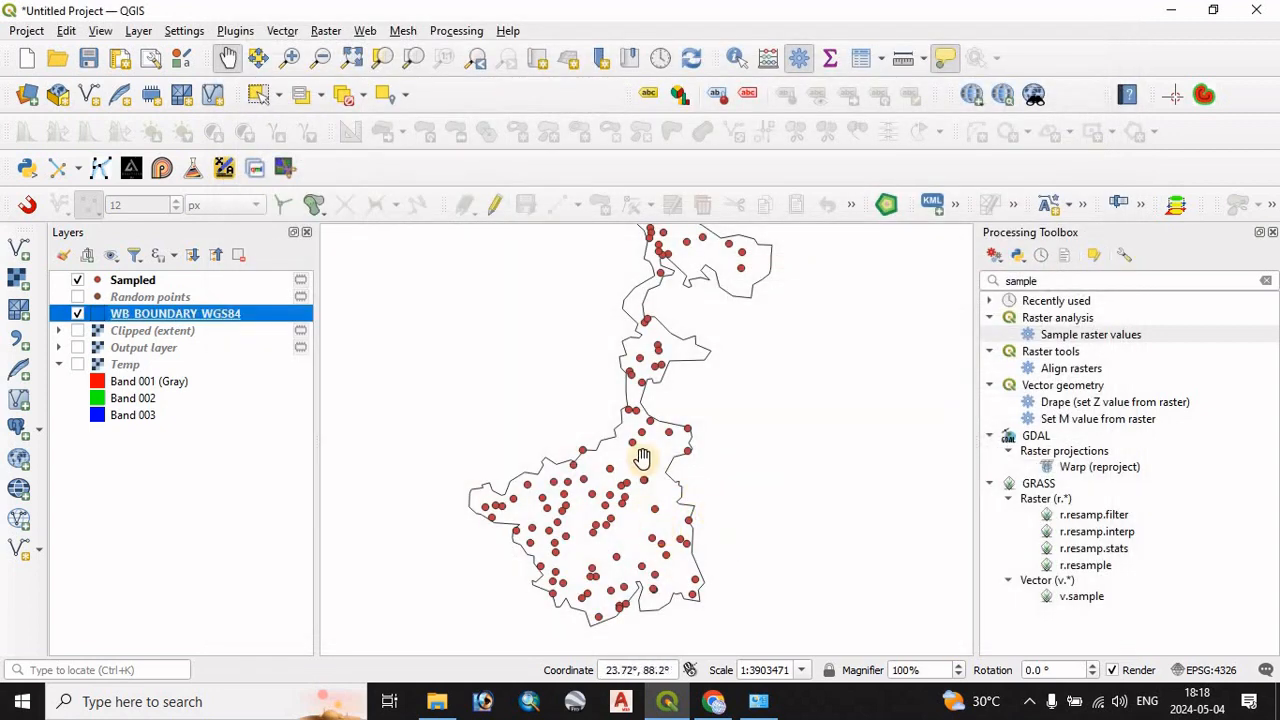
drag(643, 457, 585, 518)
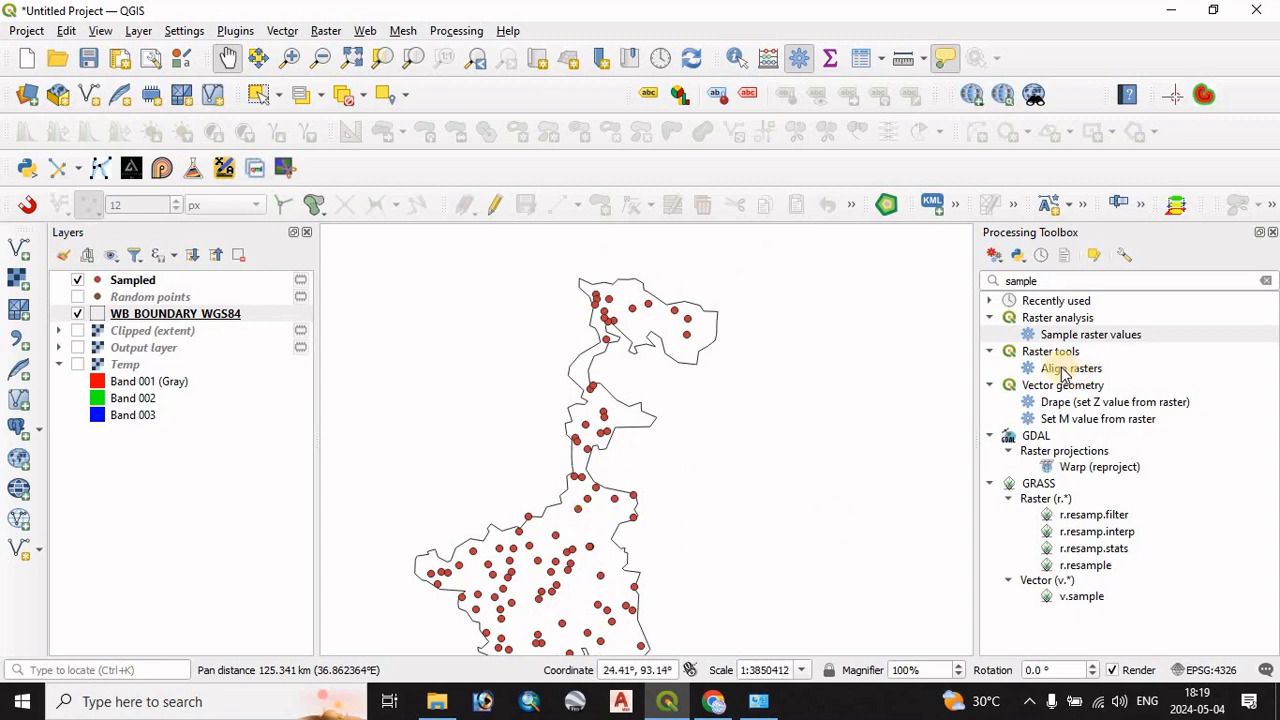
- Start IDW interpolation with Sampled as the vector layer and temp1 as the interpolation attribute
click(990, 284)
double_click(1000, 281)
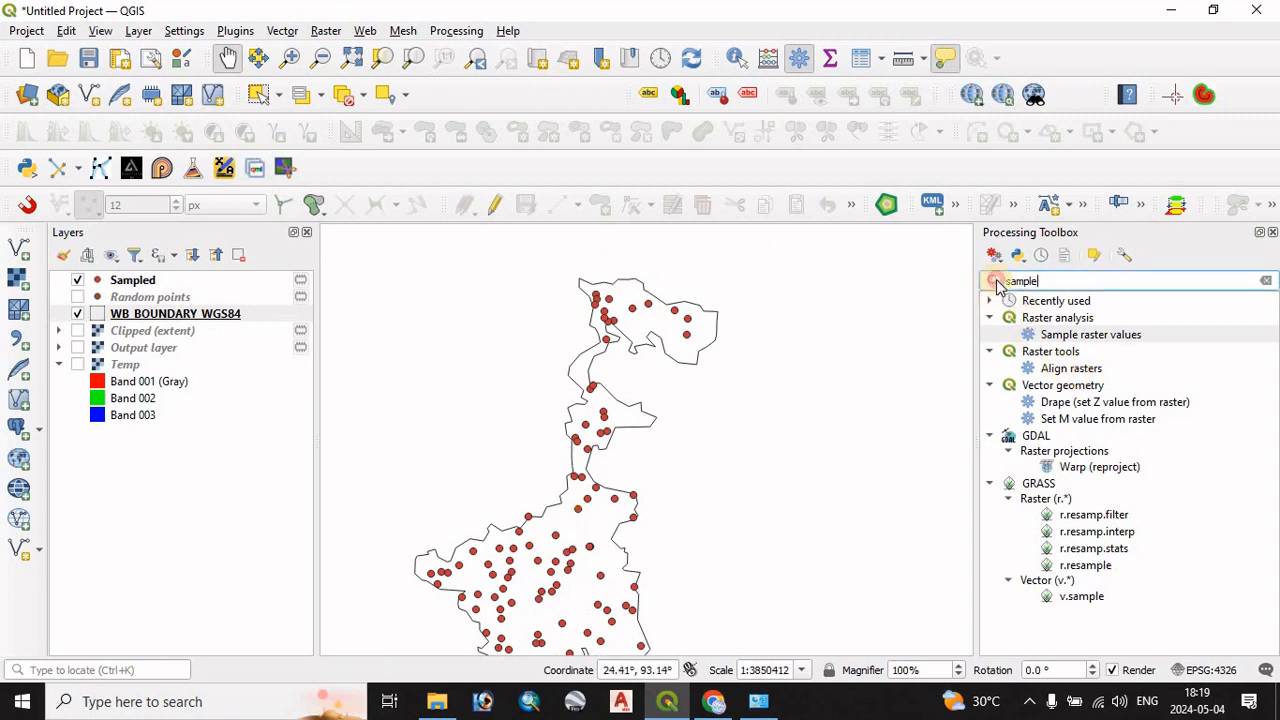
text(idw)
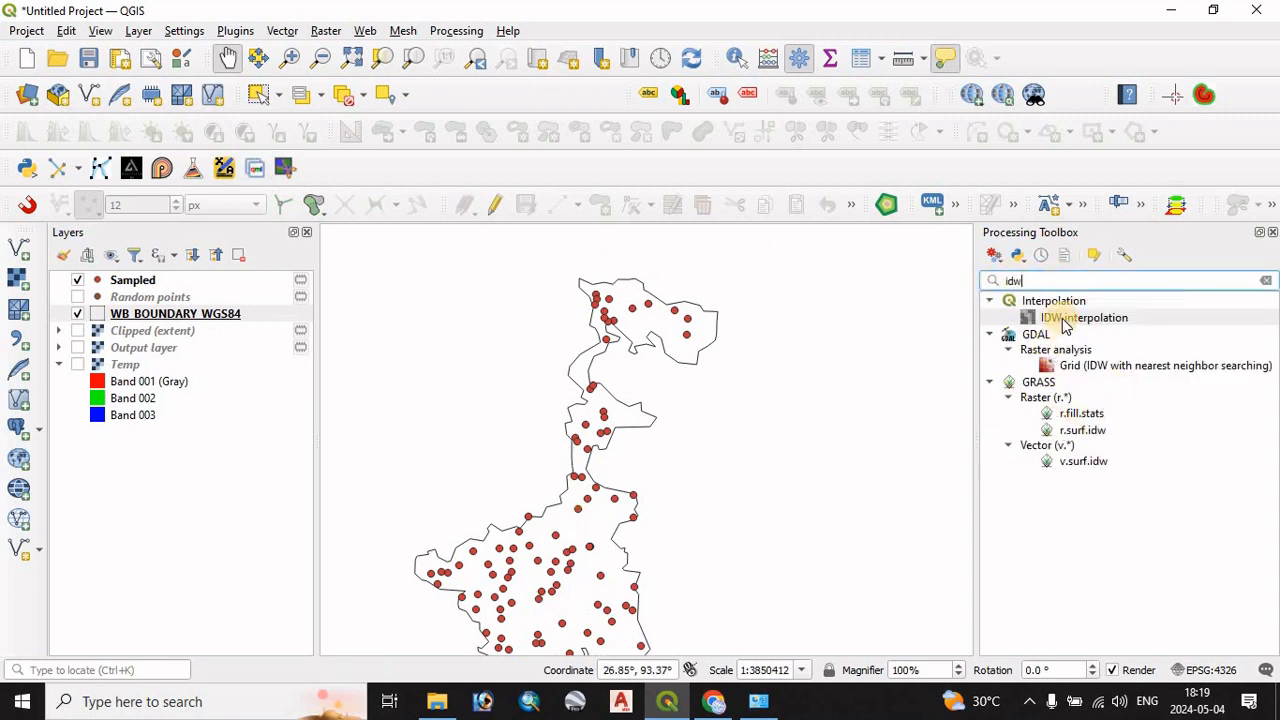
double_click(1063, 318)
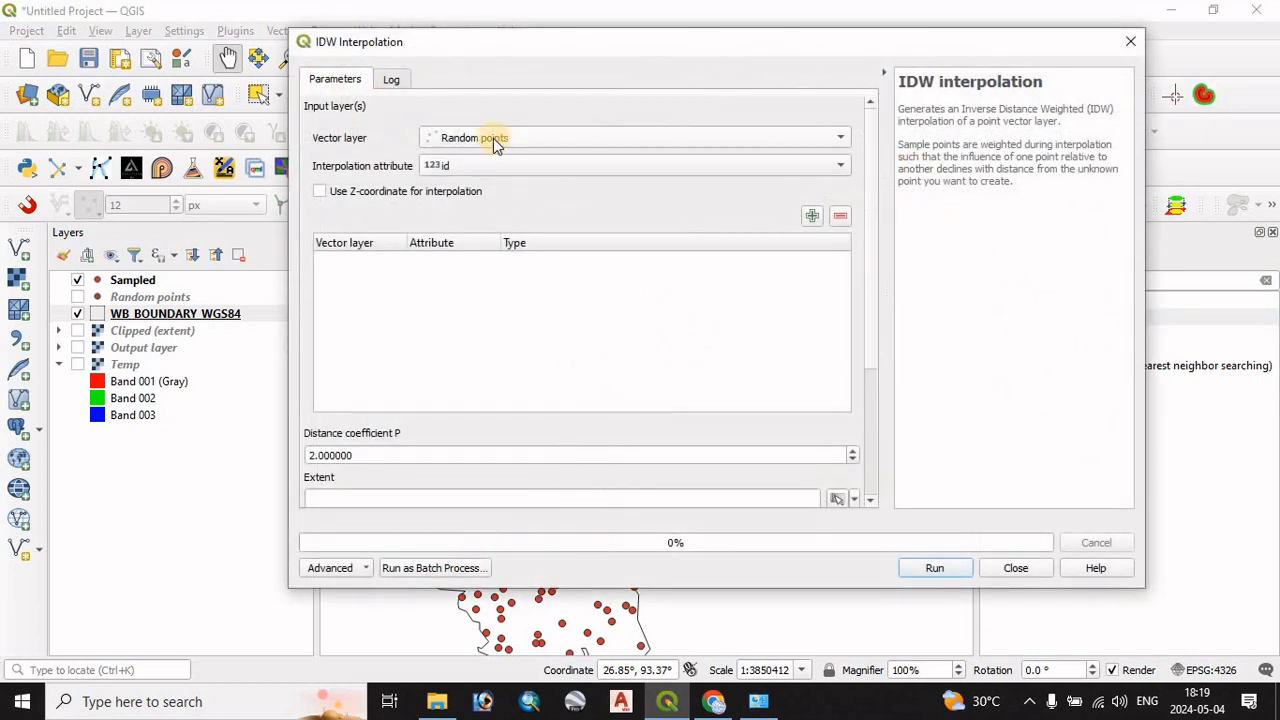
click(463, 166)
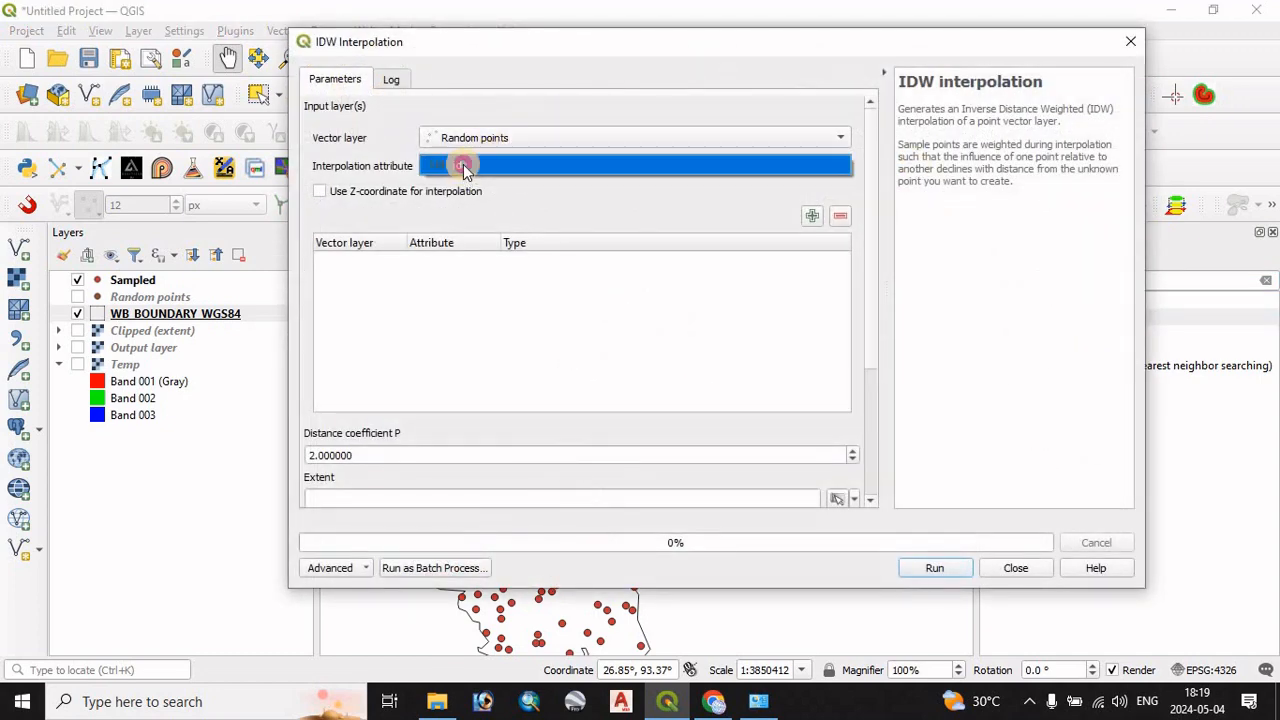
click(488, 165)
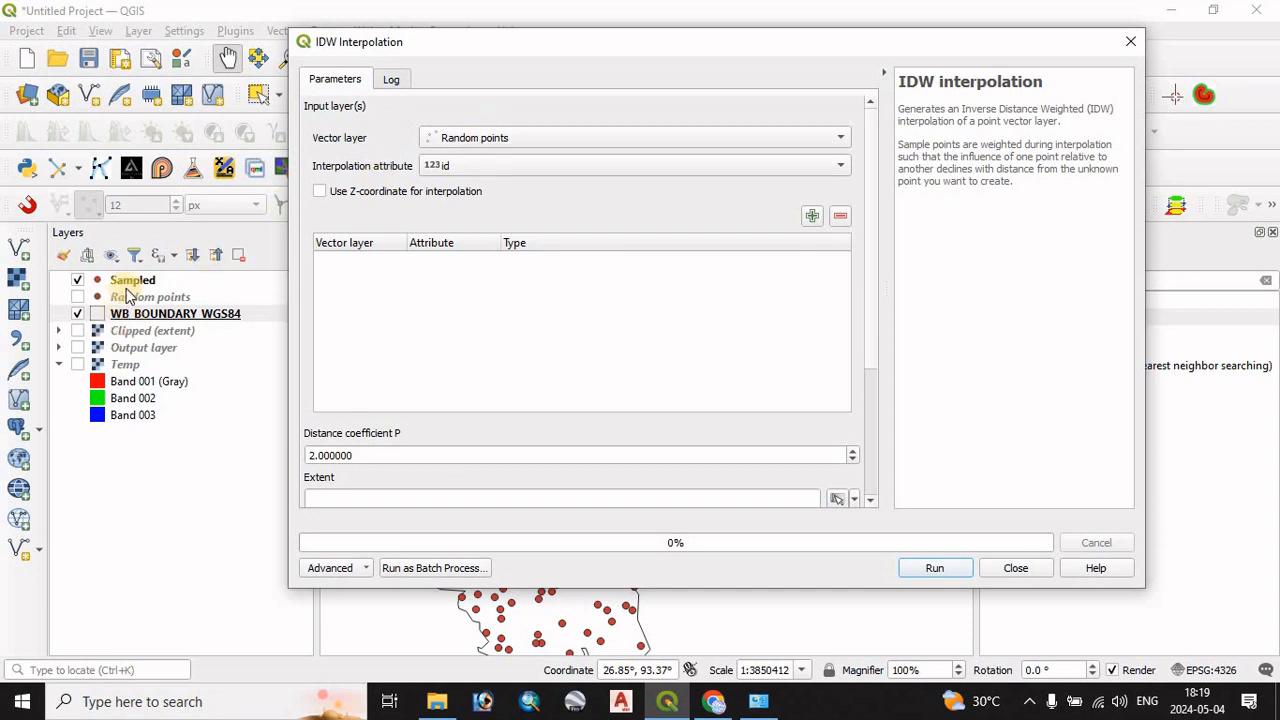
click(505, 137)
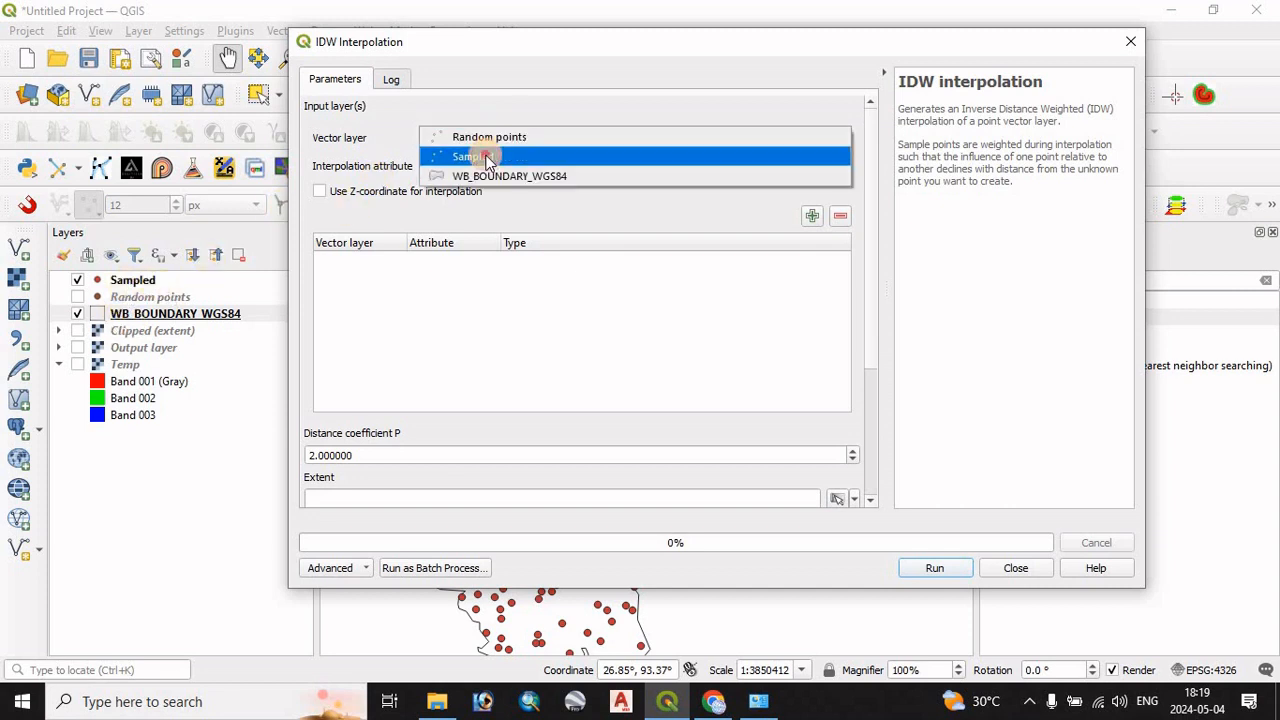
click(486, 160)
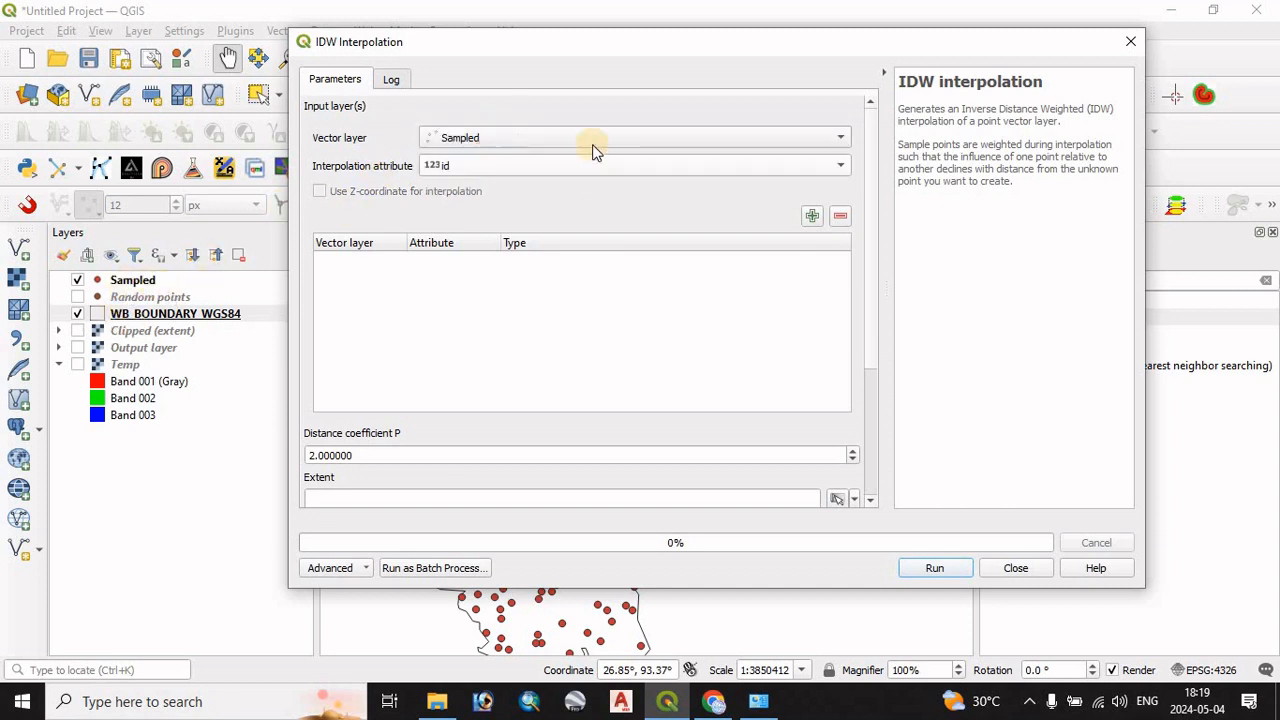
click(545, 168)
click(467, 184)
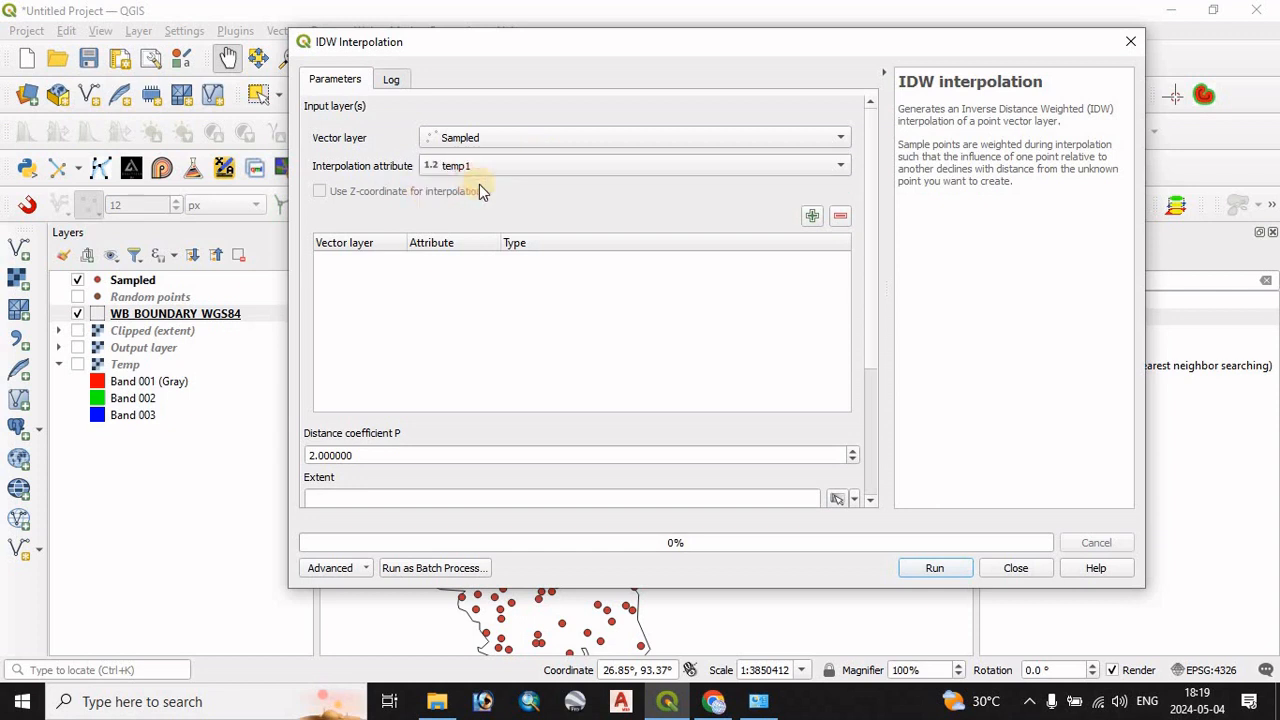
- Add the Sampled layer's temp1 attribute as interpolation input and calculate the extent from the WB_BOUNDARY_WGS84 layer
click(810, 216)
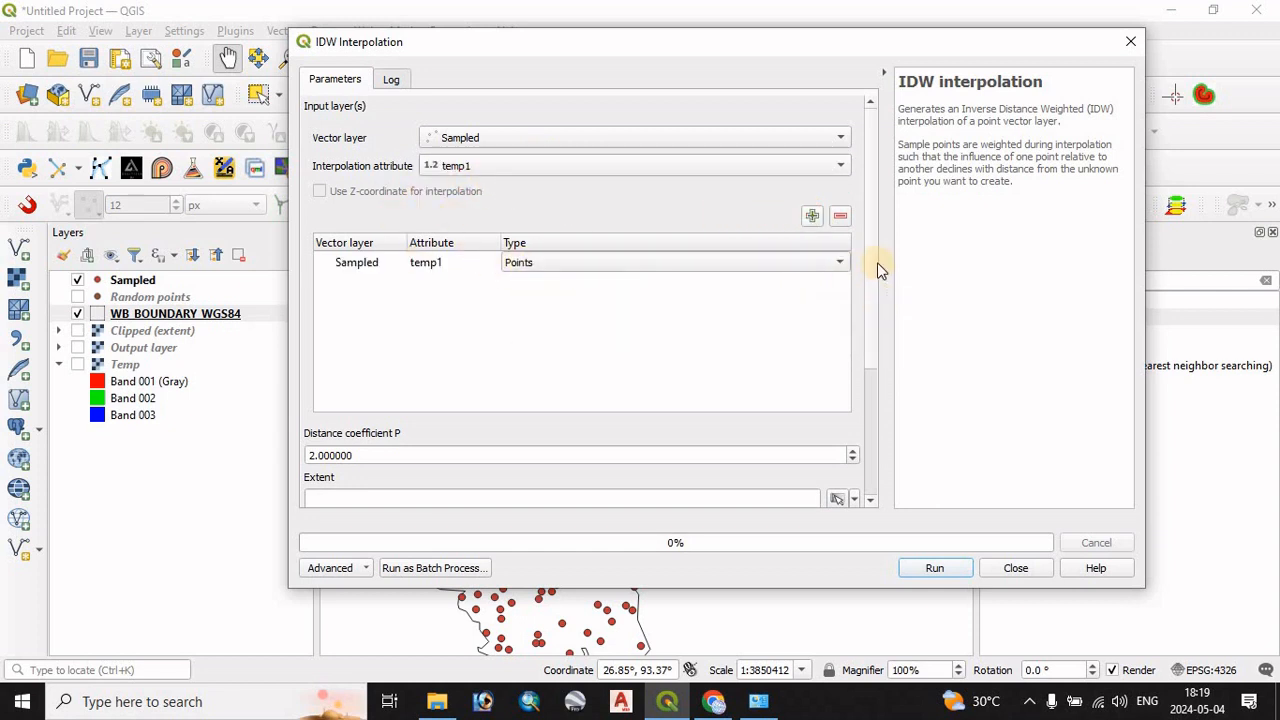
scroll(869, 271, down, 3)
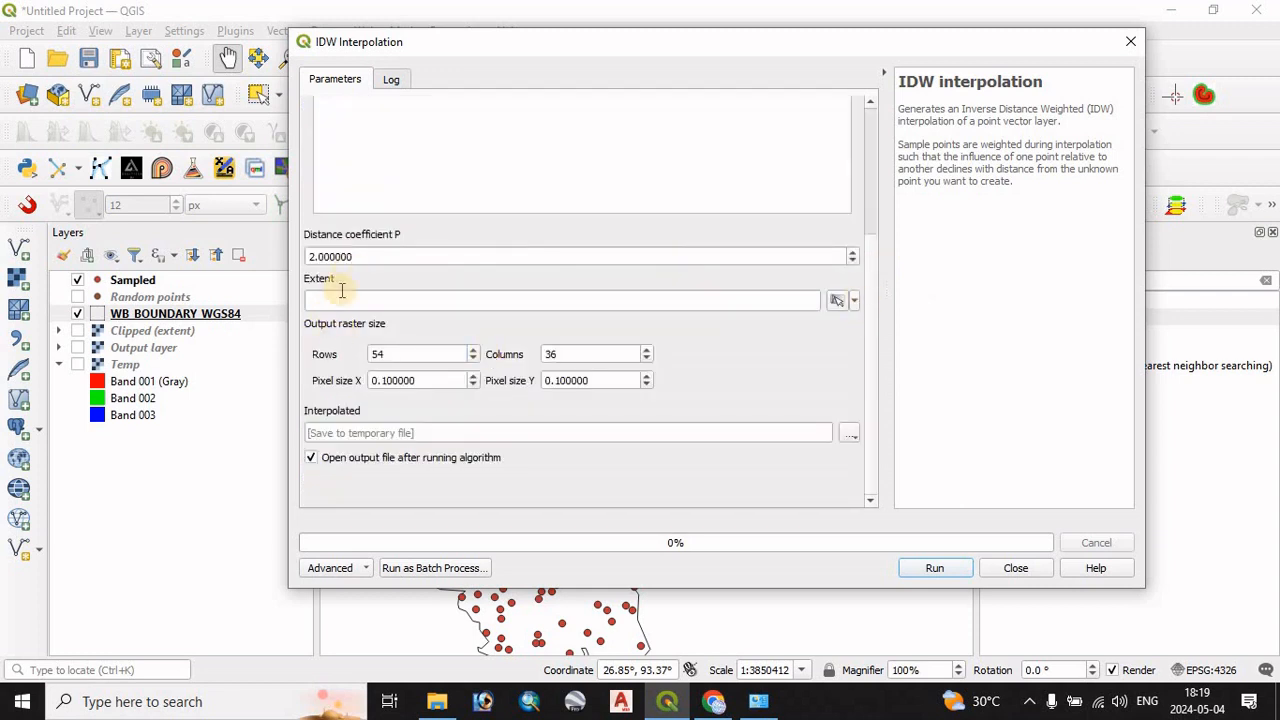
click(855, 302)
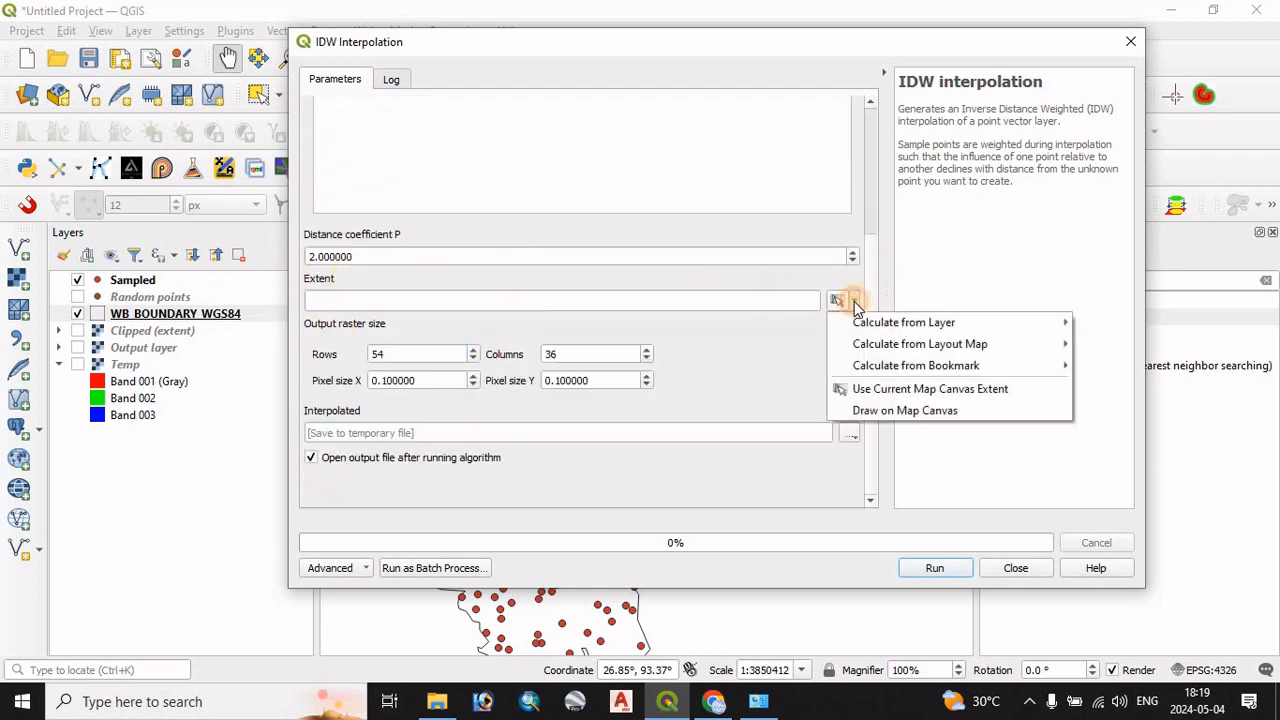
mouse_move(920, 324)
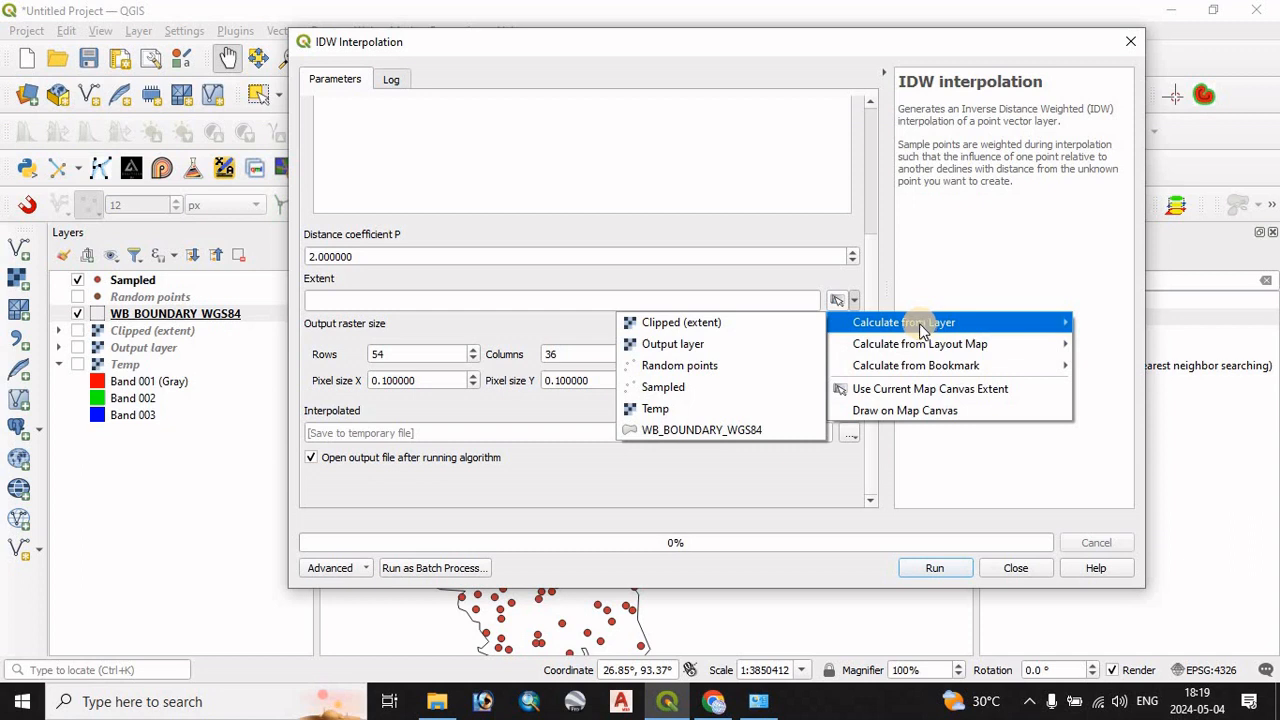
click(682, 431)
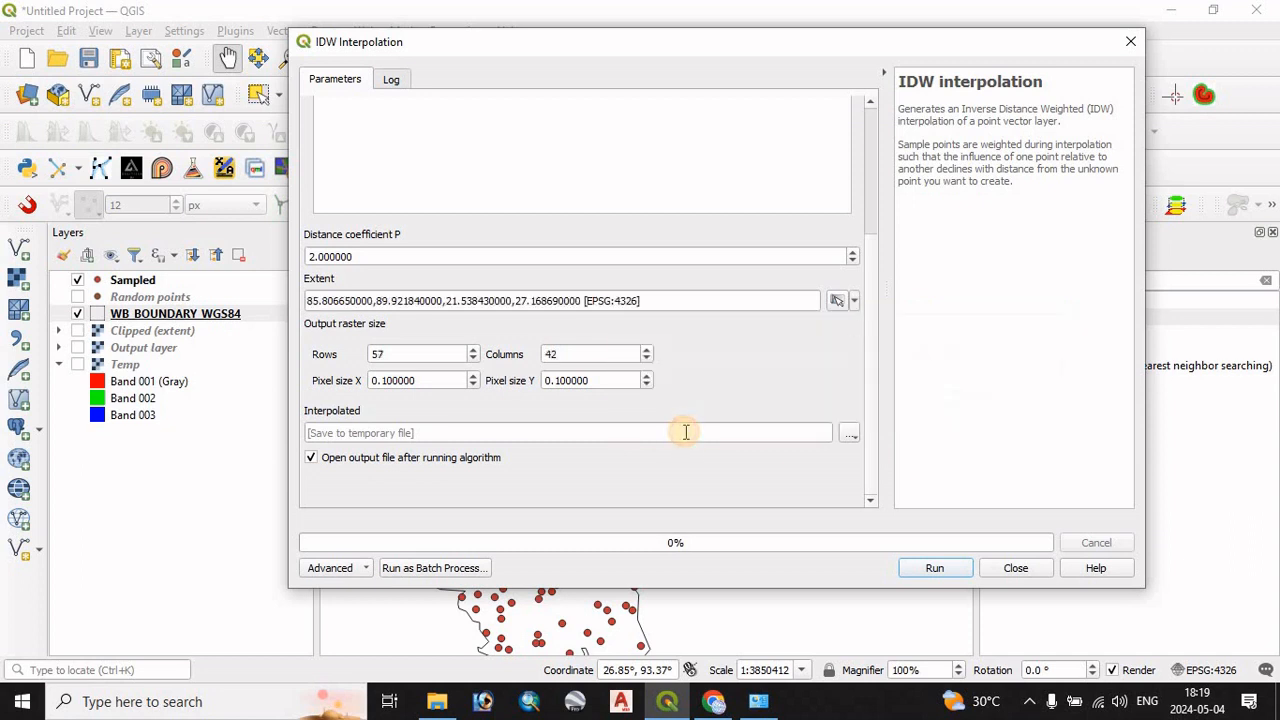
- Set the output raster's pixel size to 0.01 and run the IDW interpolation to a temporary file
click(387, 379)
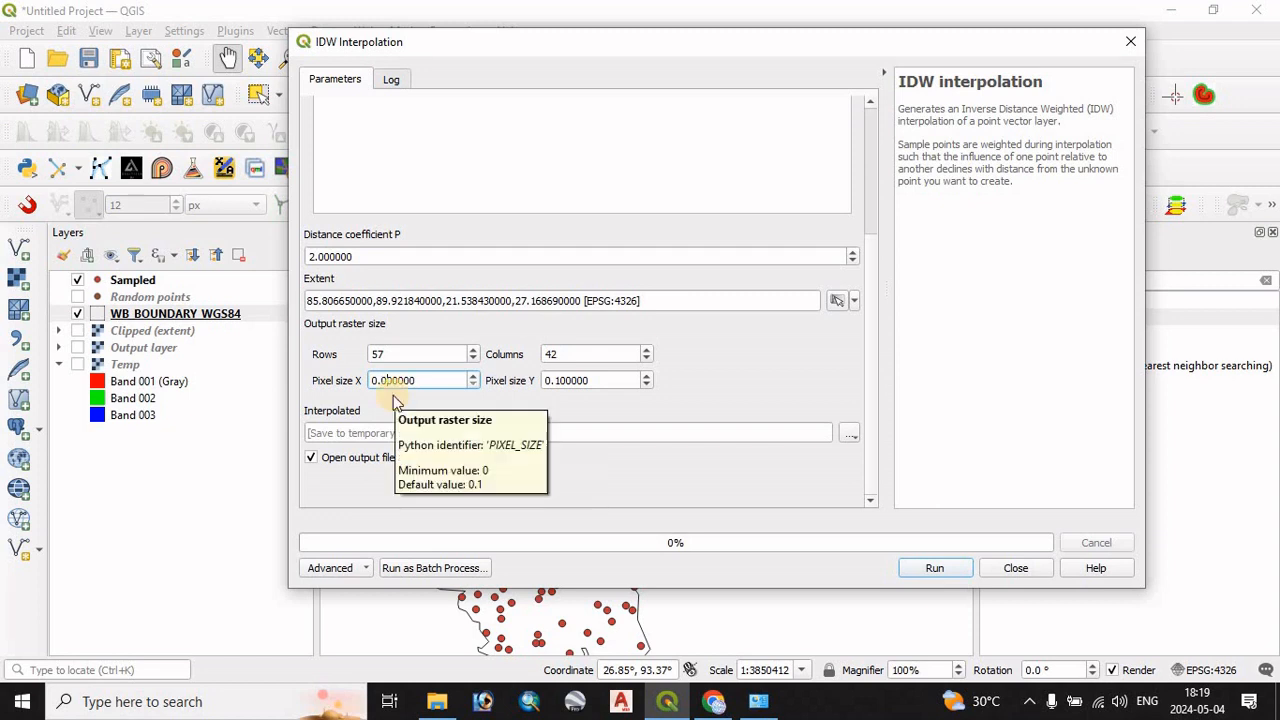
text(1)
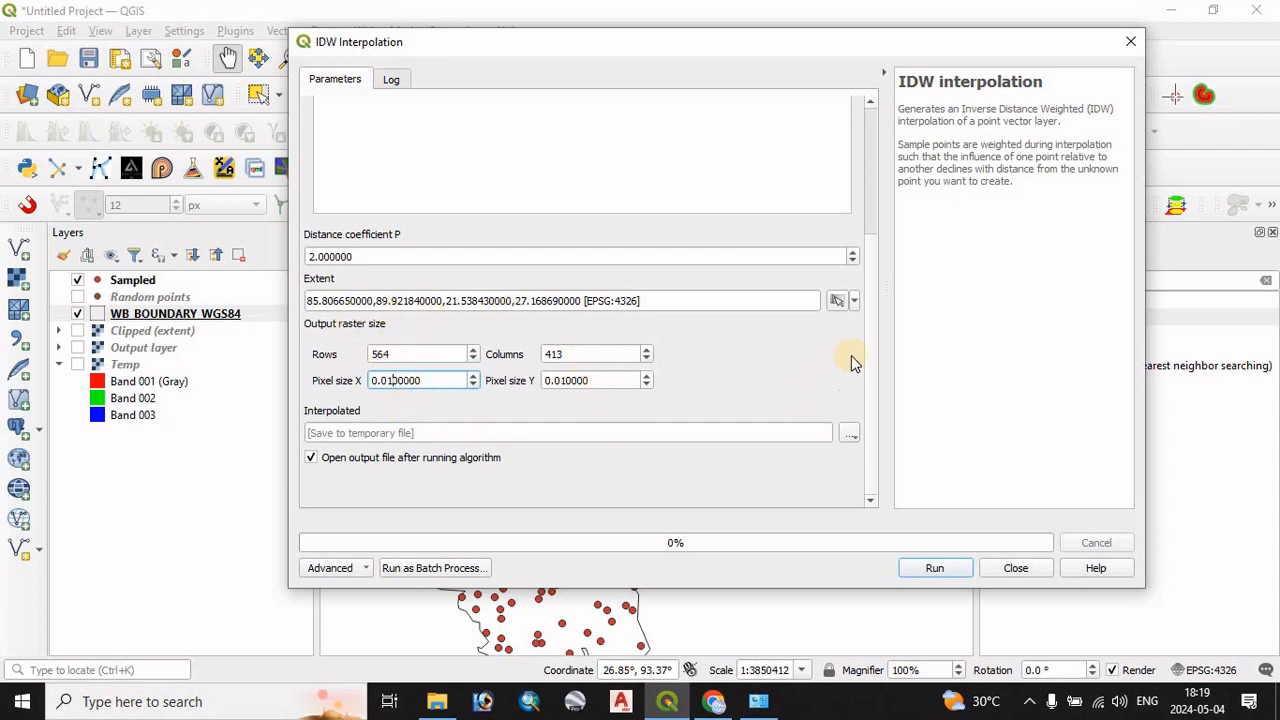
scroll(876, 236, up, 3)
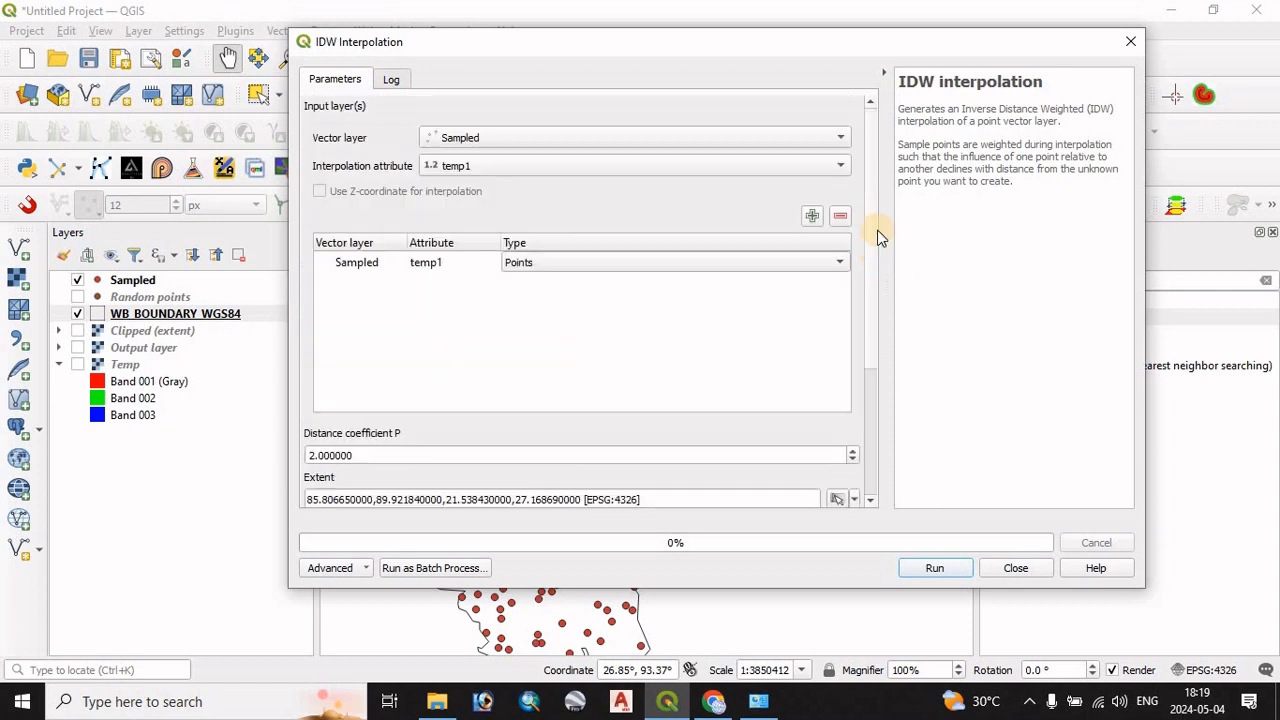
scroll(869, 289, down, 3)
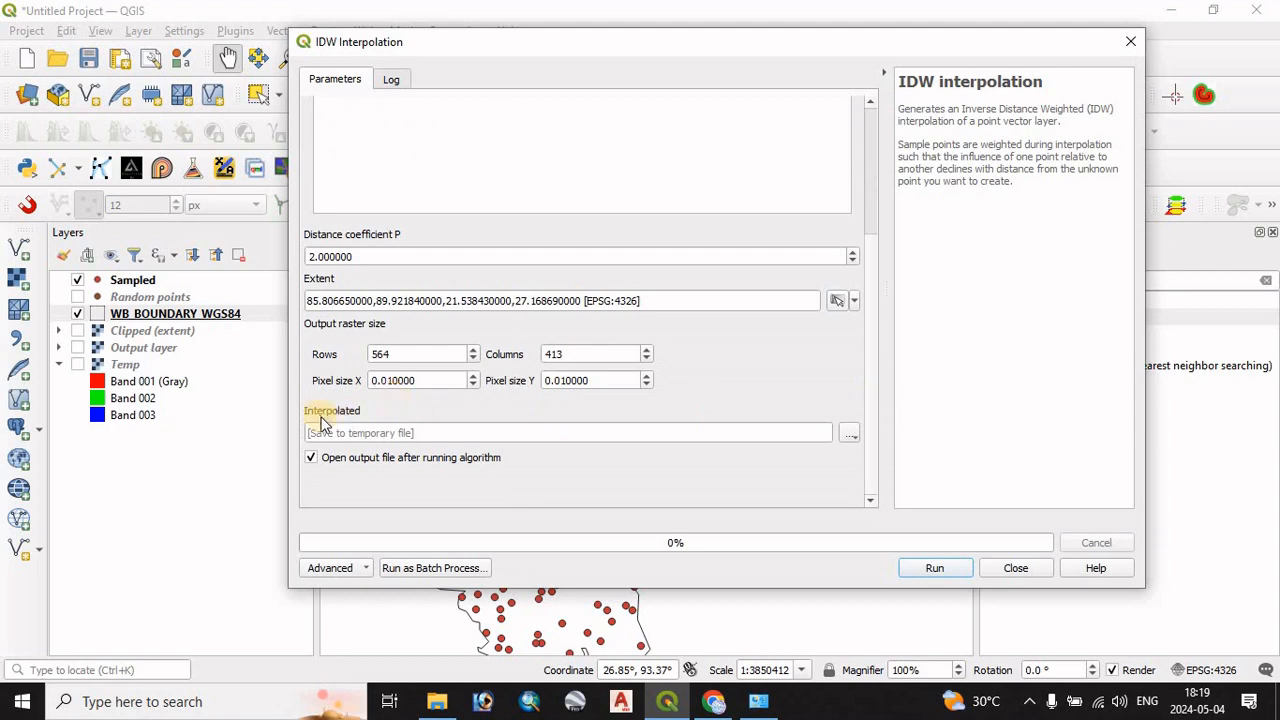
click(927, 569)
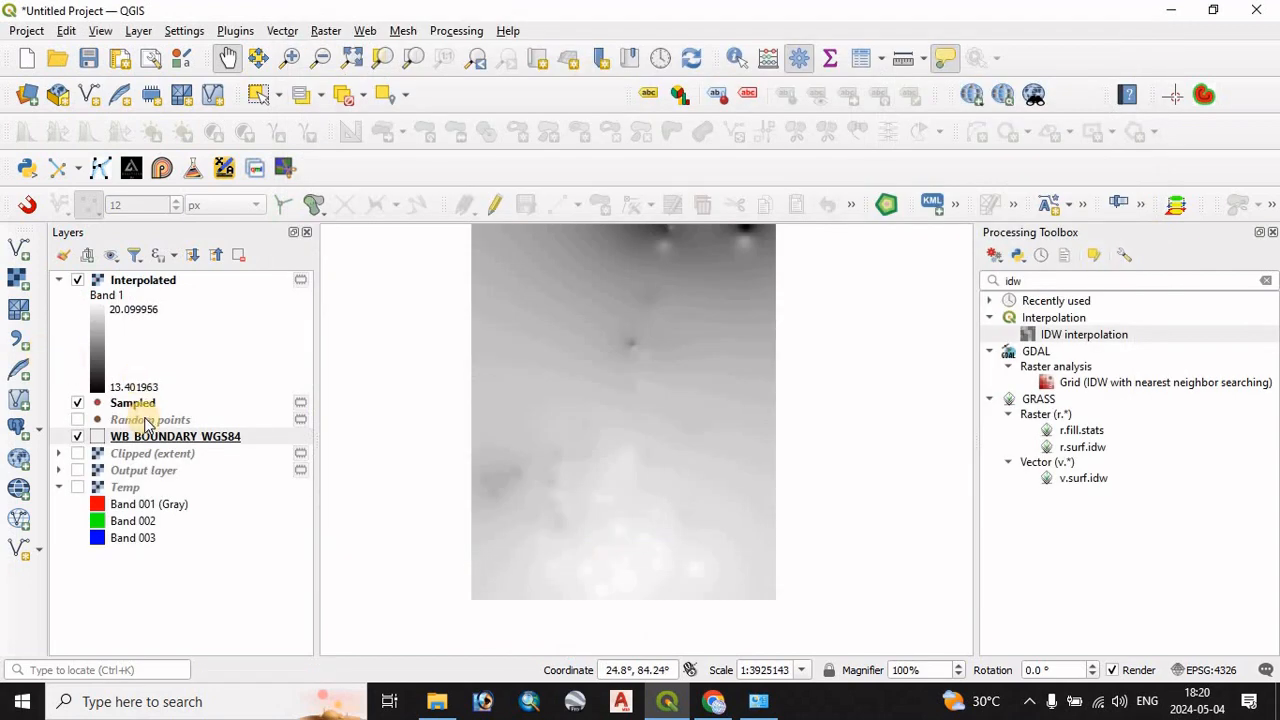
- Find the Clip Multiple Layers plugin in the plugin manager, reinstall it and close the manager
click(232, 31)
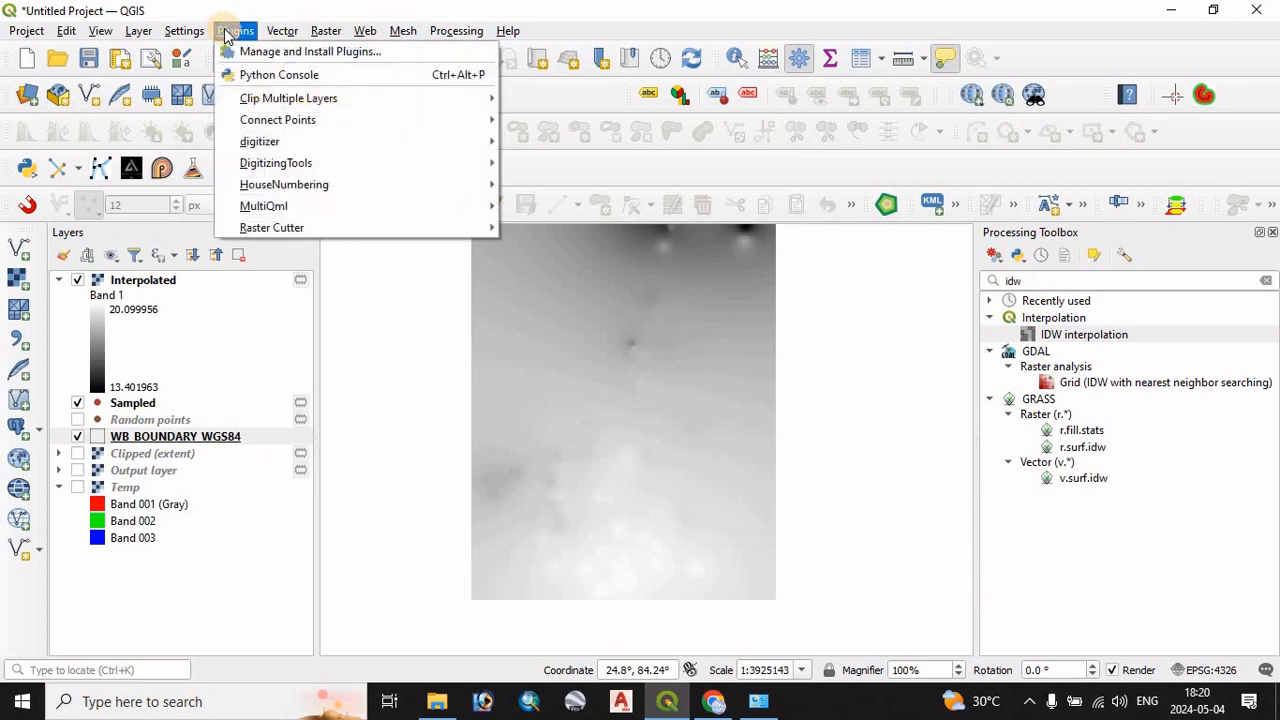
click(285, 48)
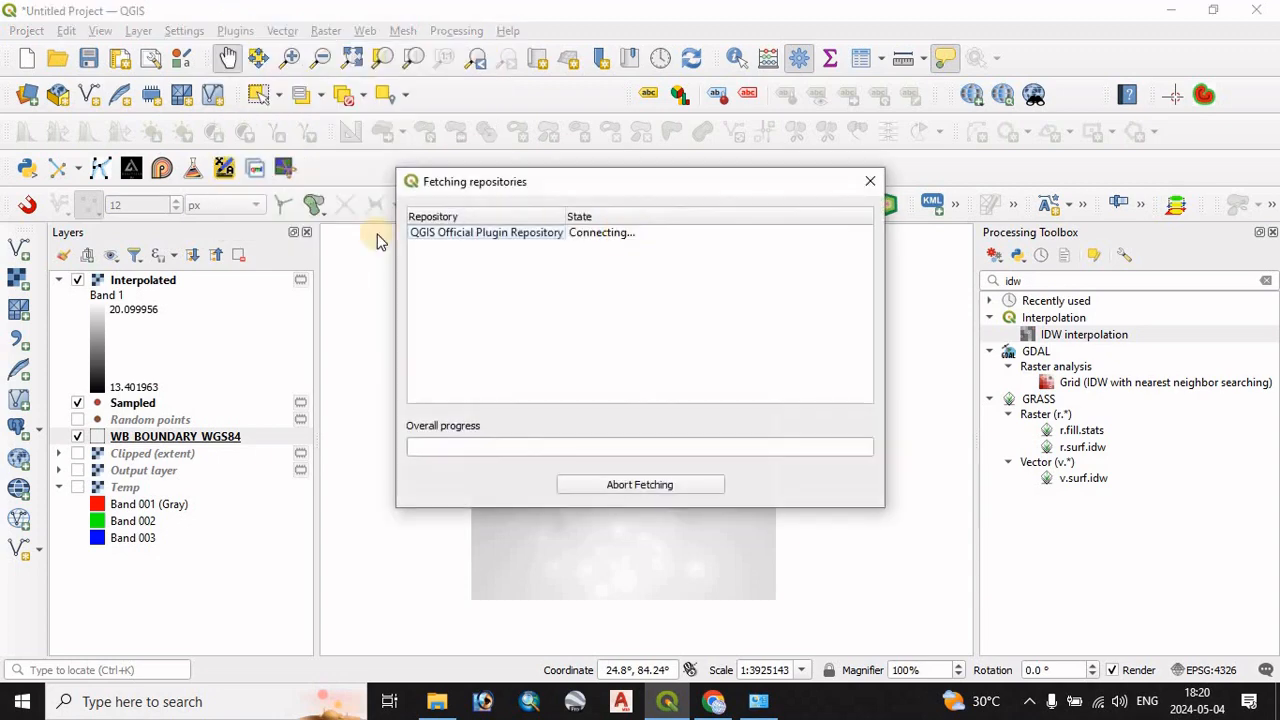
text(cli)
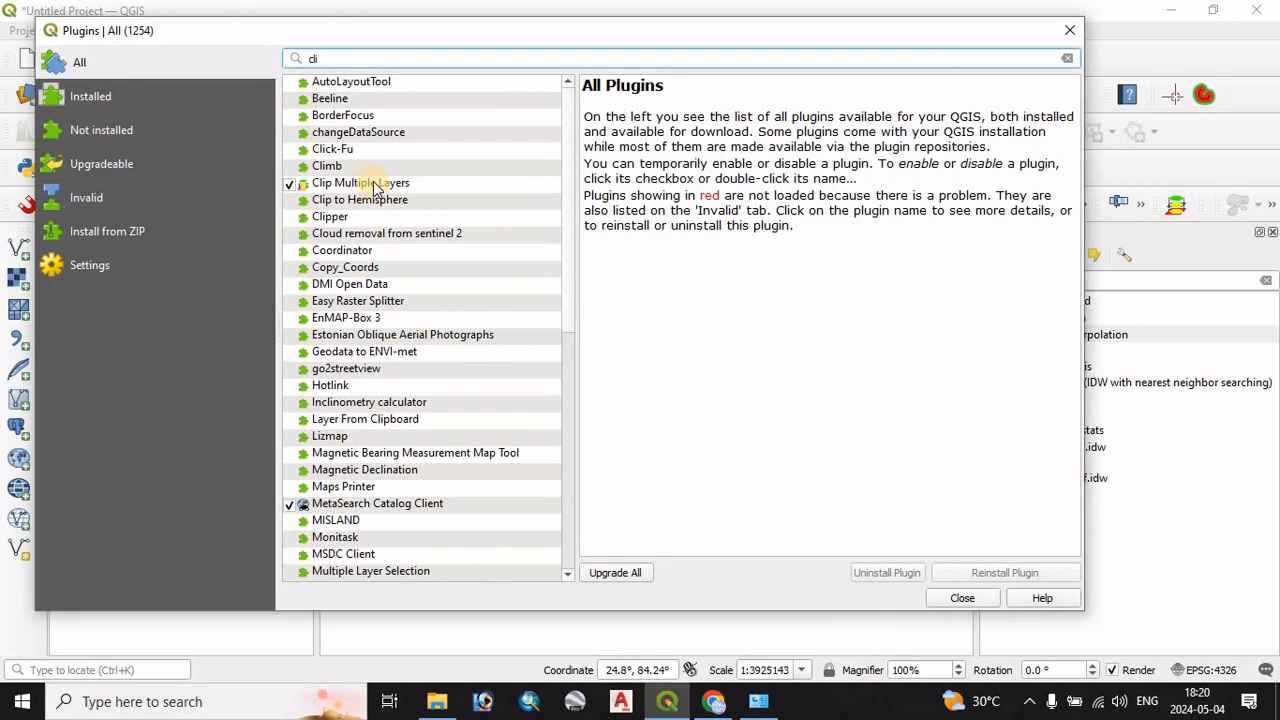
click(375, 184)
click(988, 577)
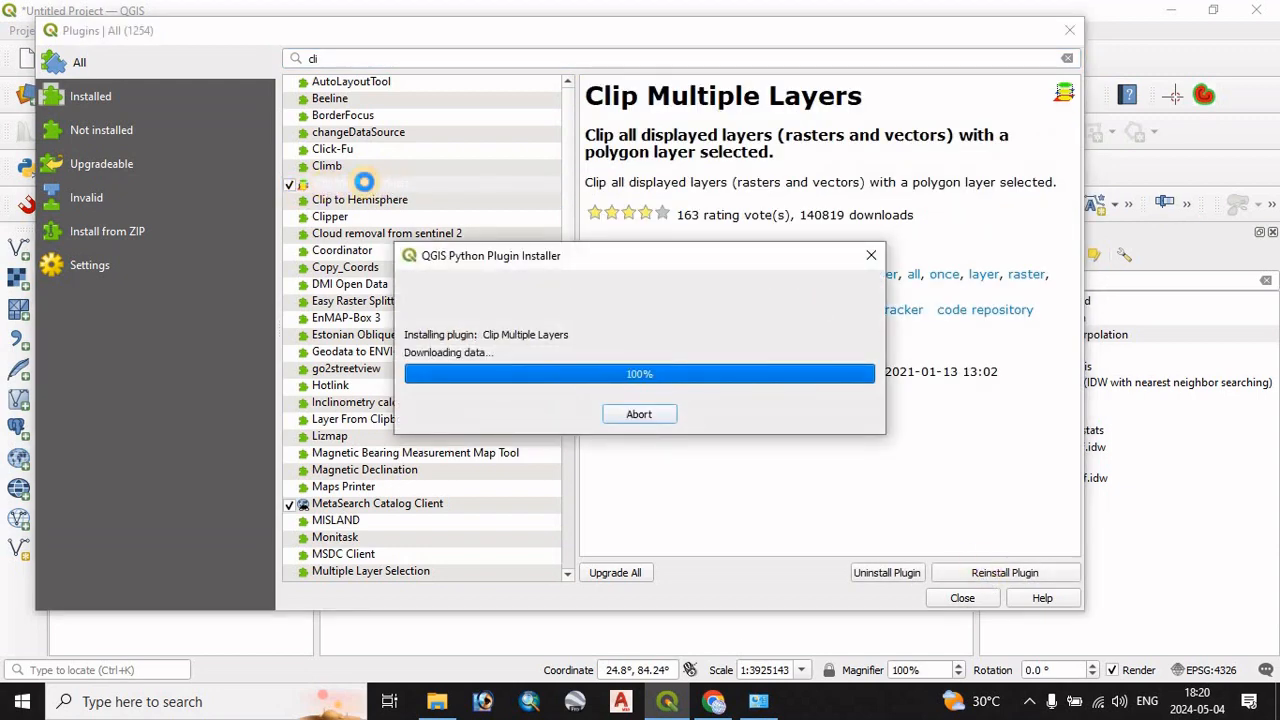
click(955, 601)
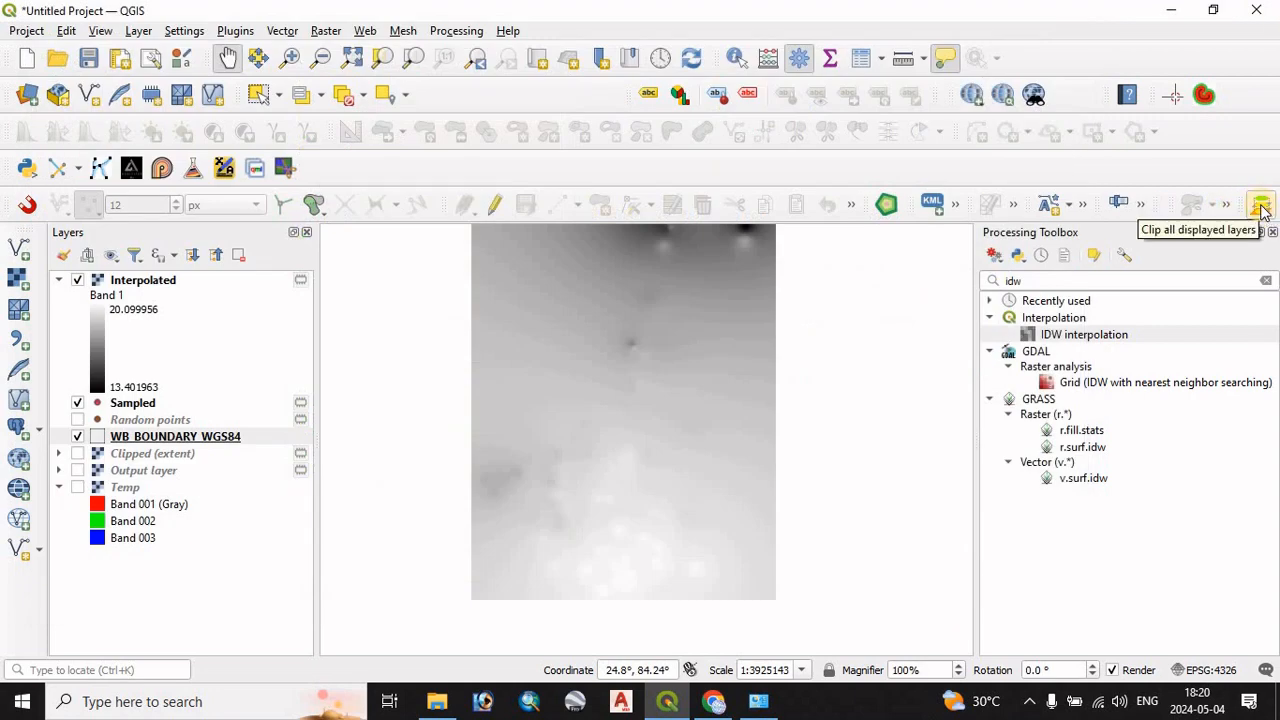
- With the Clip Multiple Layers tool open, hide the Sampled layer and move Interpolated below WB_BOUNDARY_WGS84
click(1260, 206)
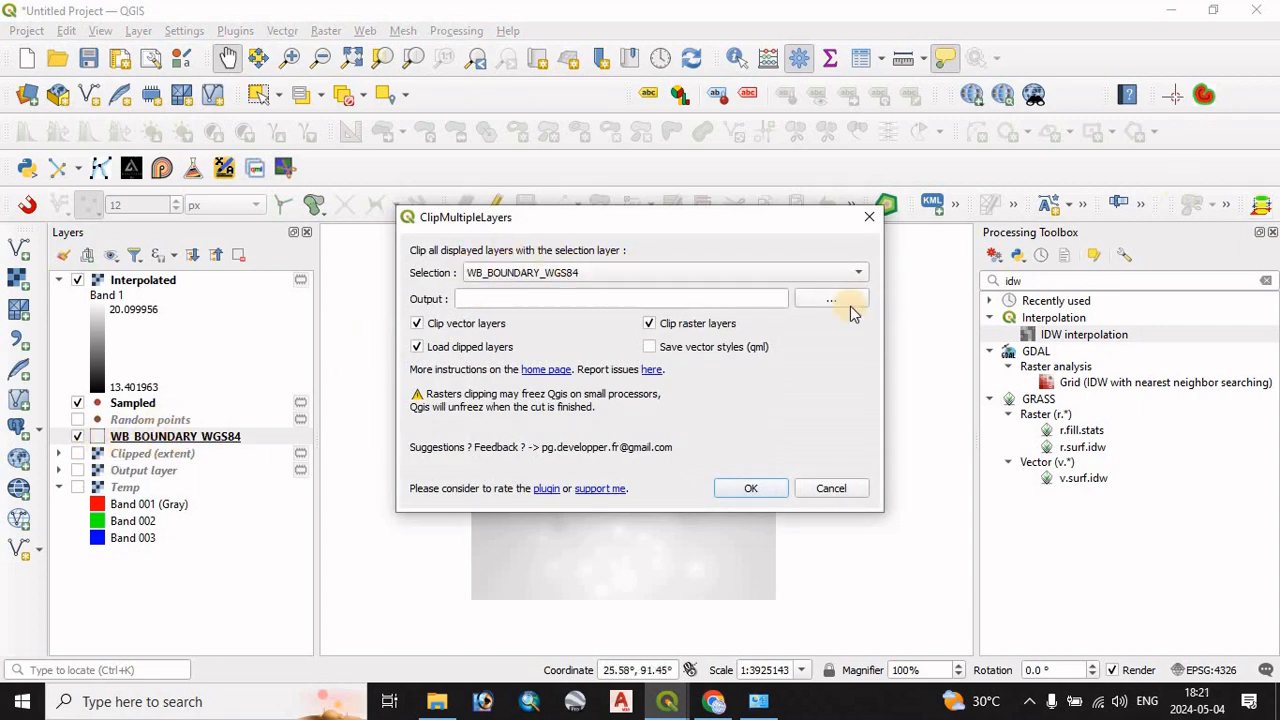
click(77, 403)
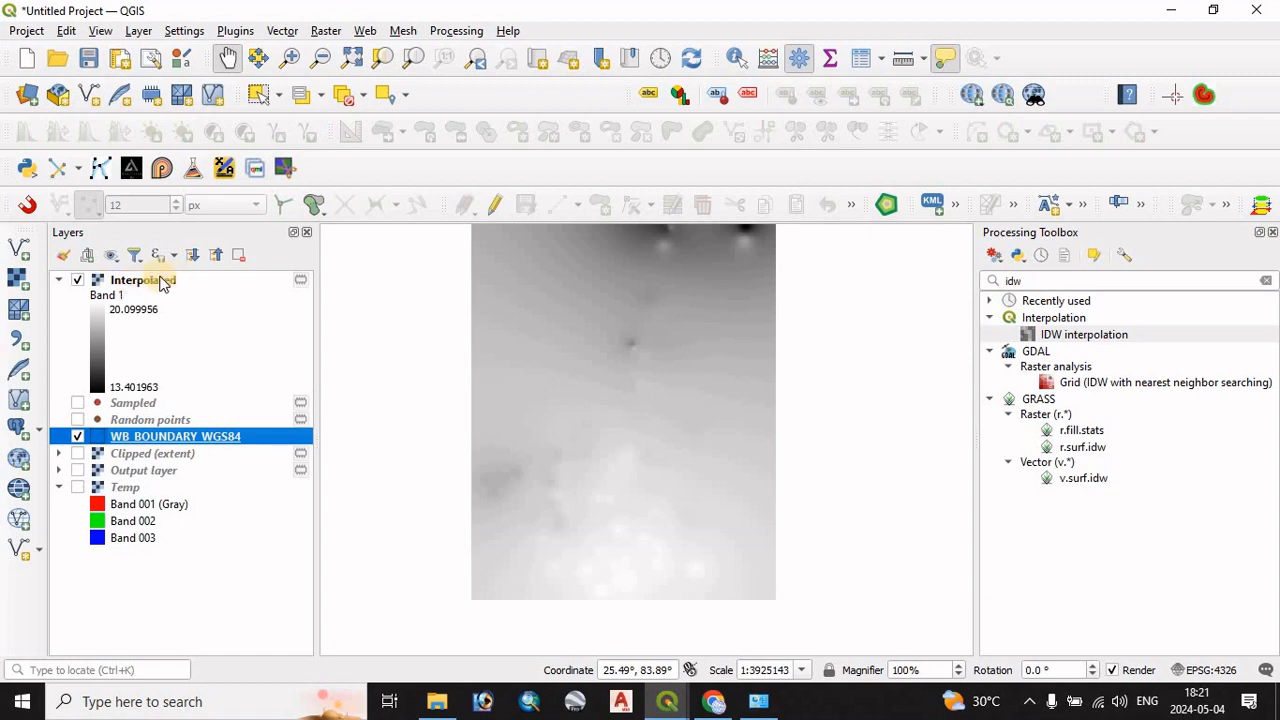
mouse_move(152, 285)
mouse_down()
mouse_move(143, 280)
mouse_move(145, 447)
mouse_up()
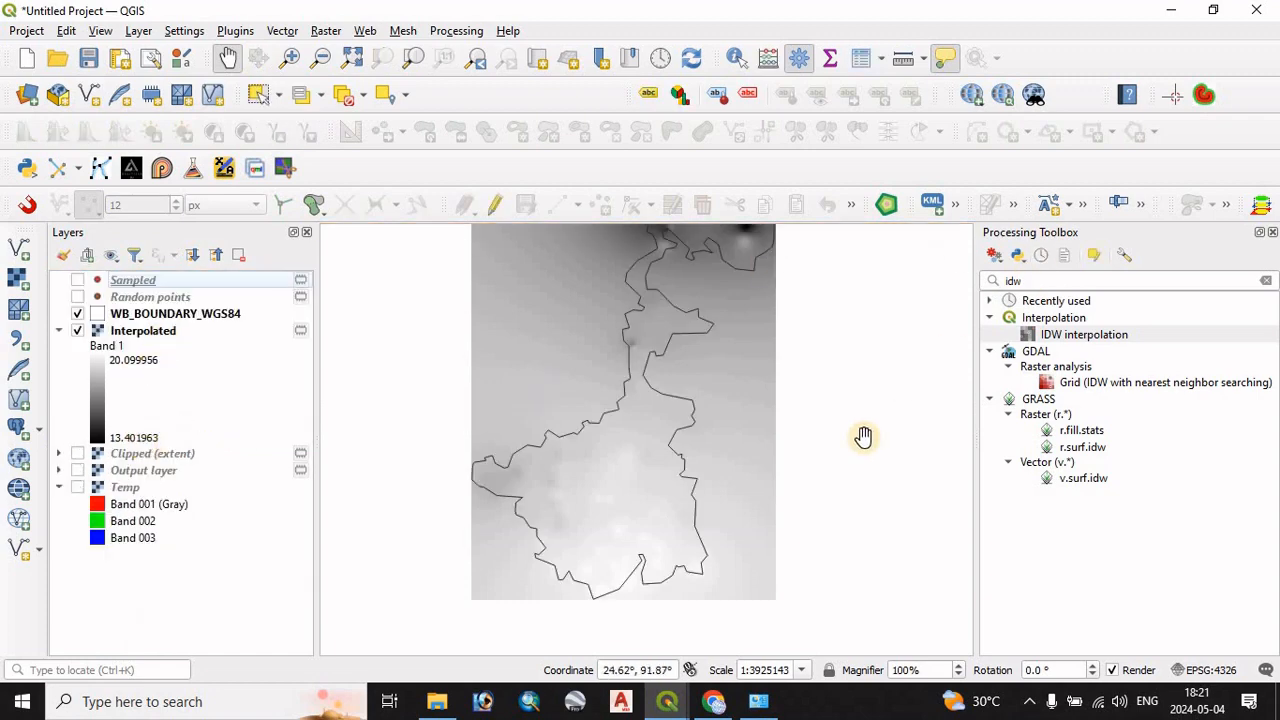
- Clip the displayed layers with WB_BOUNDARY_WGS84 as the selection layer, saving the output to the GISRS-QGIS folder
mouse_move(665, 705)
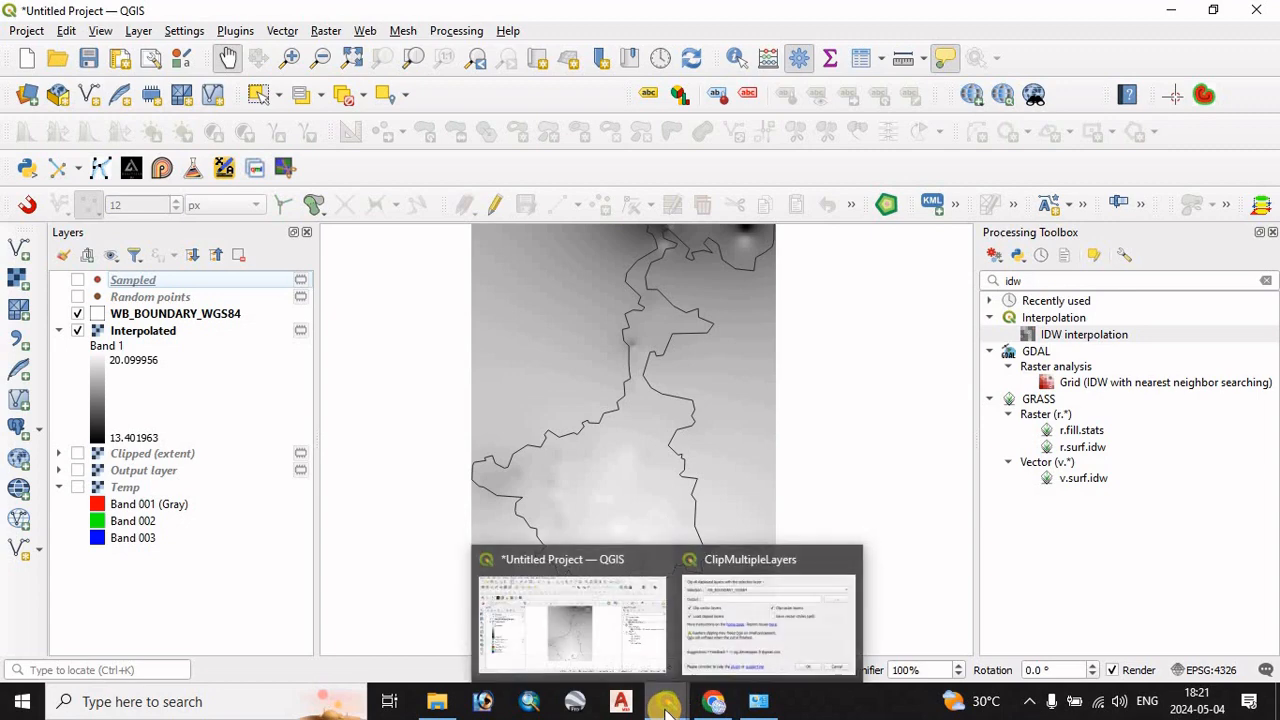
click(750, 648)
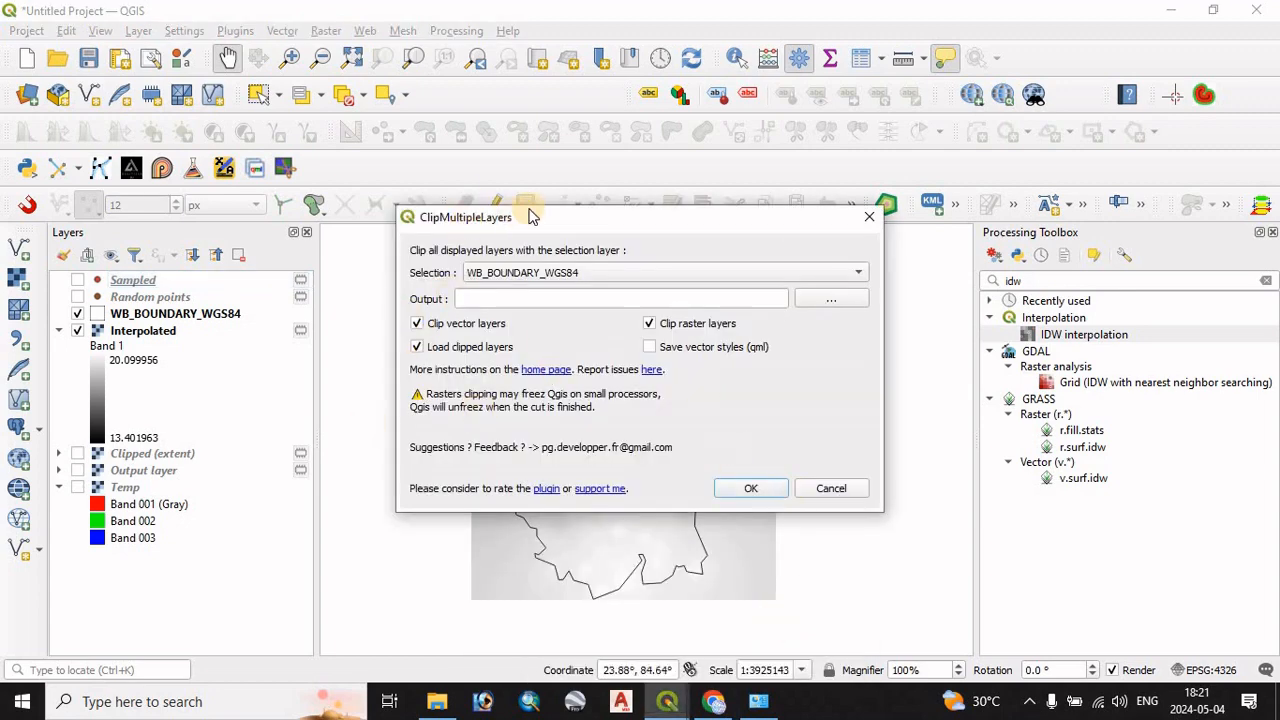
click(828, 300)
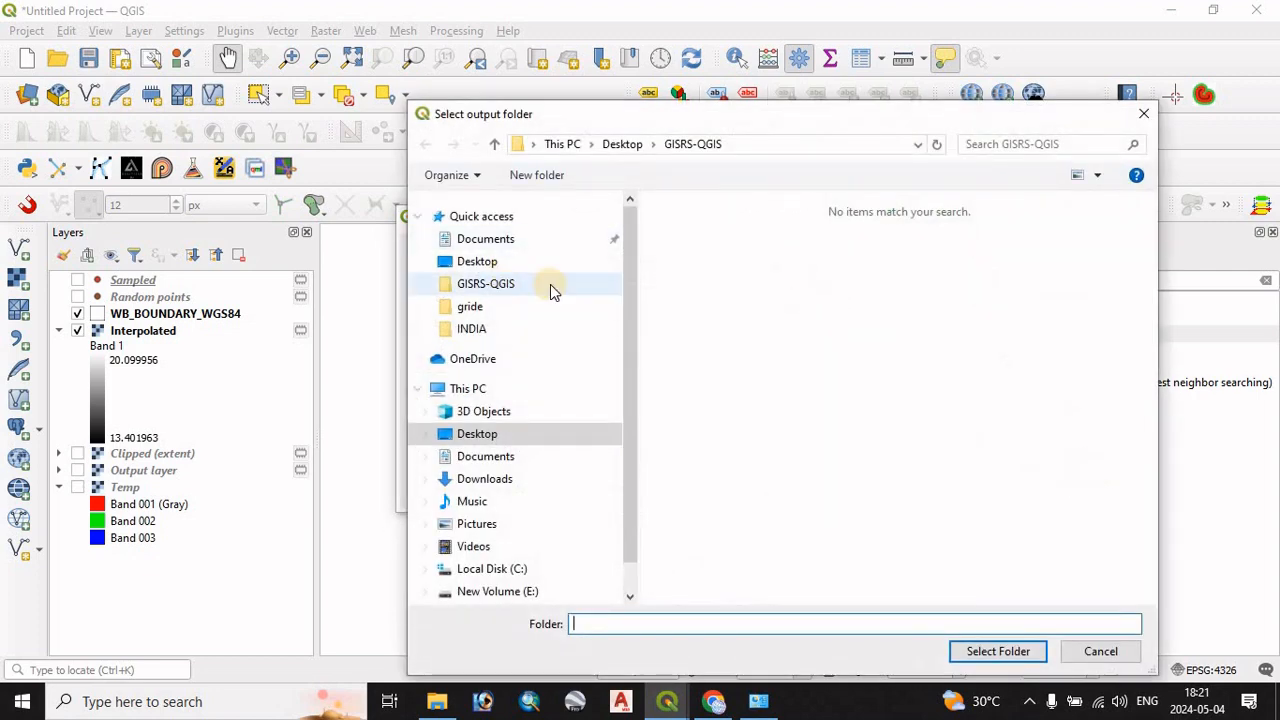
click(998, 652)
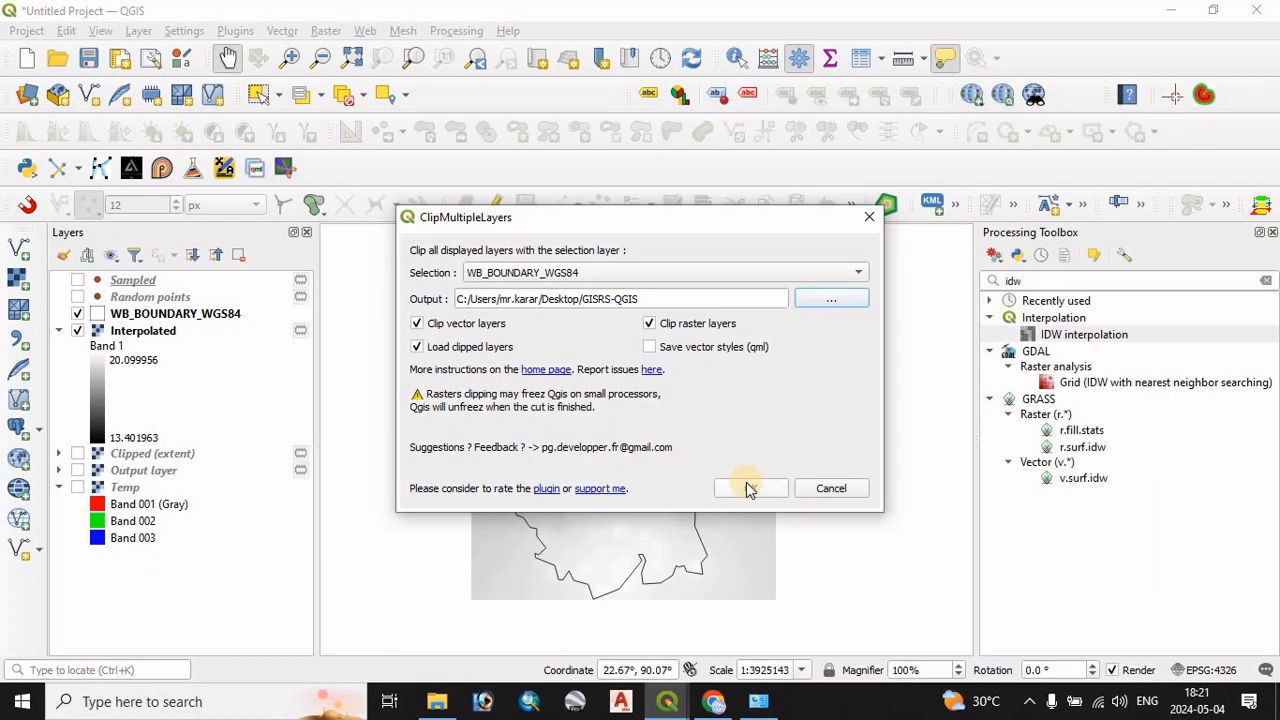
click(750, 490)
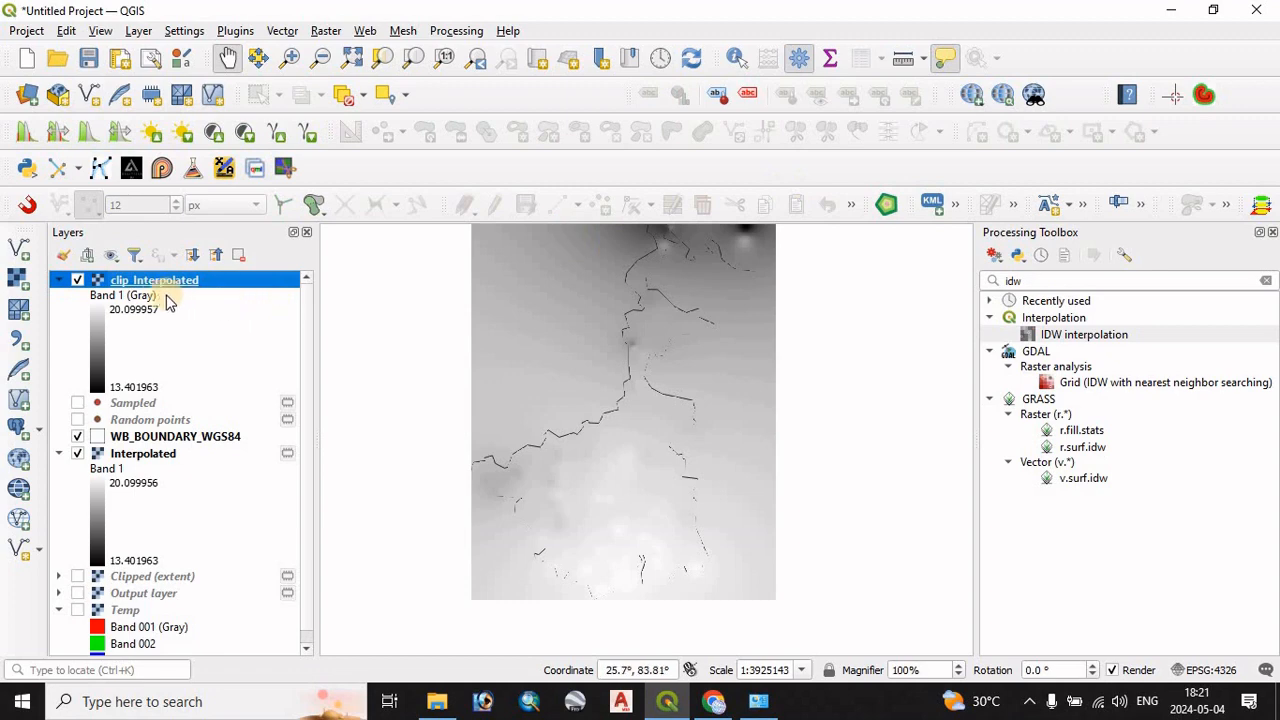
- Hide the Interpolated layer, collapse its legend, and move WB_BOUNDARY_WGS84 above clip_Interpolated
click(77, 453)
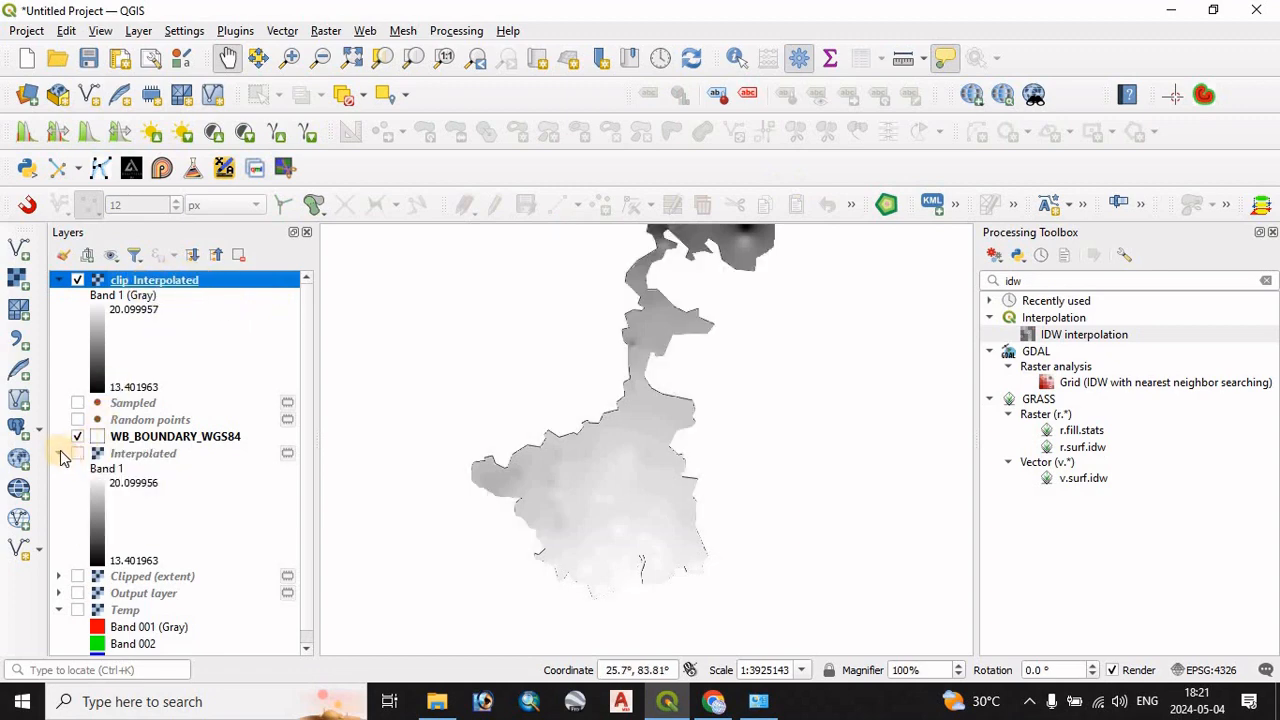
click(59, 453)
drag(147, 438, 145, 282)
drag(683, 412, 630, 472)
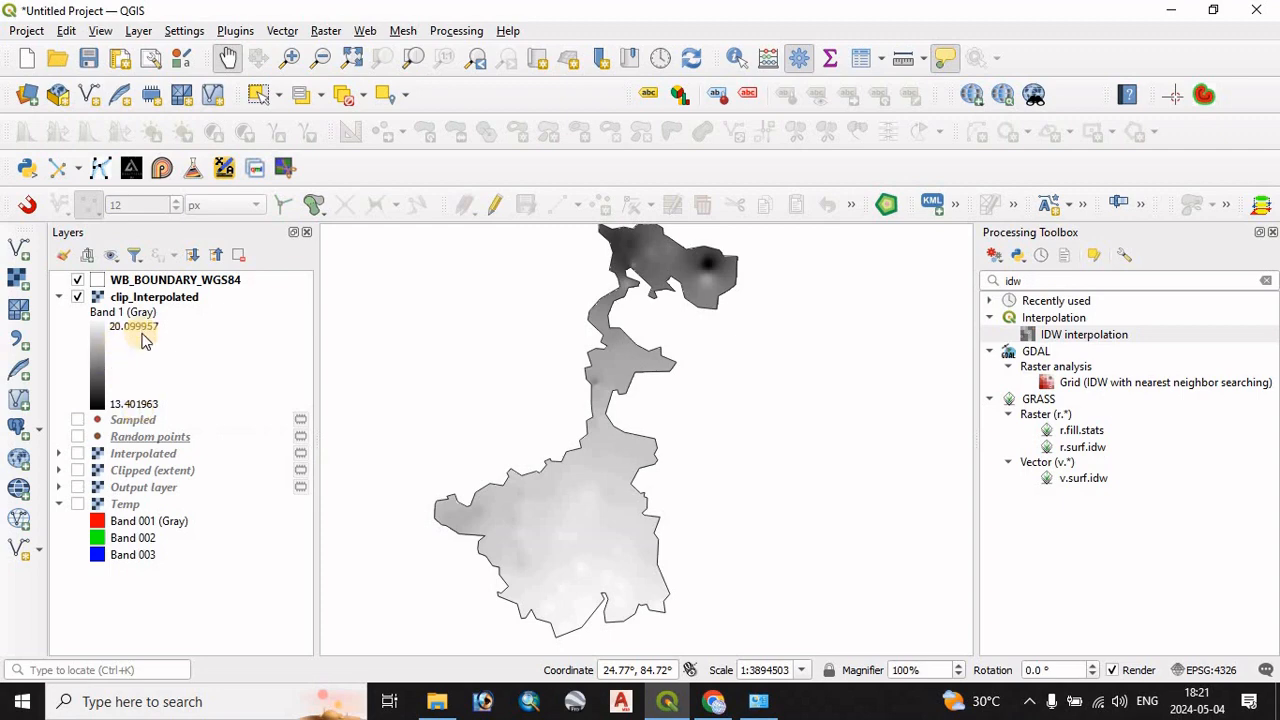
- Set the clip_Interpolated layer's symbology to Singleband pseudocolor with Discrete interpolation
right_click(114, 298)
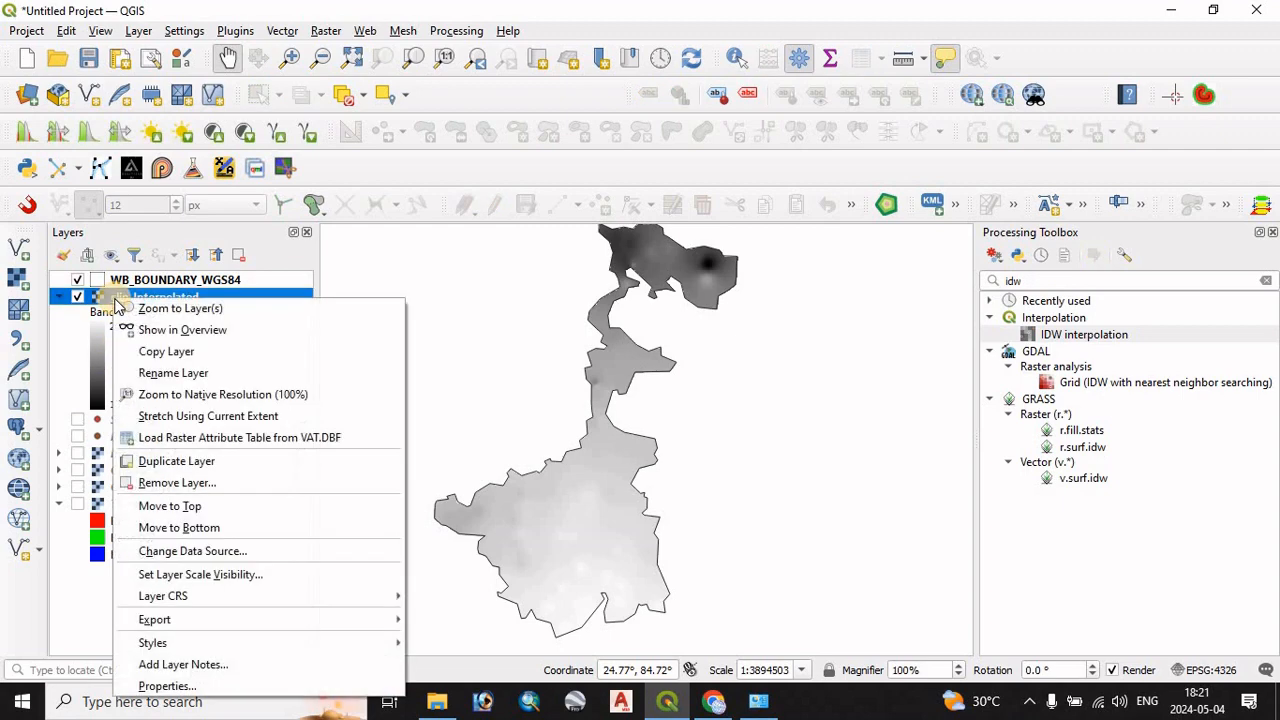
click(168, 685)
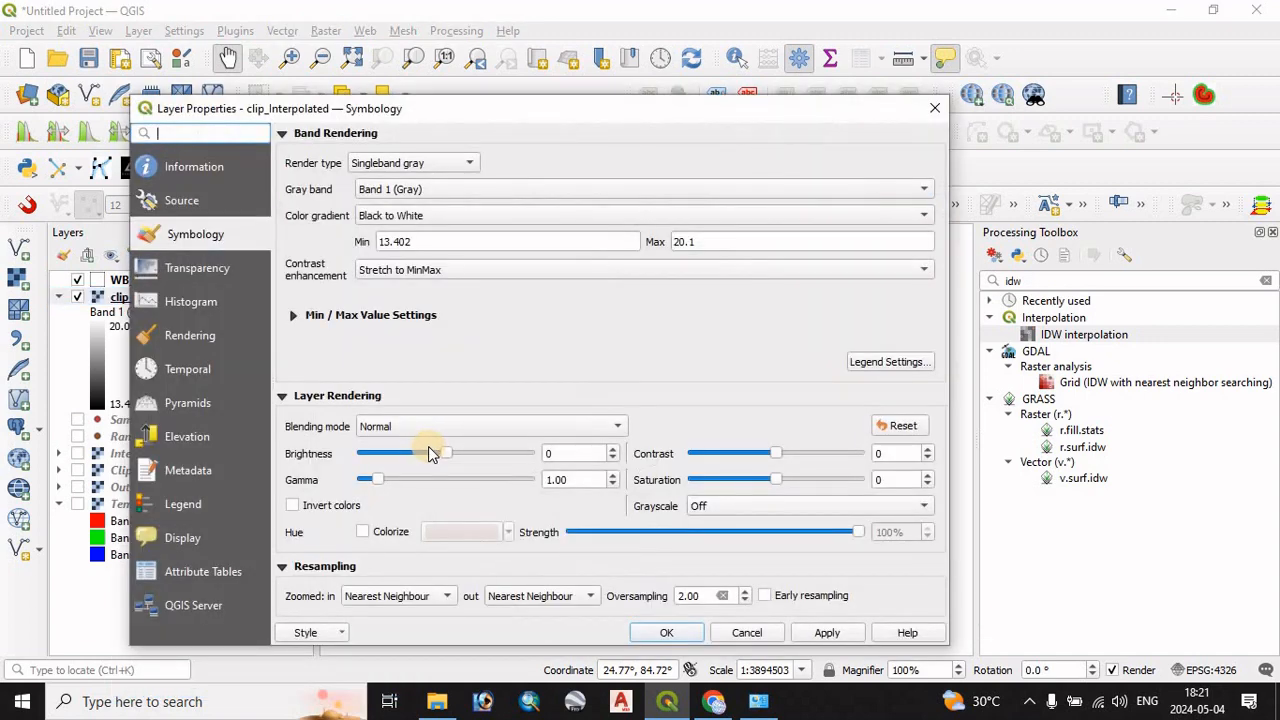
click(415, 163)
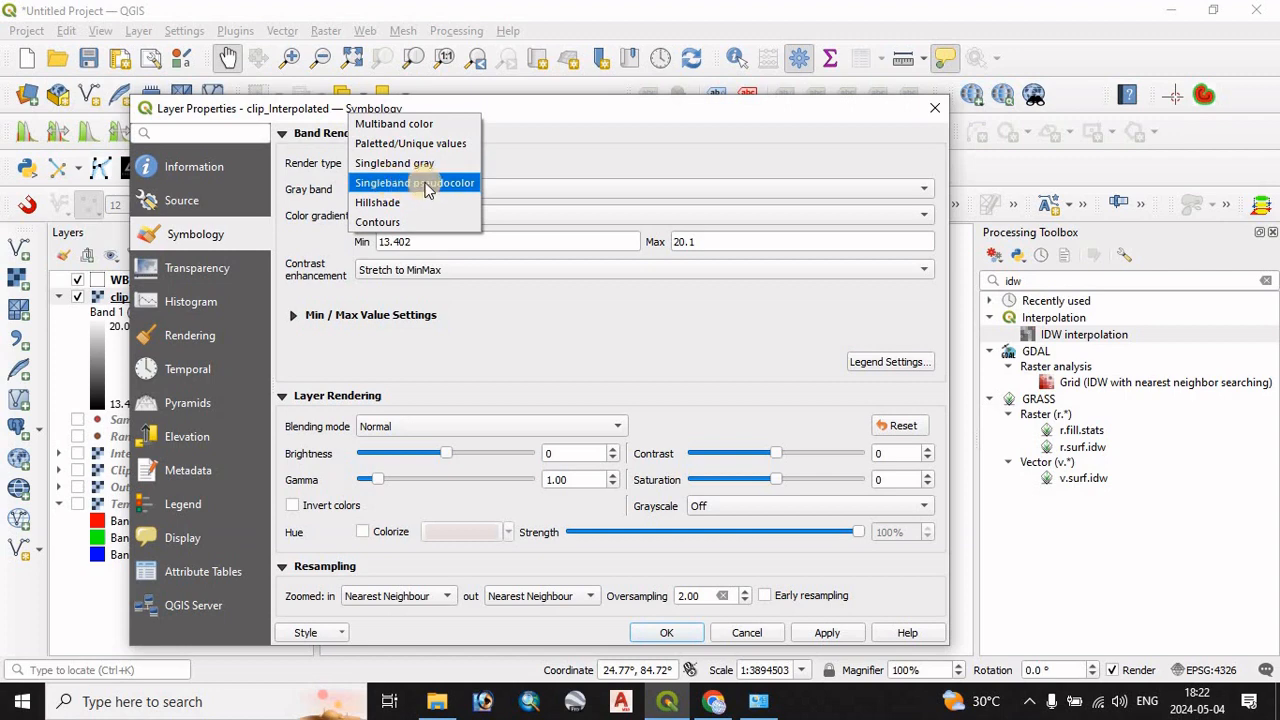
click(425, 188)
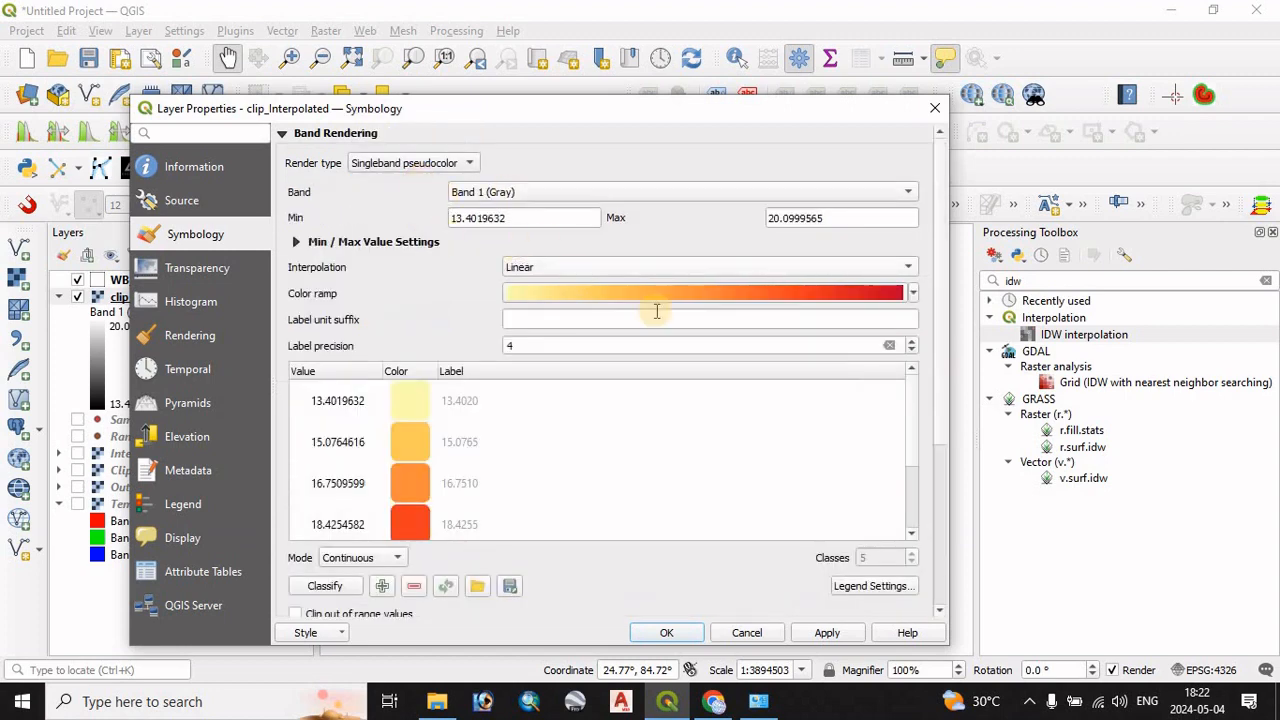
click(687, 268)
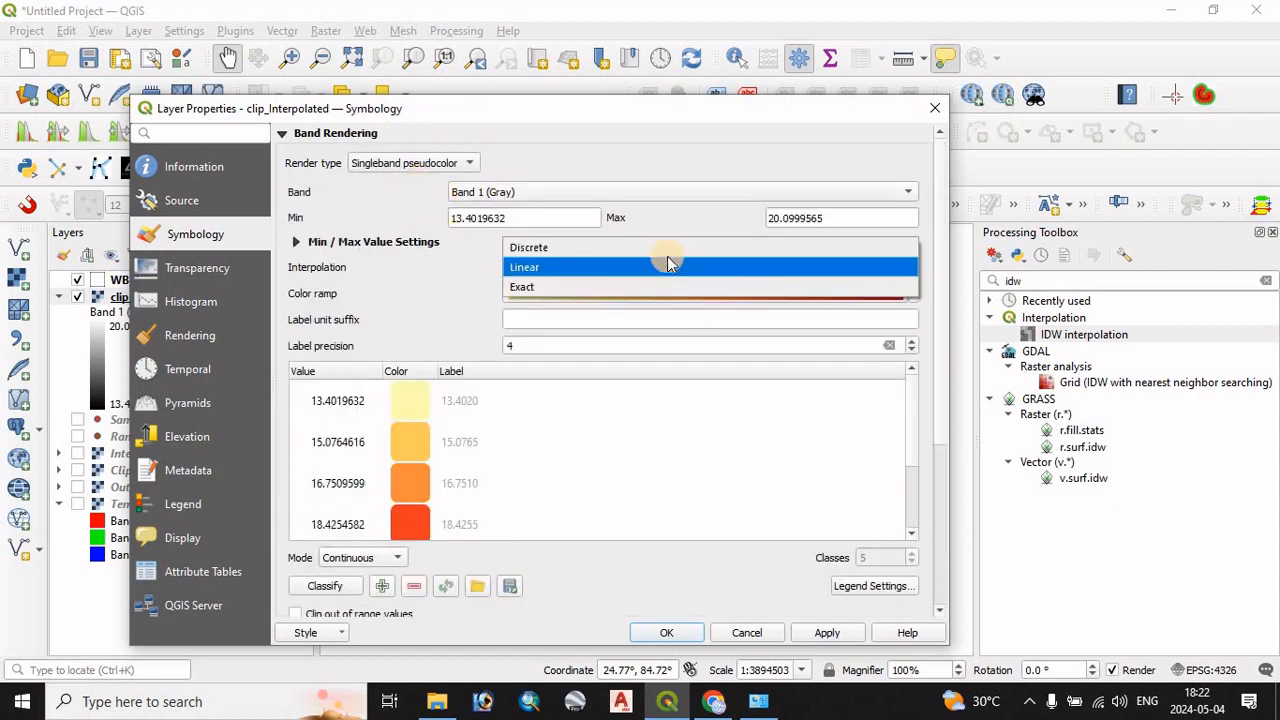
click(625, 246)
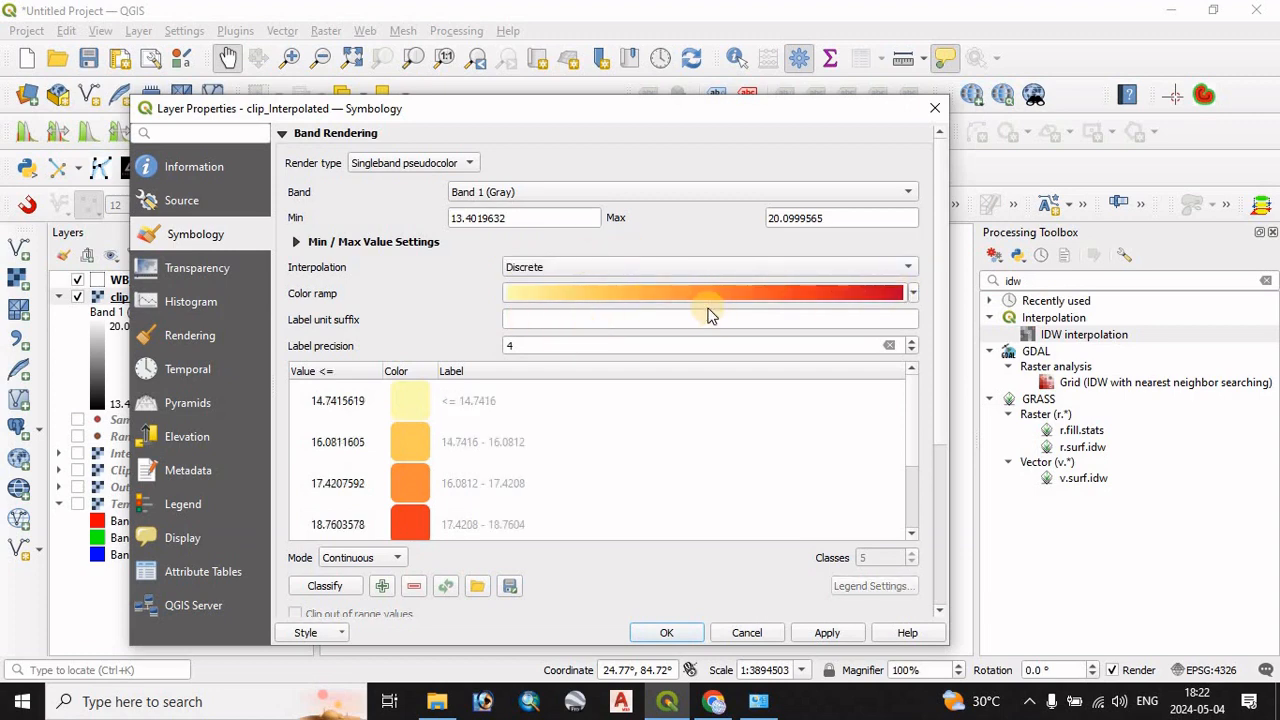
- Set the label precision to 0 and classify the raster values in Equal Interval mode
click(912, 350)
click(912, 350)
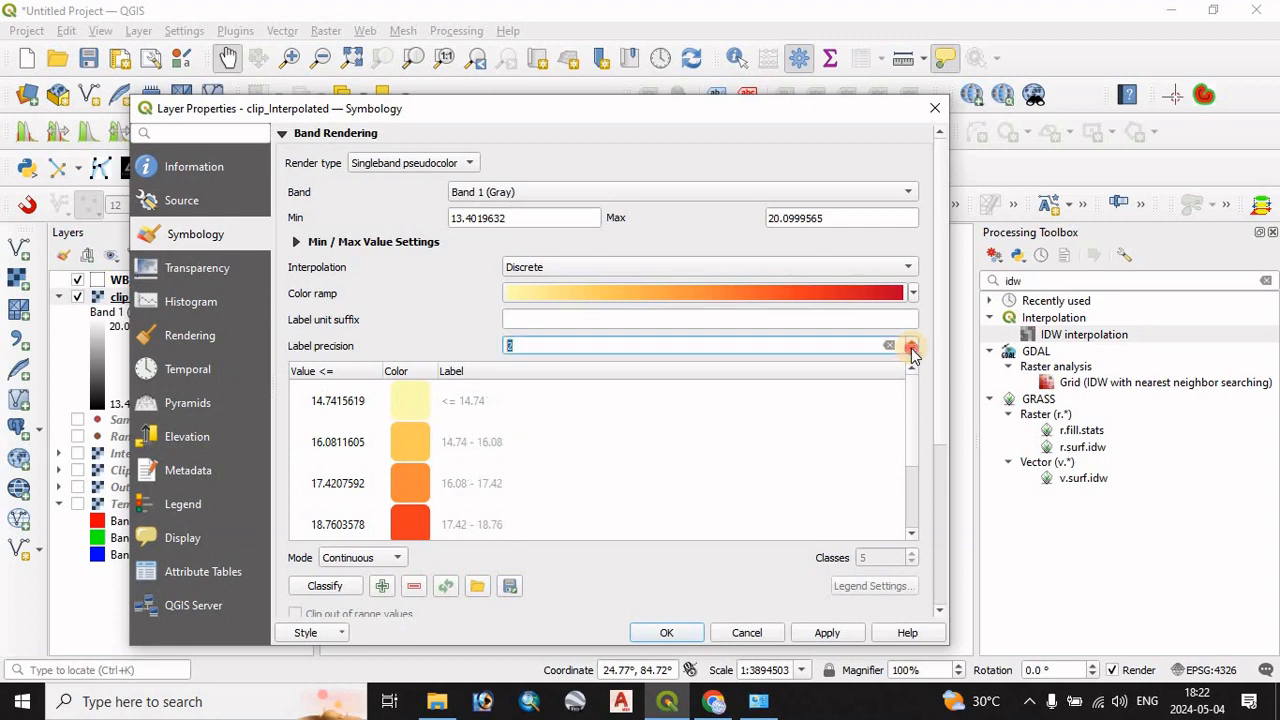
click(910, 350)
click(392, 557)
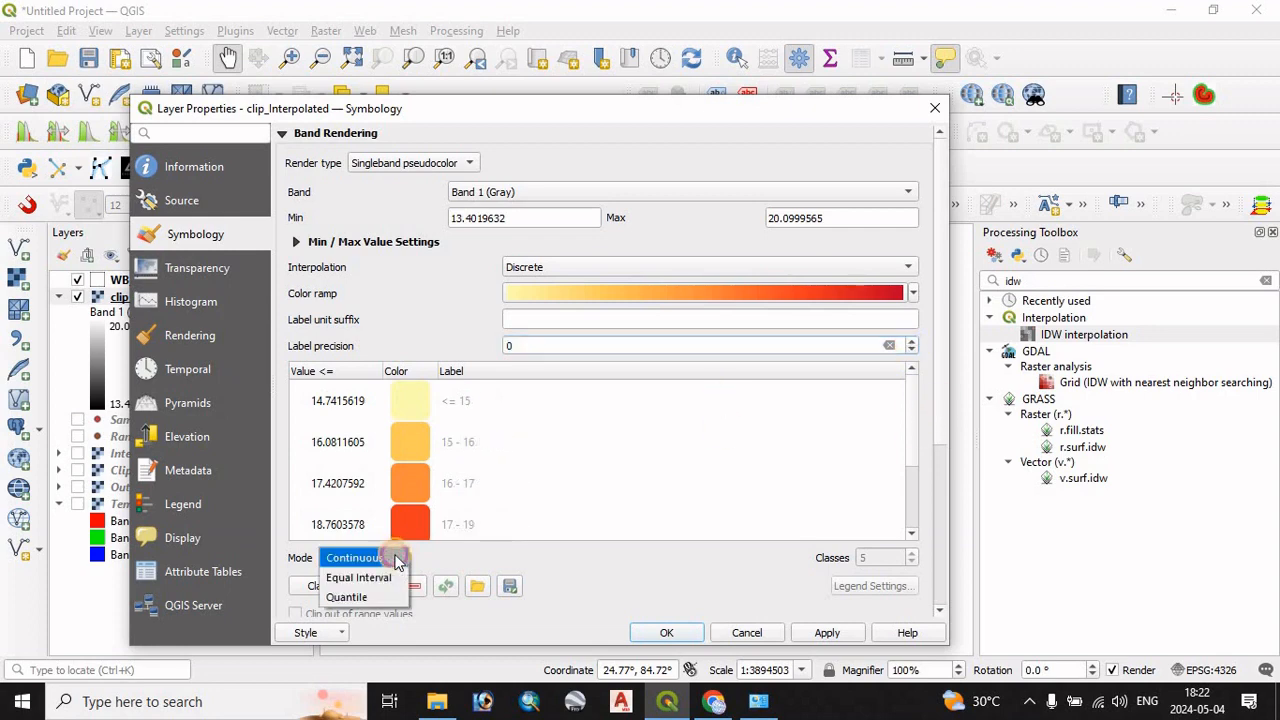
click(360, 579)
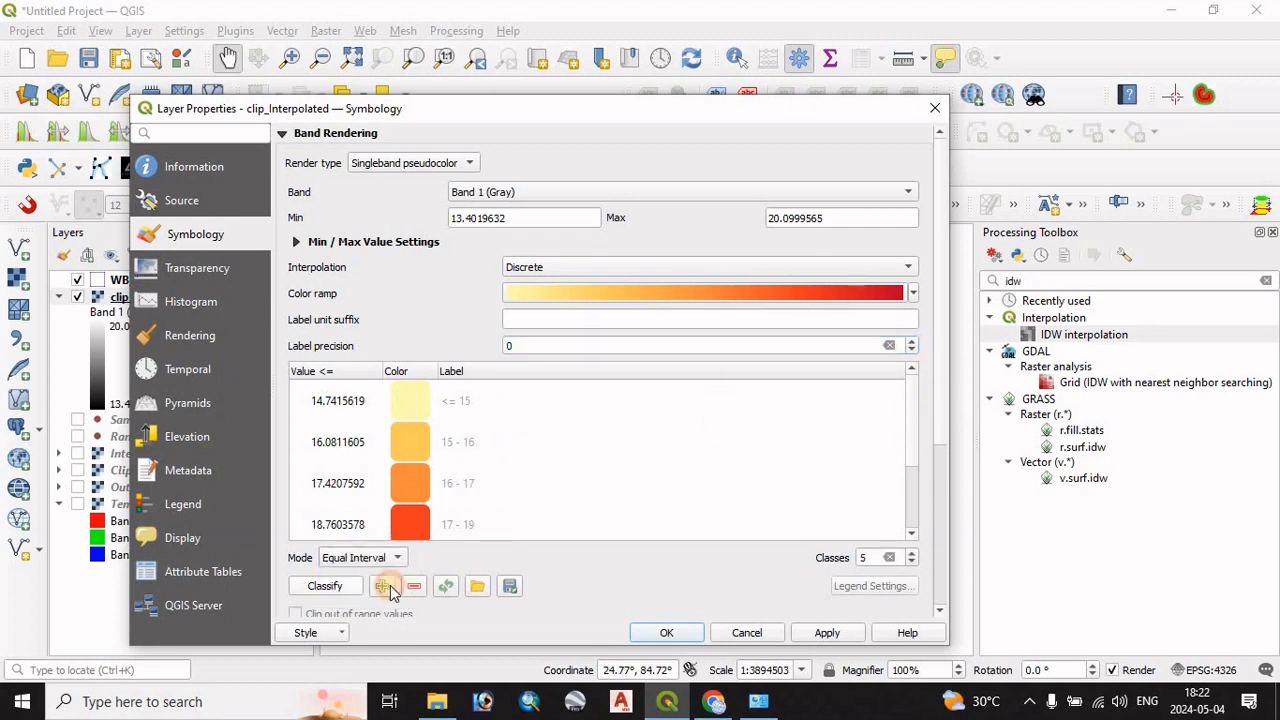
click(325, 587)
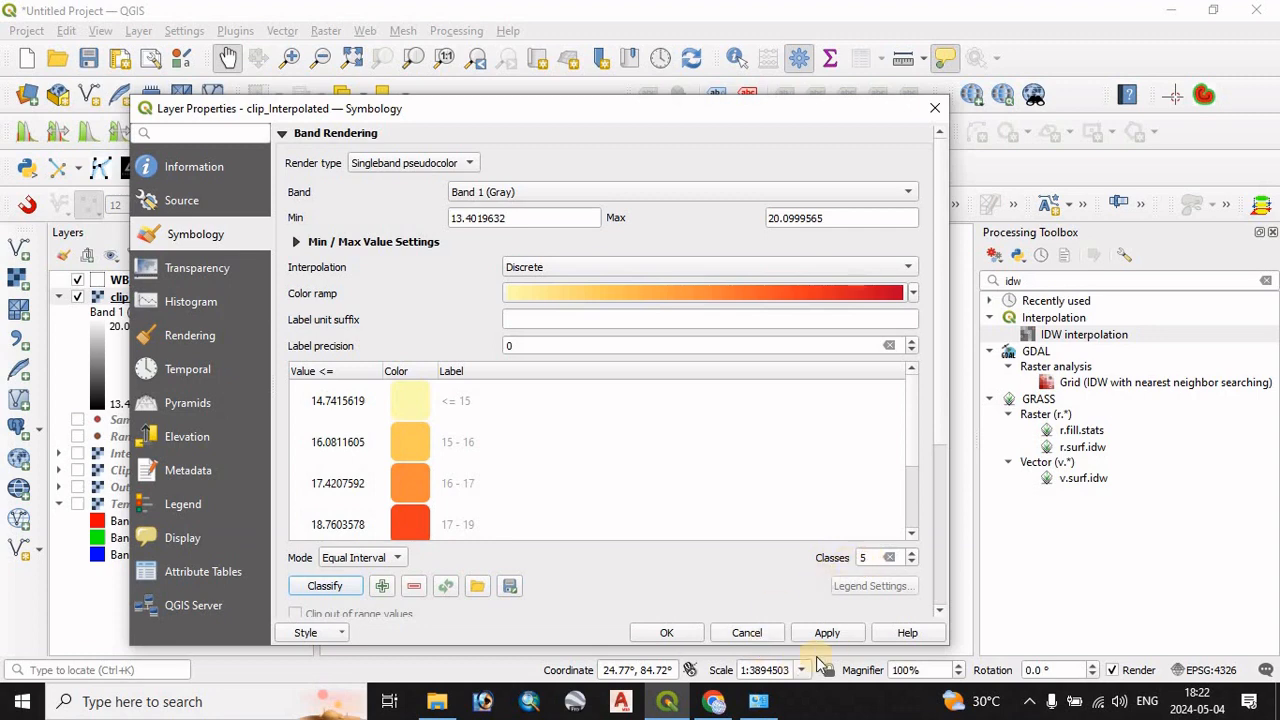
- Apply the classified discrete symbology to the clip_Interpolated layer
click(666, 632)
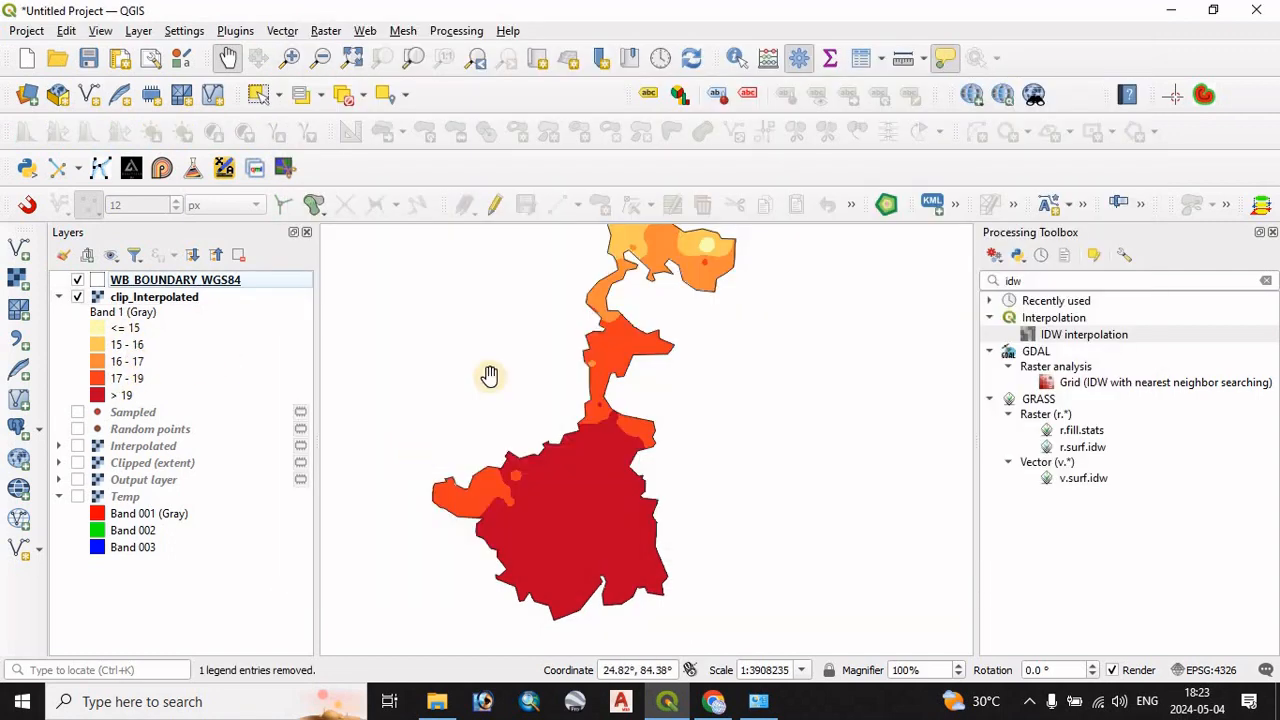
drag(607, 470, 643, 466)
- Start a Contour extraction with clip_Interpolated as the input raster
click(327, 30)
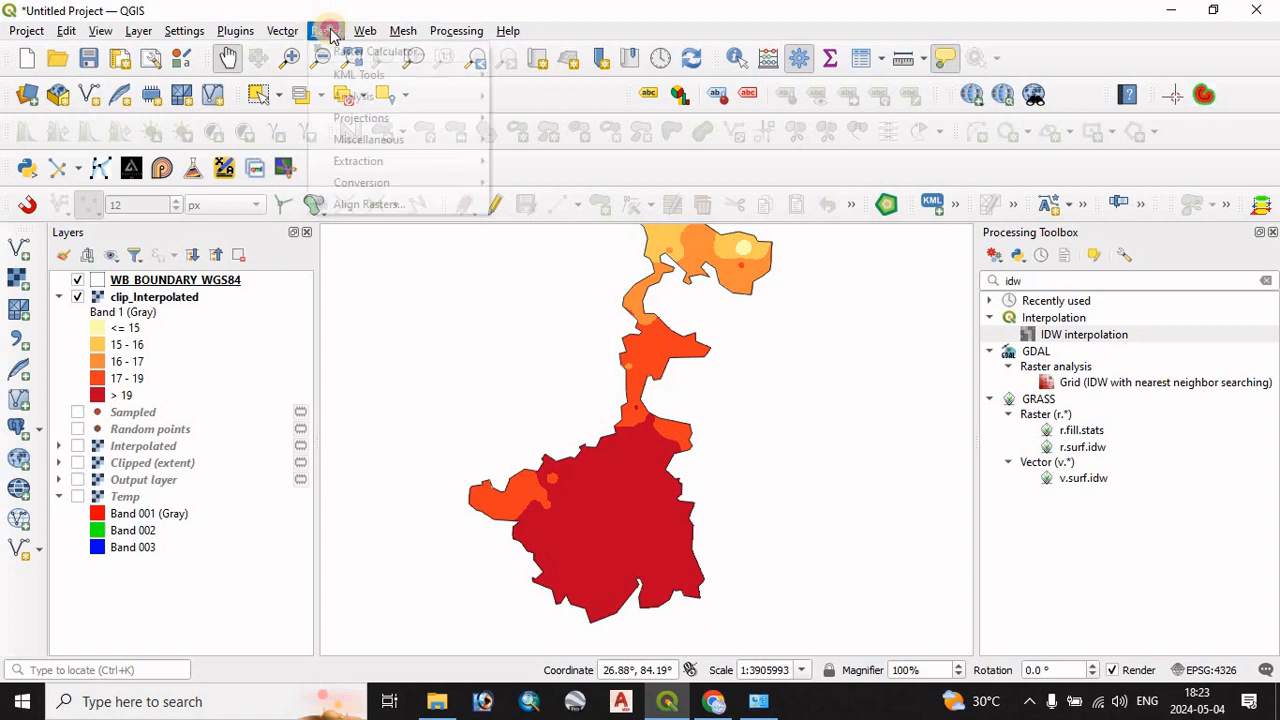
mouse_move(371, 161)
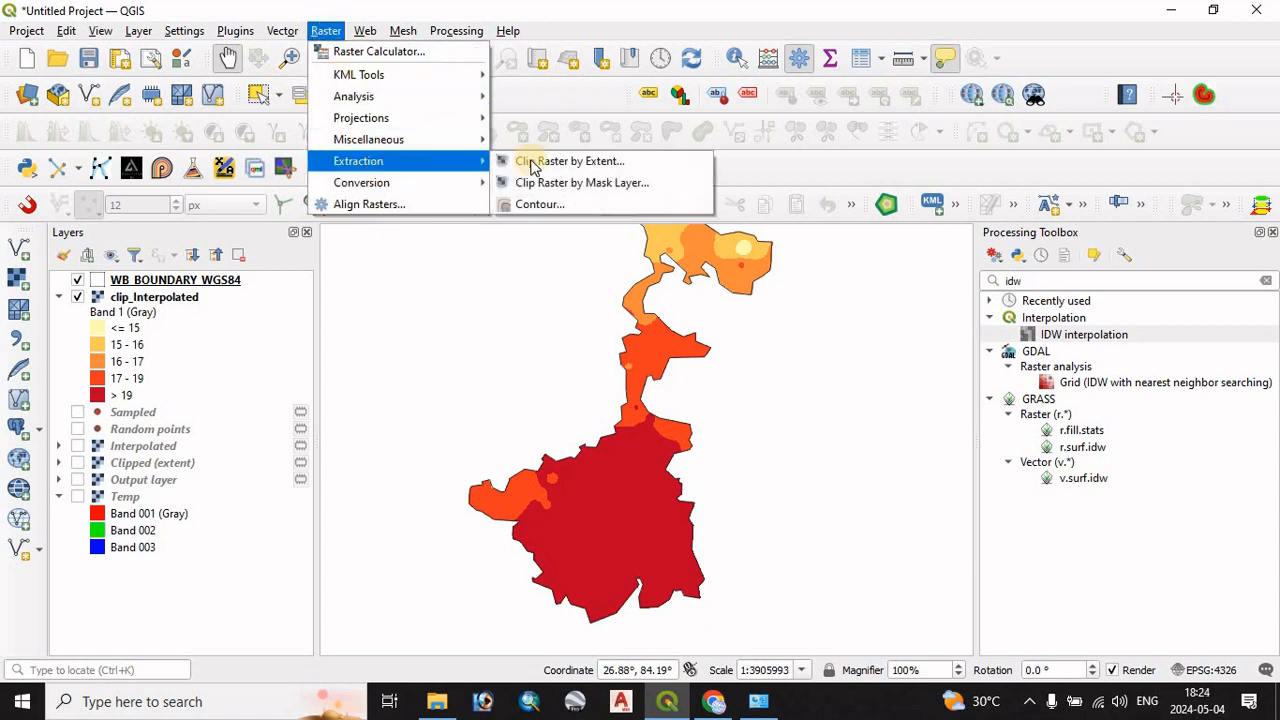
click(557, 203)
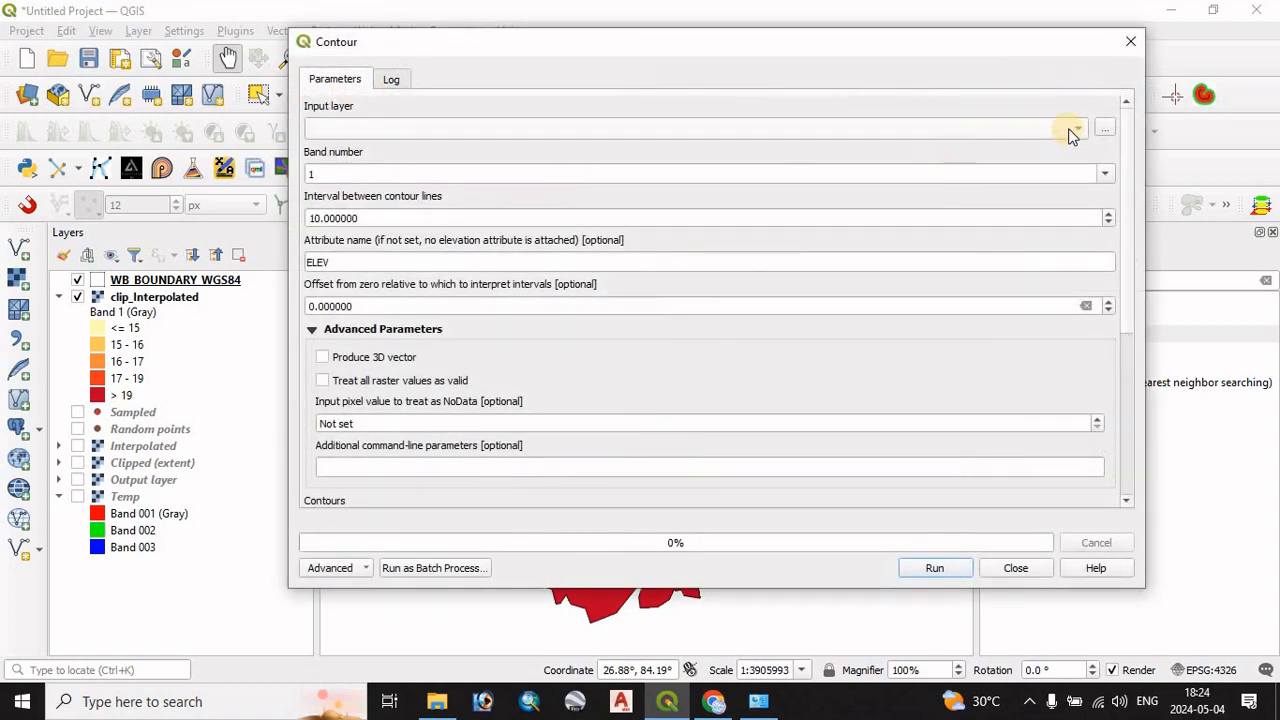
click(1080, 133)
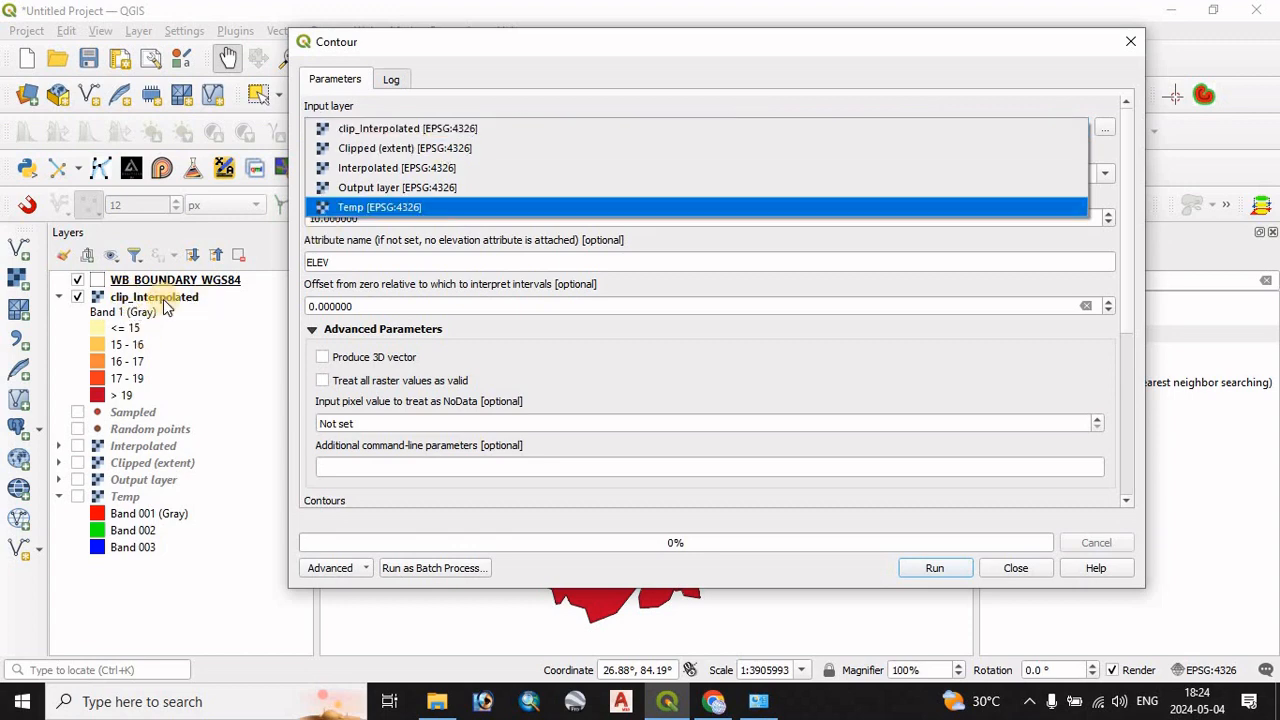
click(380, 128)
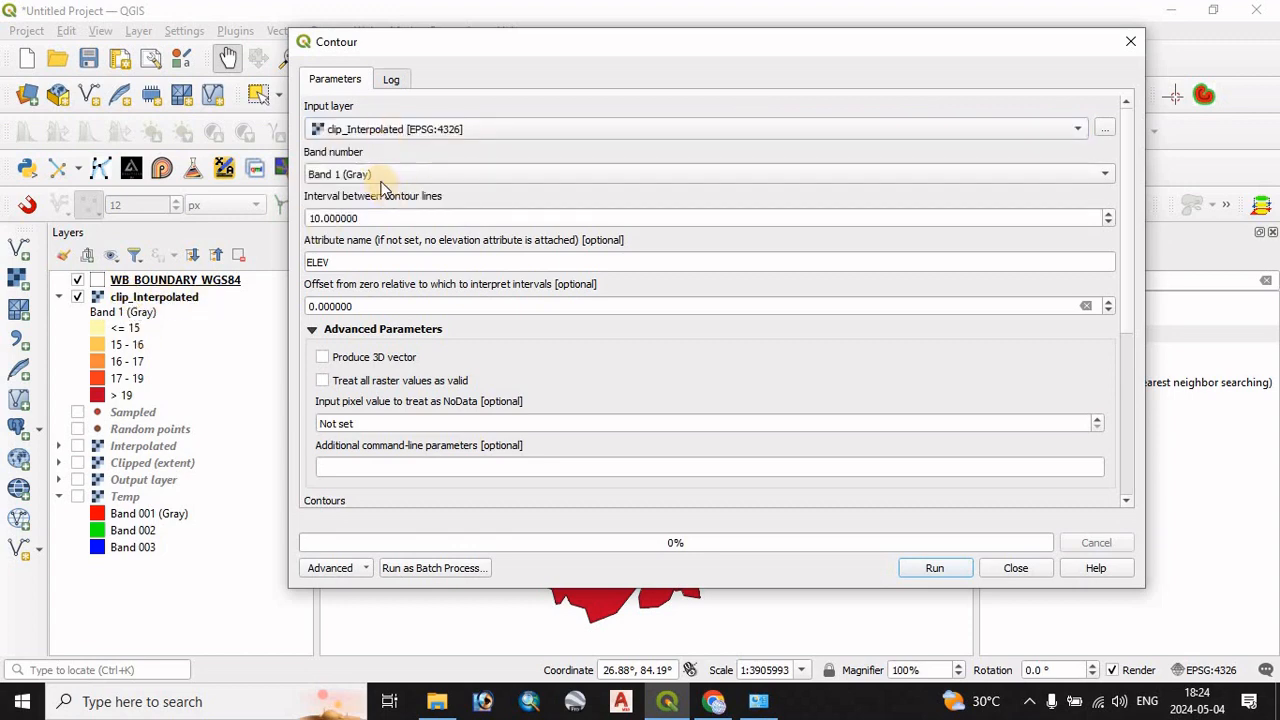
- Generate the contours at an interval of 0.05 with the attribute name temp, saving them to a temporary file
click(311, 218)
key(Delete)
key(Right)
key(Right)
key(Right)
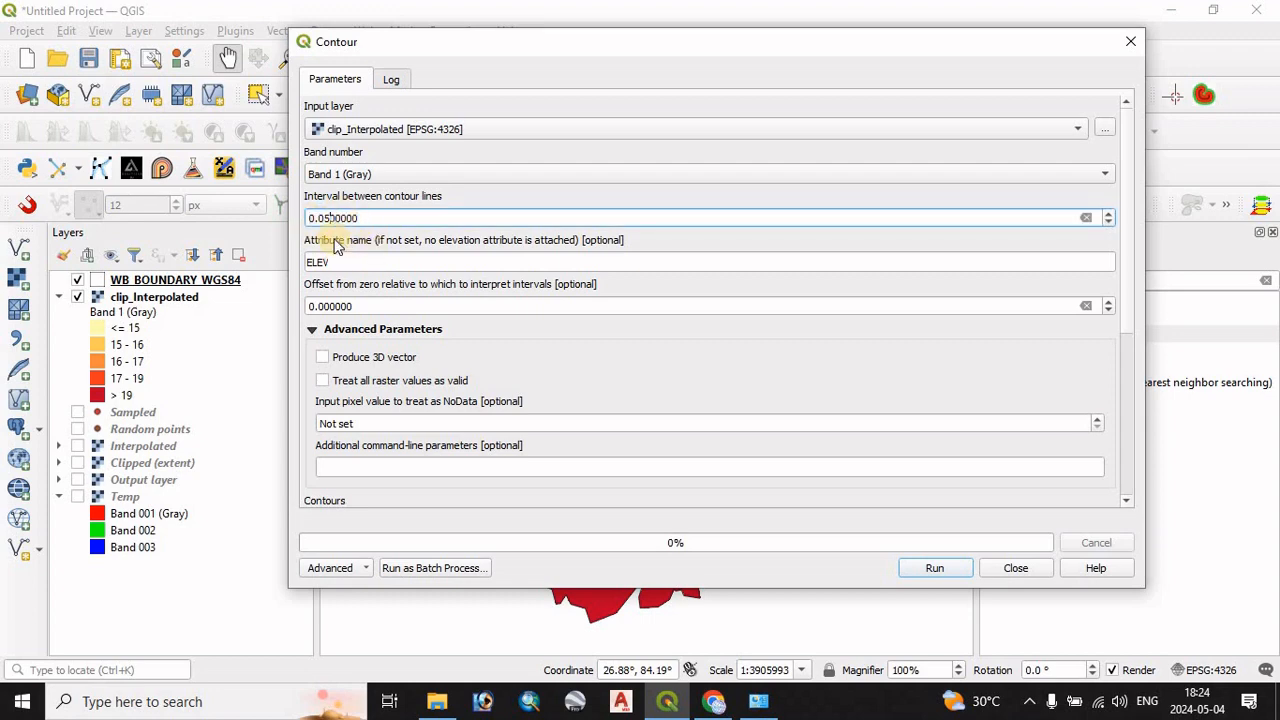
text(5)
key(Tab)
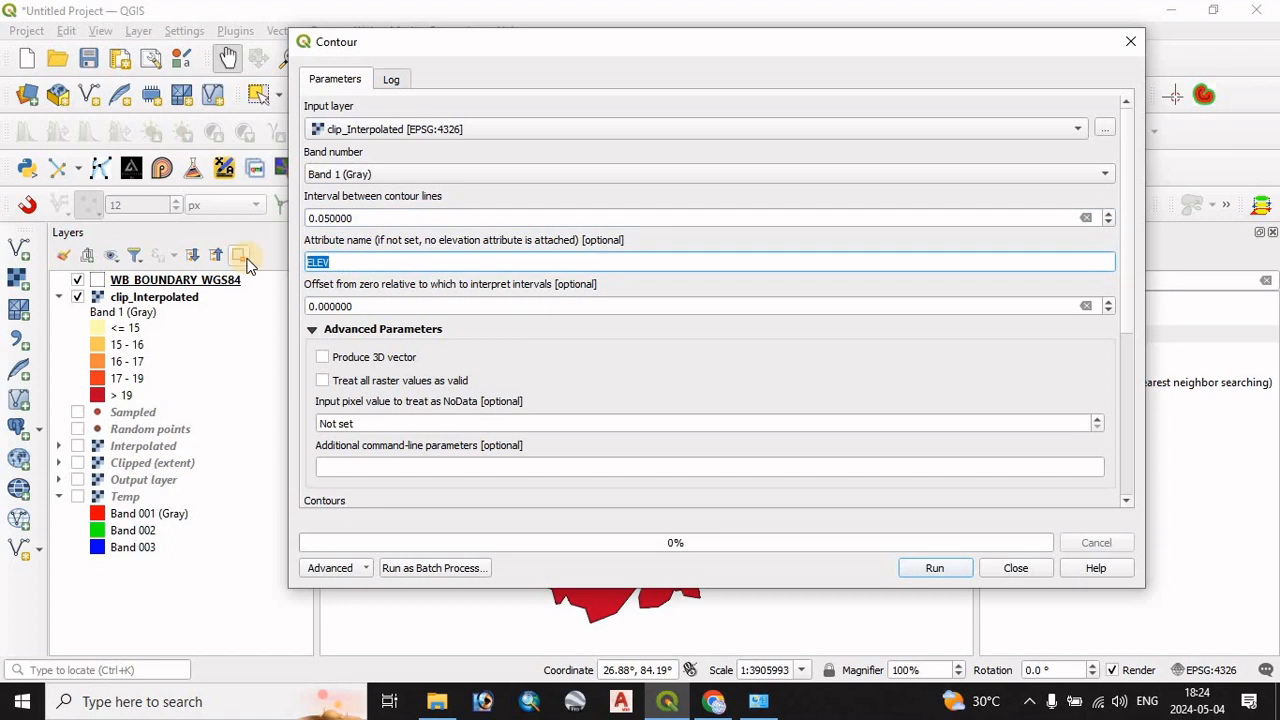
text(temp)
drag(1127, 321, 1129, 500)
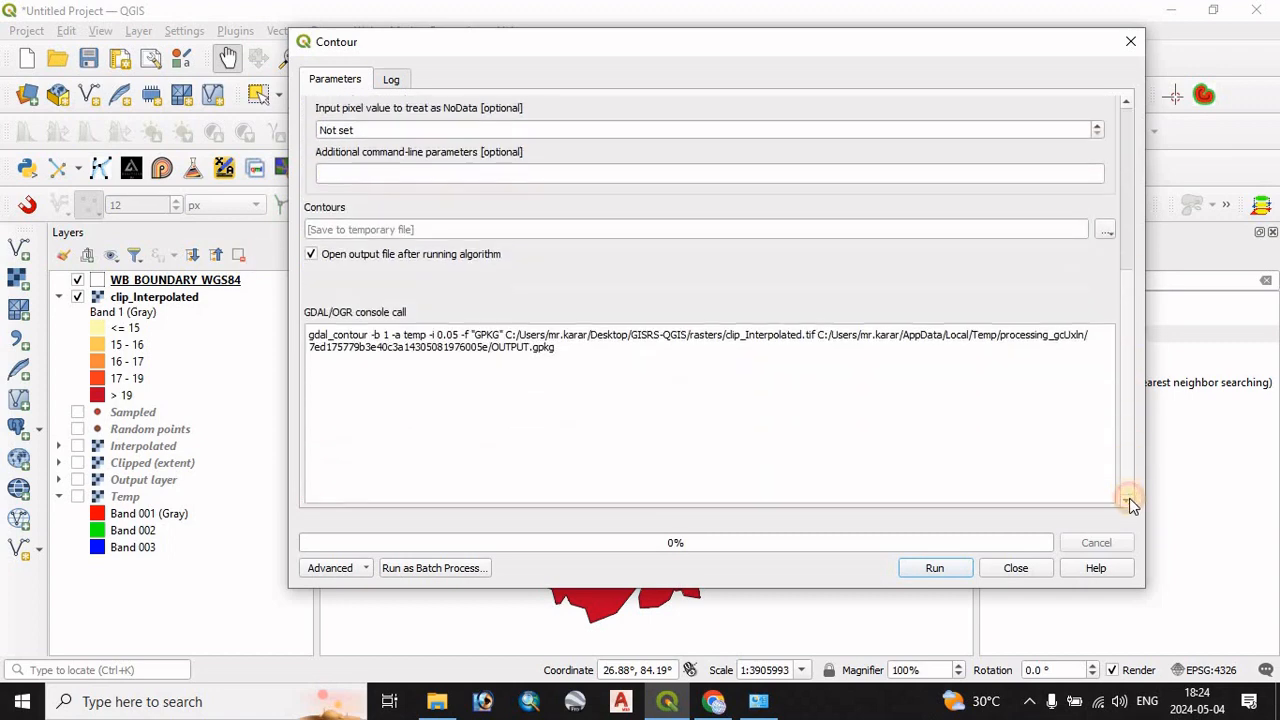
click(934, 568)
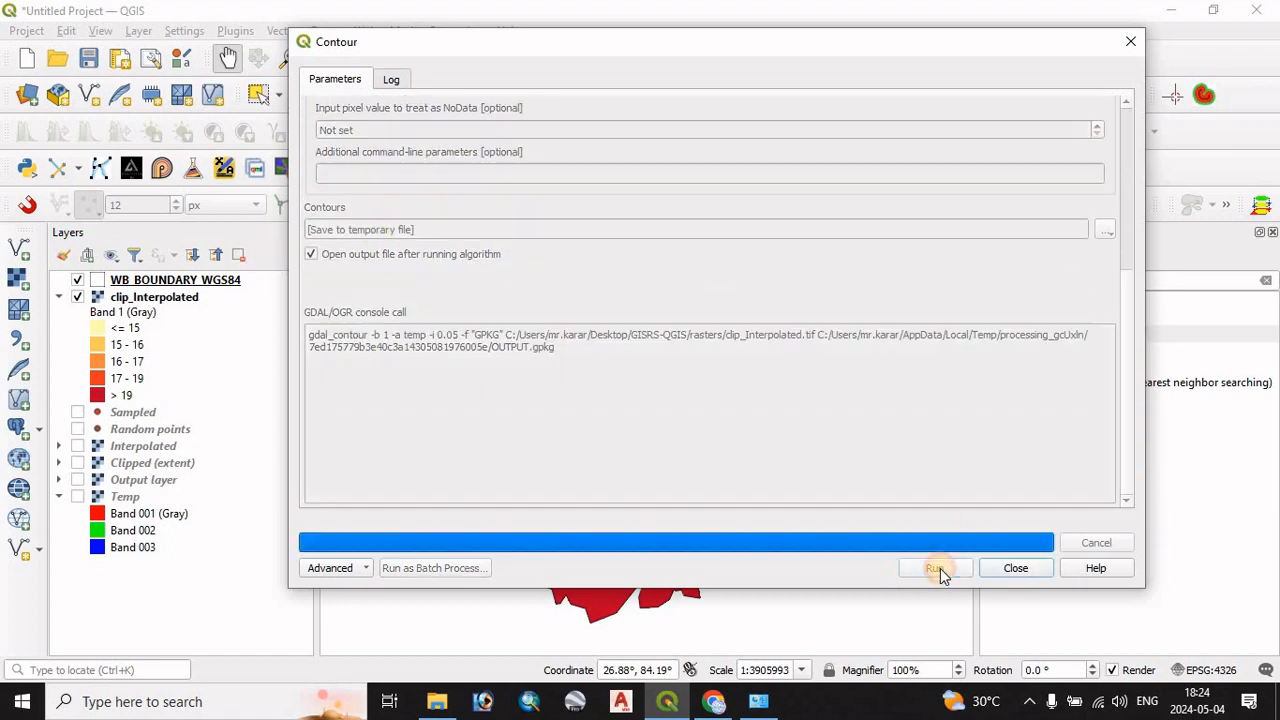
- Add the WB_DISTRICR_WGS84 vector layer from the GISRS-QGIS folder to the map
key(ctrl+shift+v)
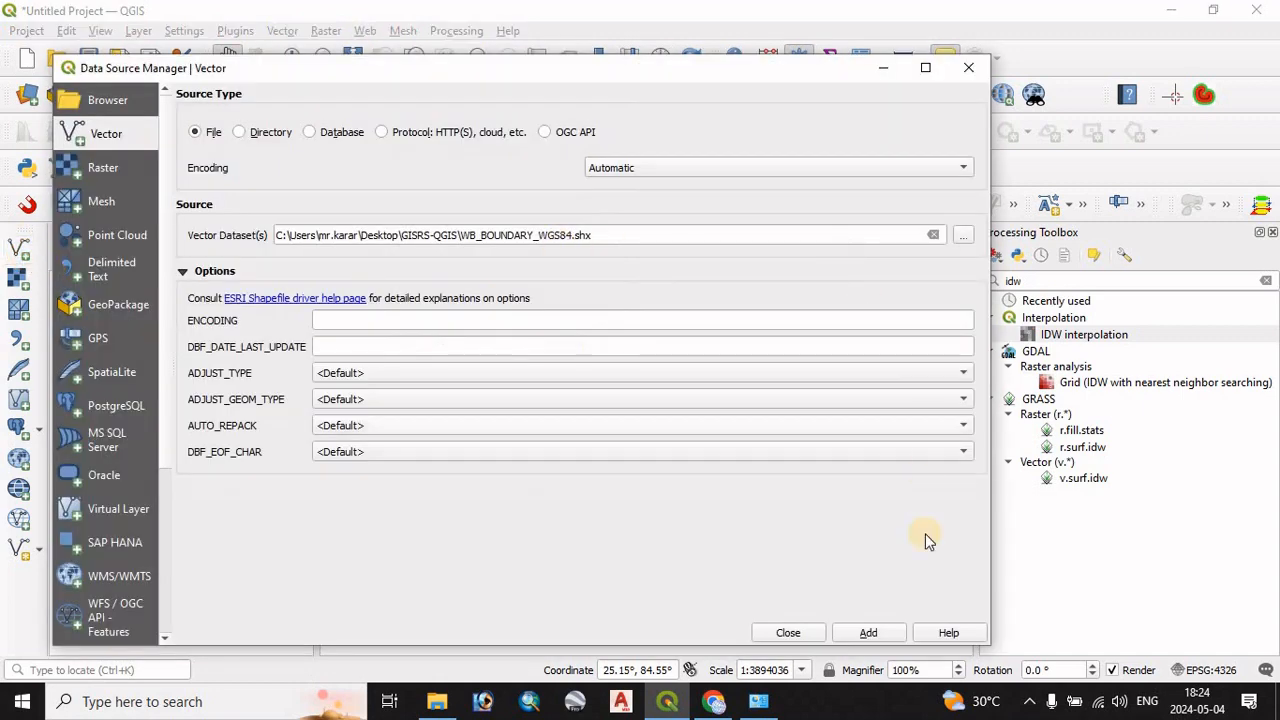
click(965, 238)
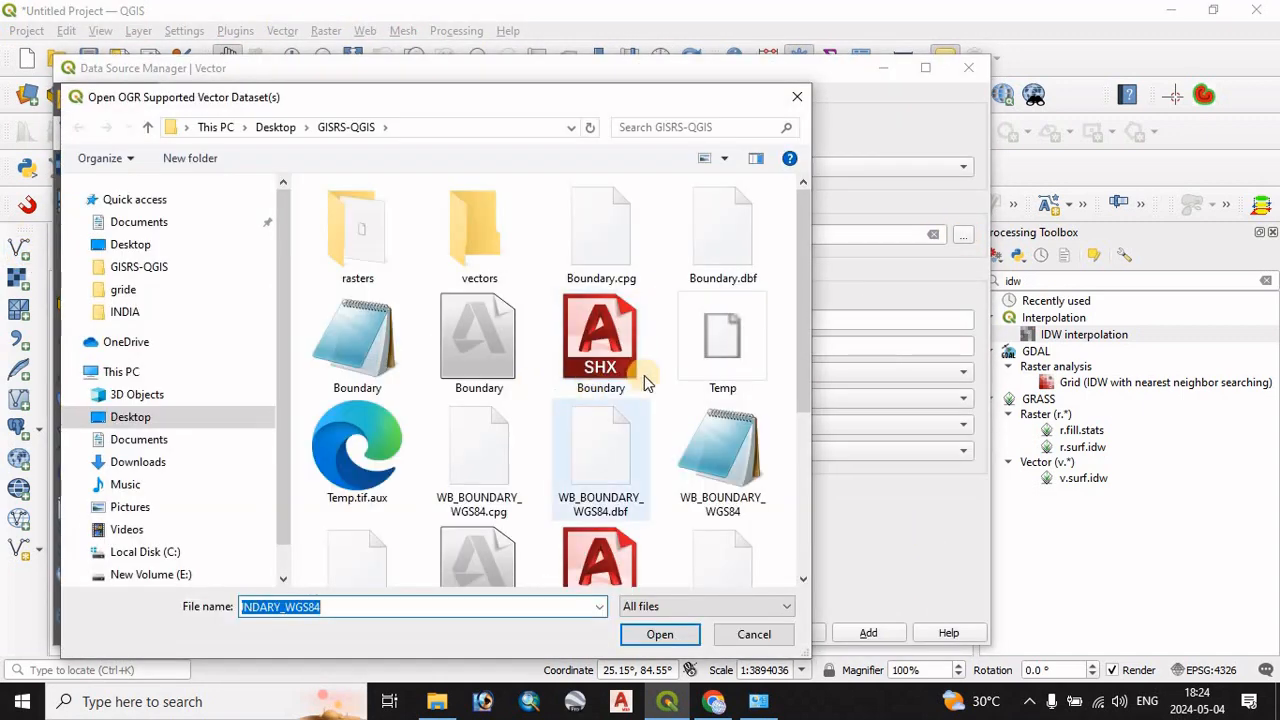
drag(808, 371, 808, 430)
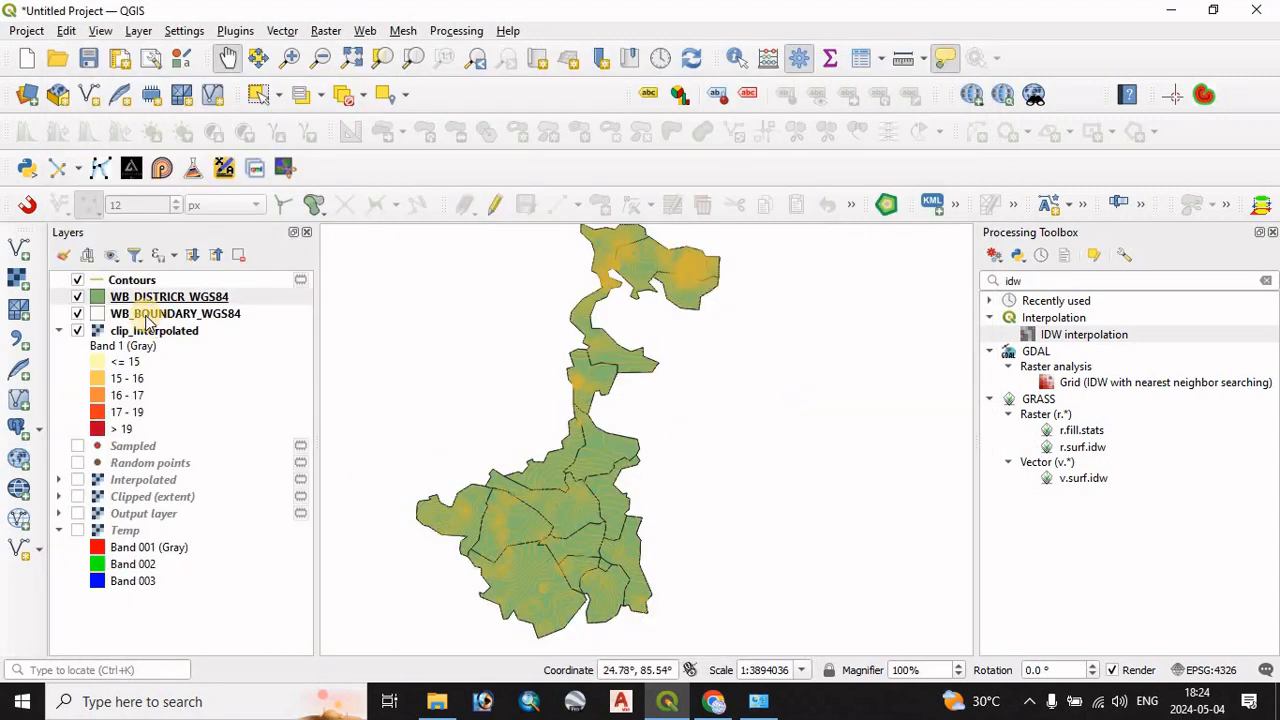
- Style the WB_DISTRICR_WGS84 layer with a No Brush fill and a Dash Dot Dot Line stroke
click(100, 302)
double_click(100, 302)
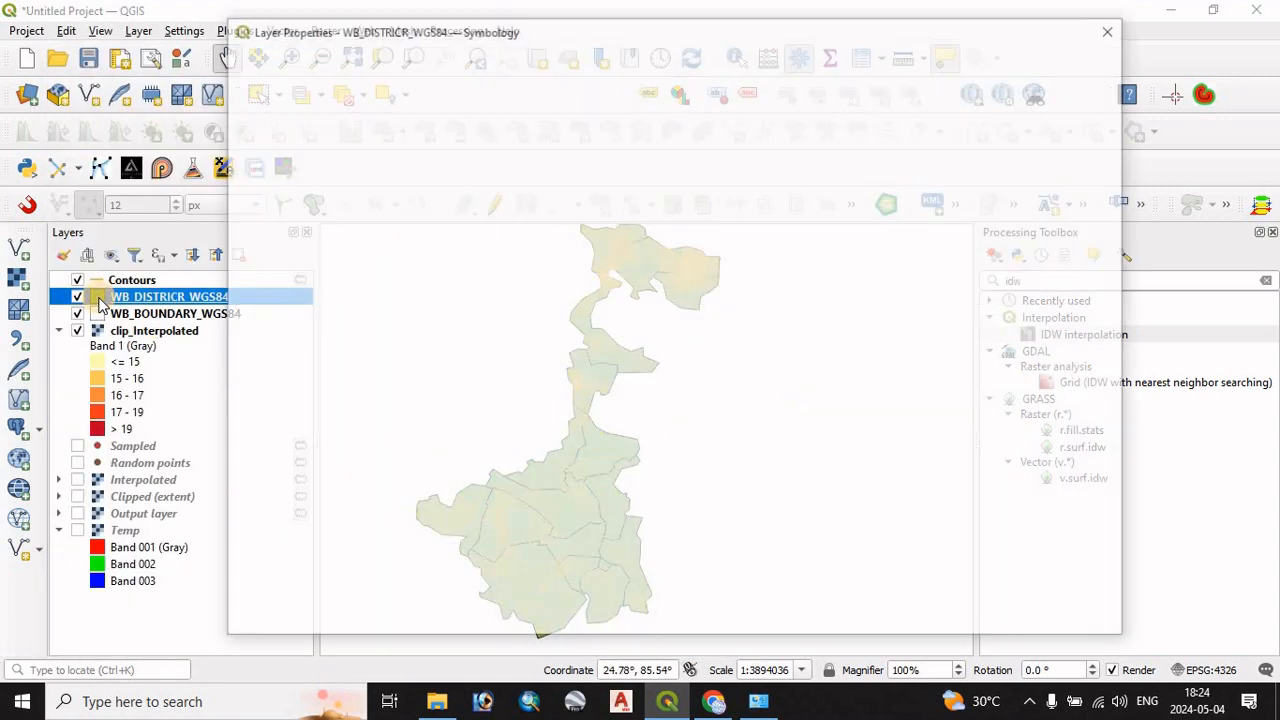
click(572, 106)
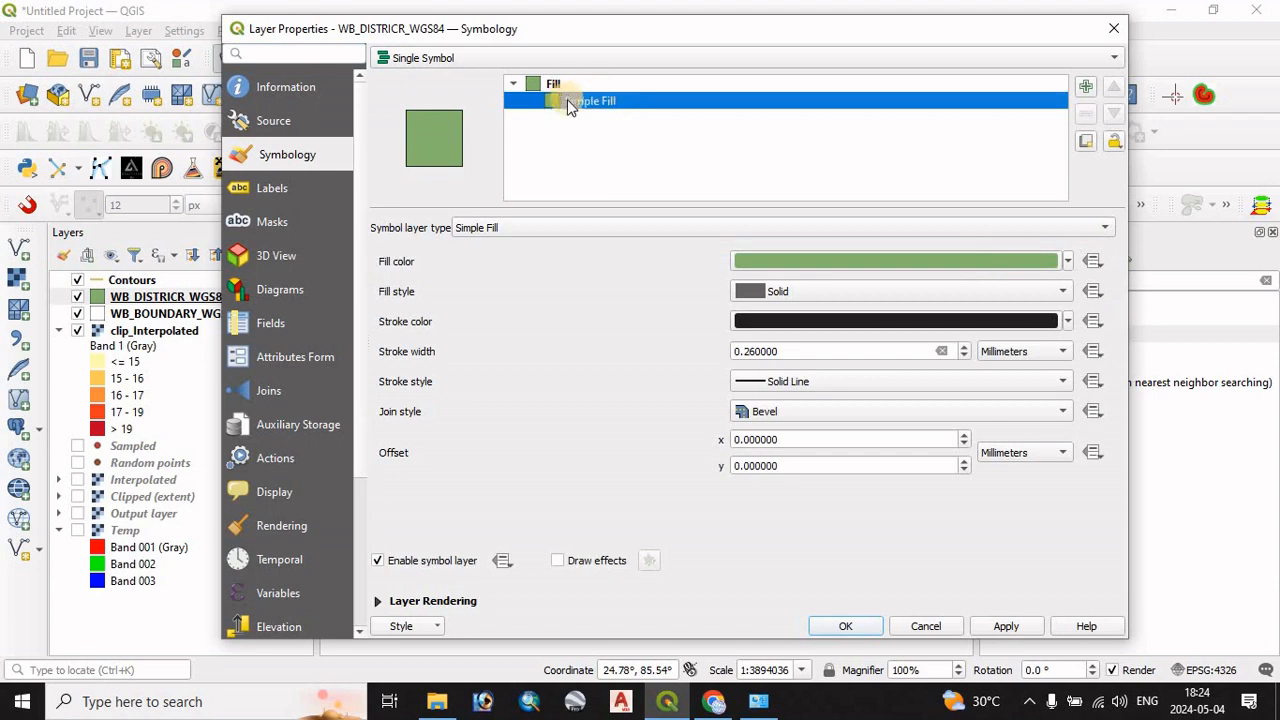
click(810, 292)
click(791, 311)
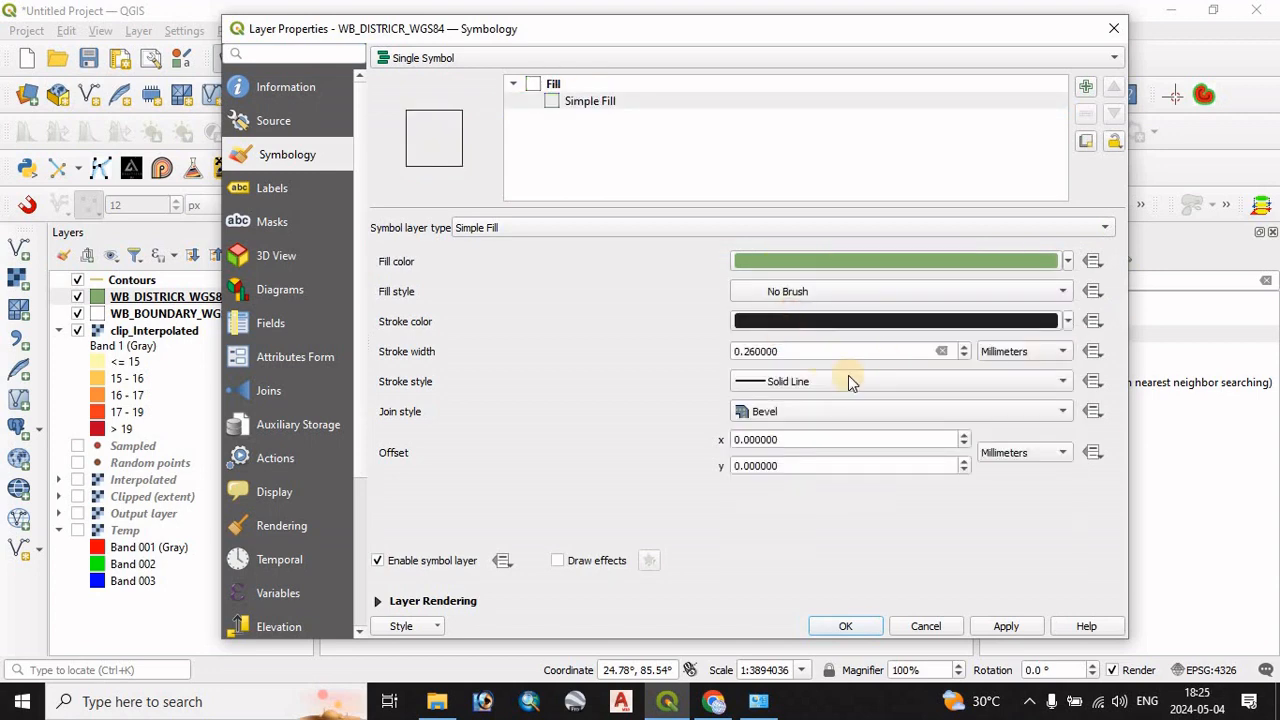
click(810, 381)
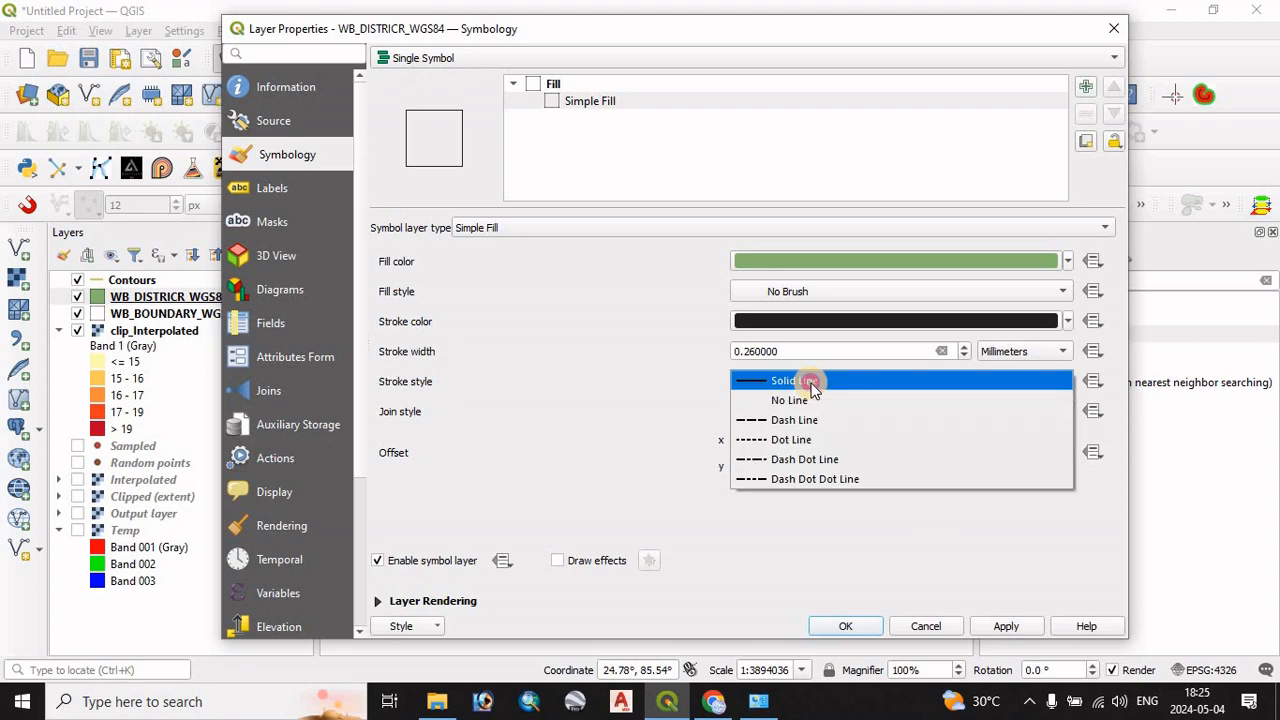
click(758, 478)
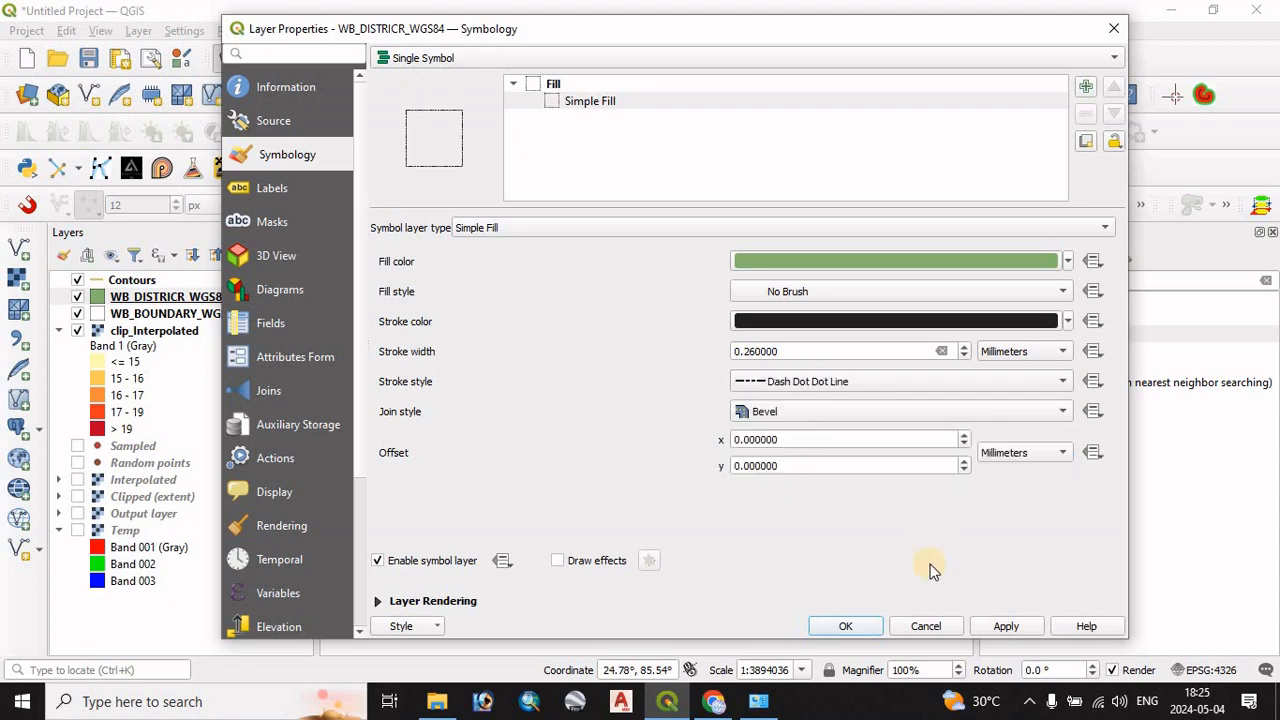
click(846, 626)
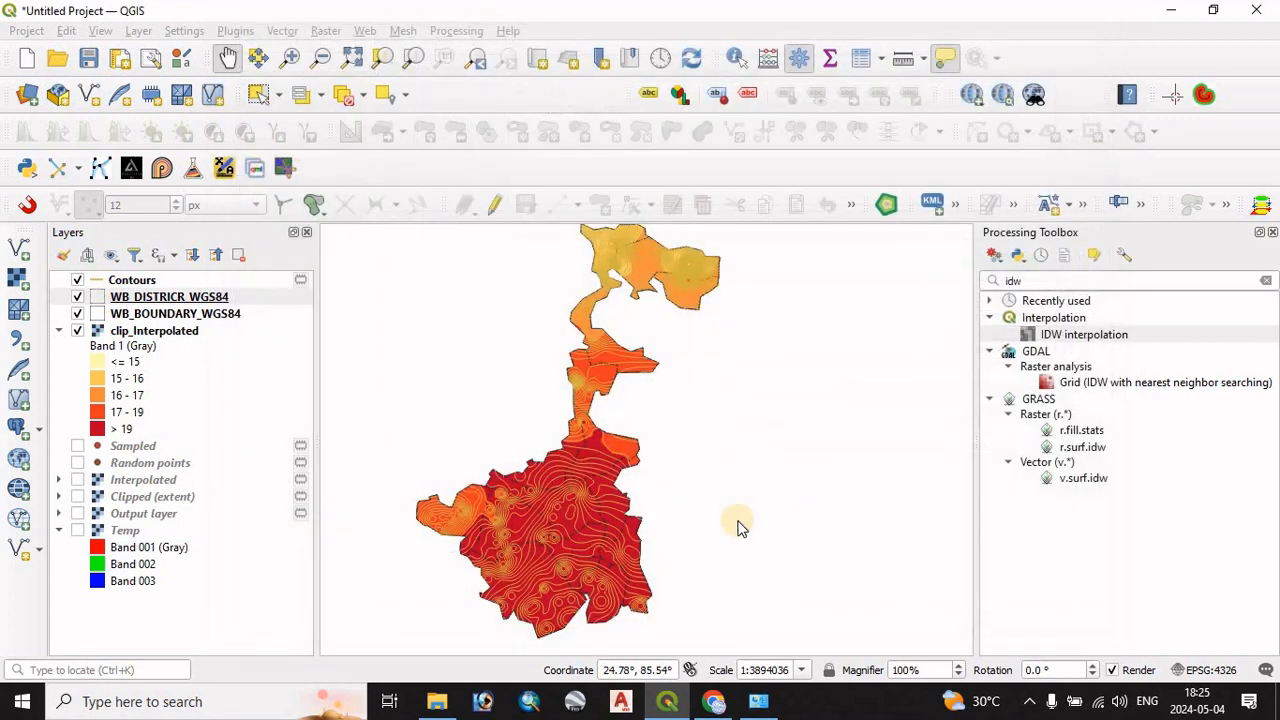
- Move the Contours layer below WB_DISTRICR_WGS84 and turn on Single Labels for the contours
click(131, 281)
drag(130, 291, 129, 298)
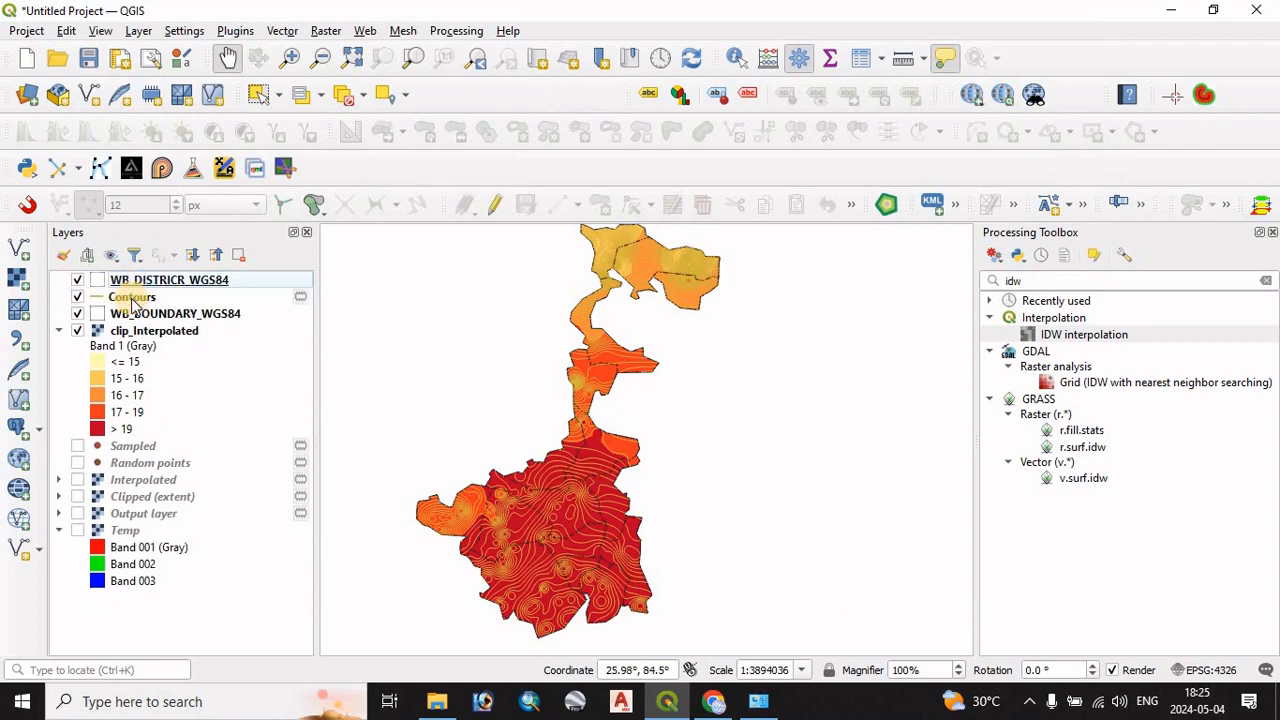
right_click(126, 302)
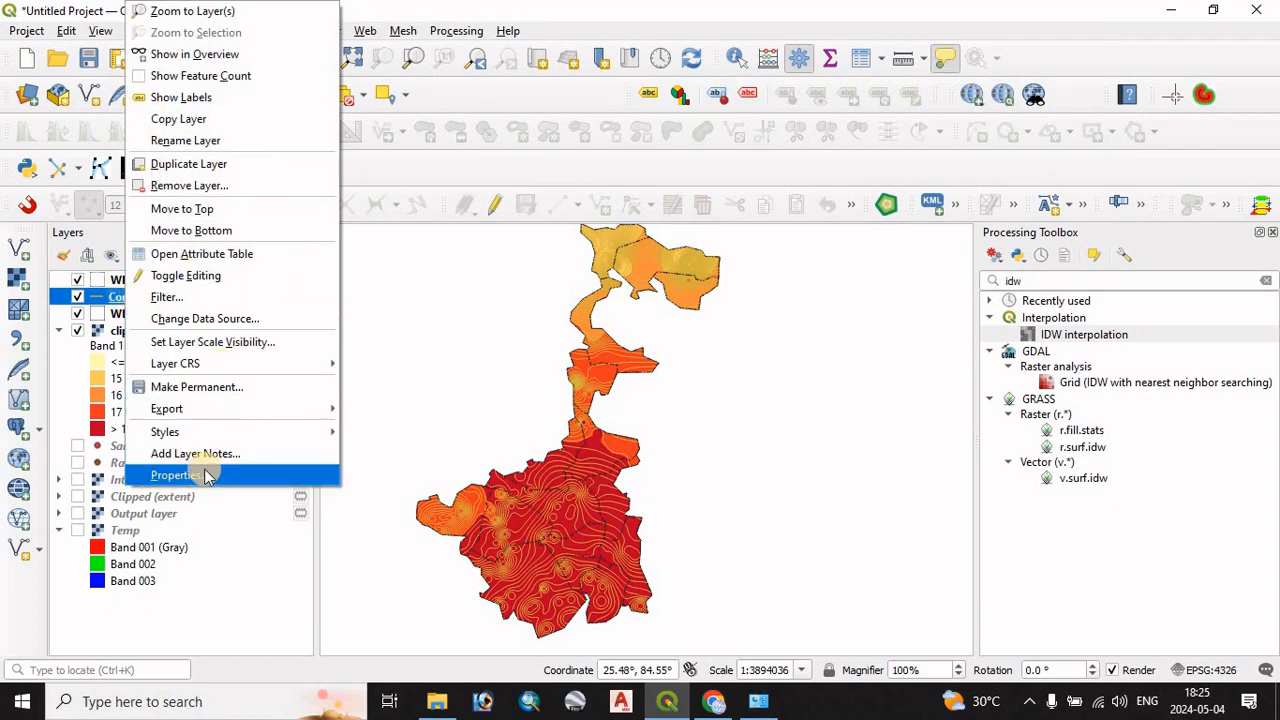
click(193, 475)
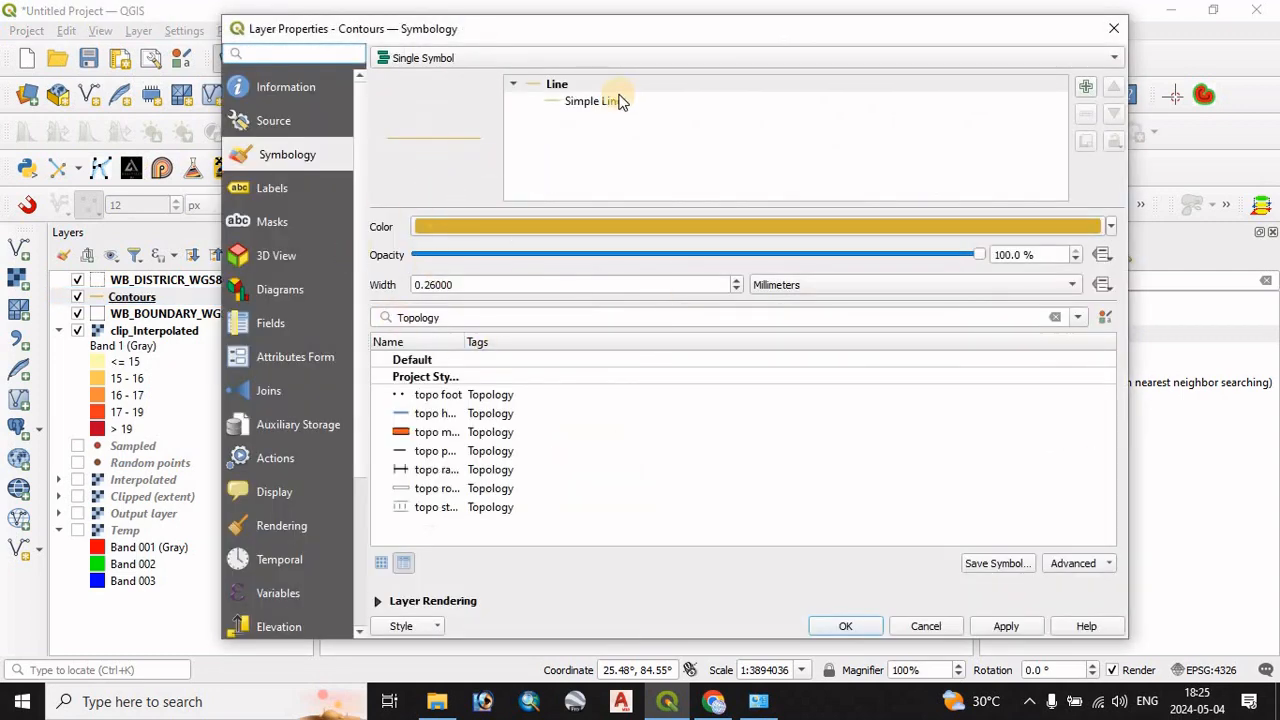
click(274, 189)
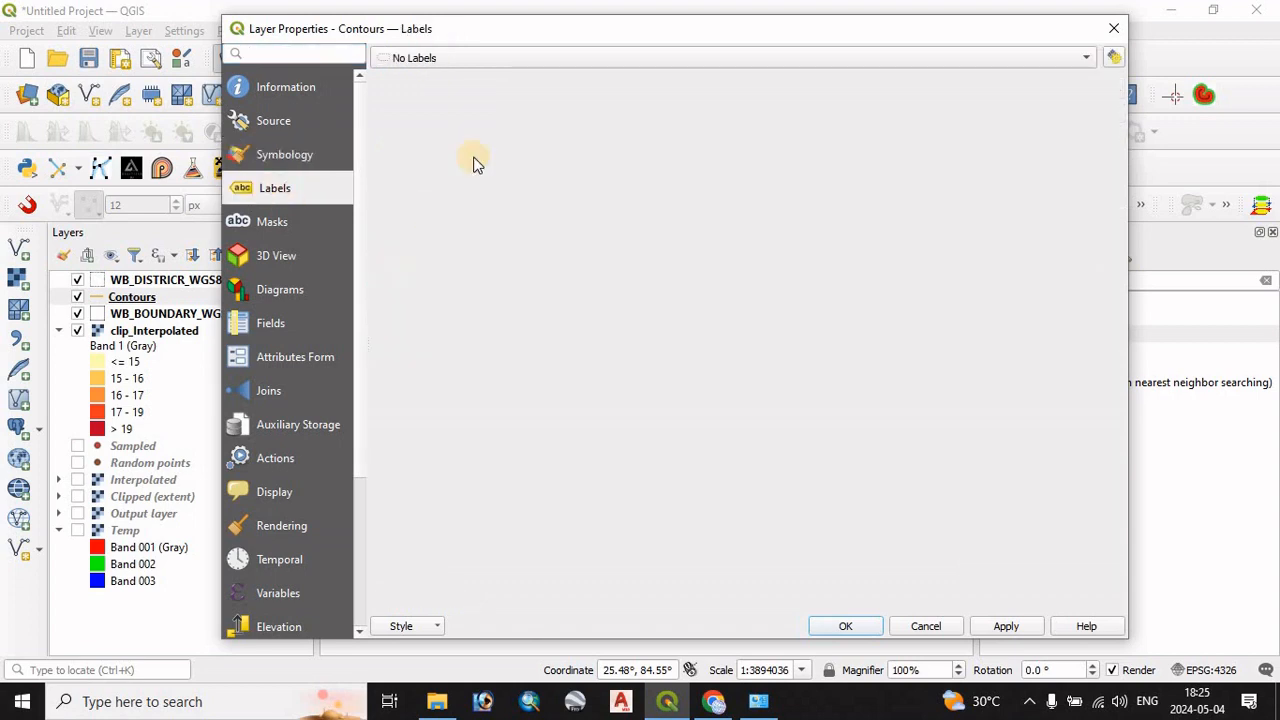
click(449, 58)
click(446, 77)
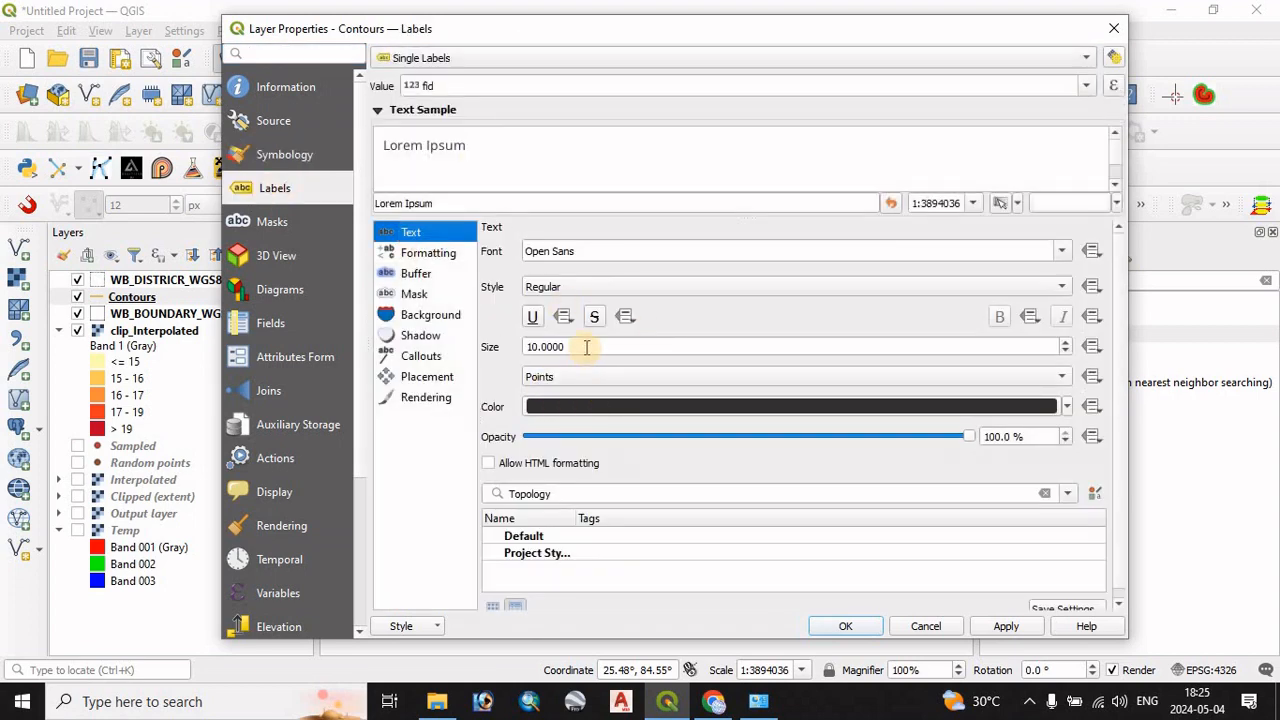
- Reduce the contour label text size and allow label placement only on the line
double_click(586, 347)
click(1064, 351)
click(1064, 351)
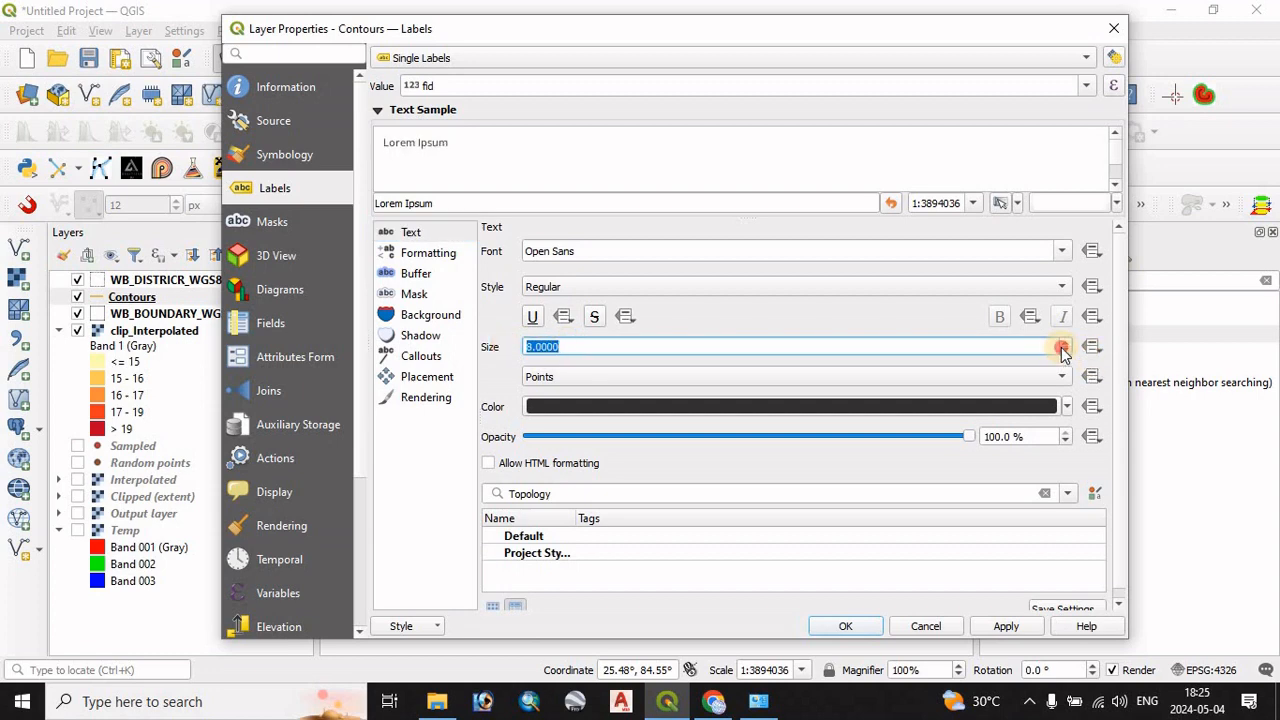
click(424, 378)
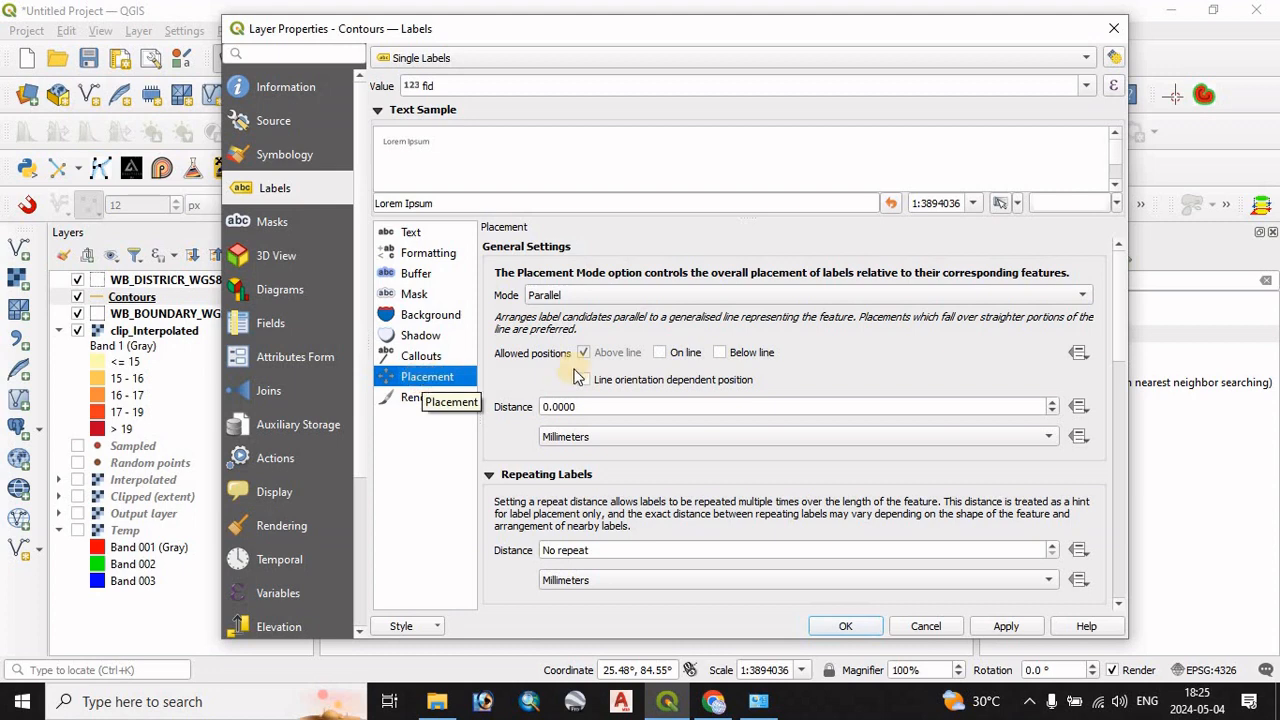
click(661, 355)
click(609, 356)
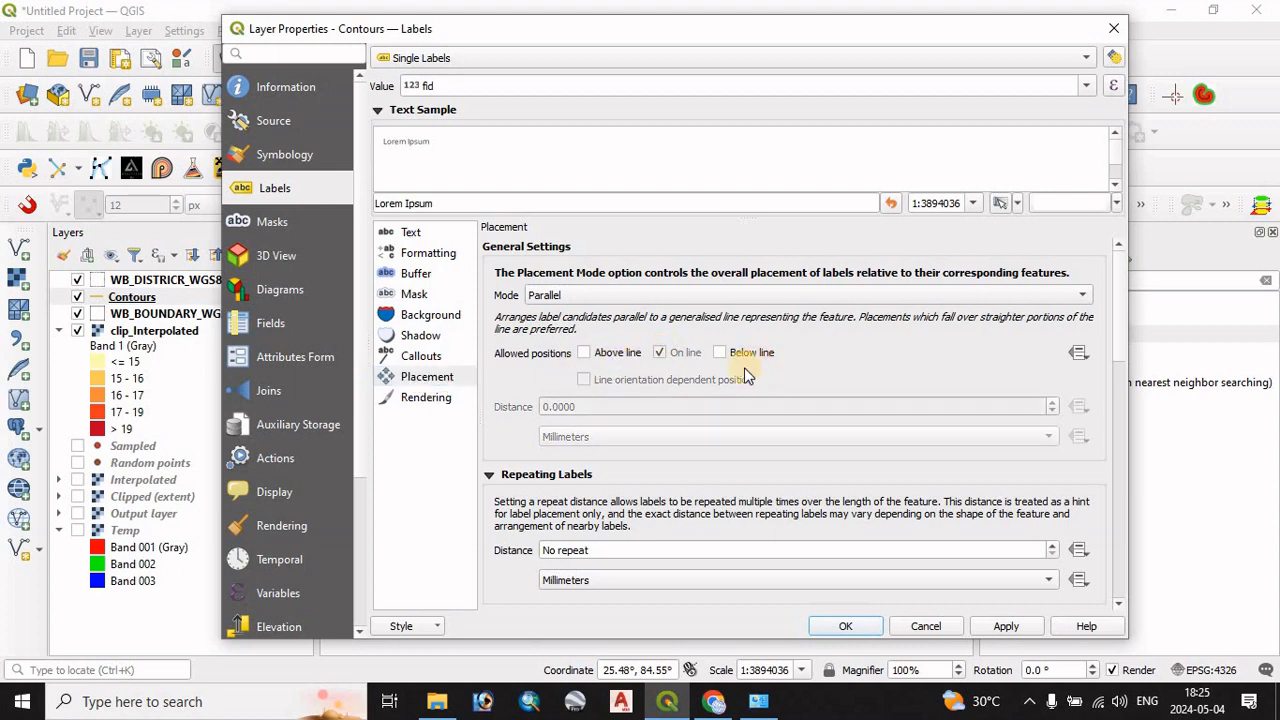
- Enable a text buffer for the contour labels and apply the label settings
click(416, 274)
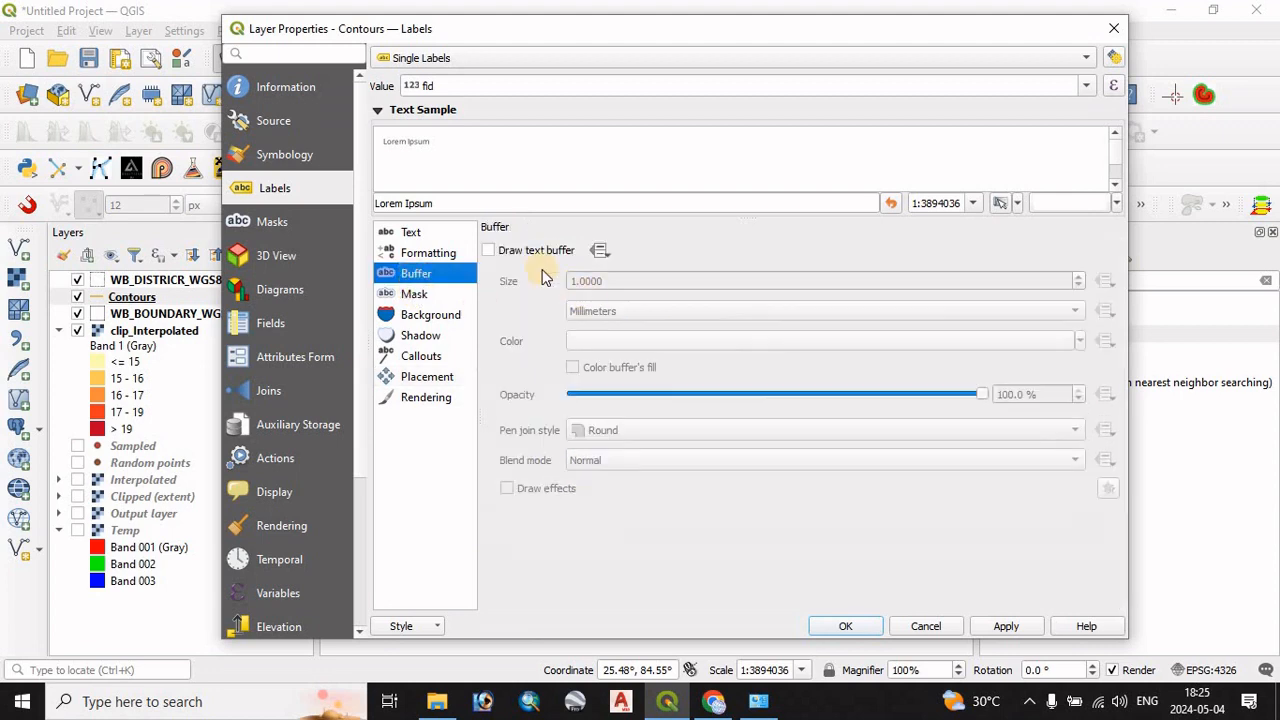
click(489, 250)
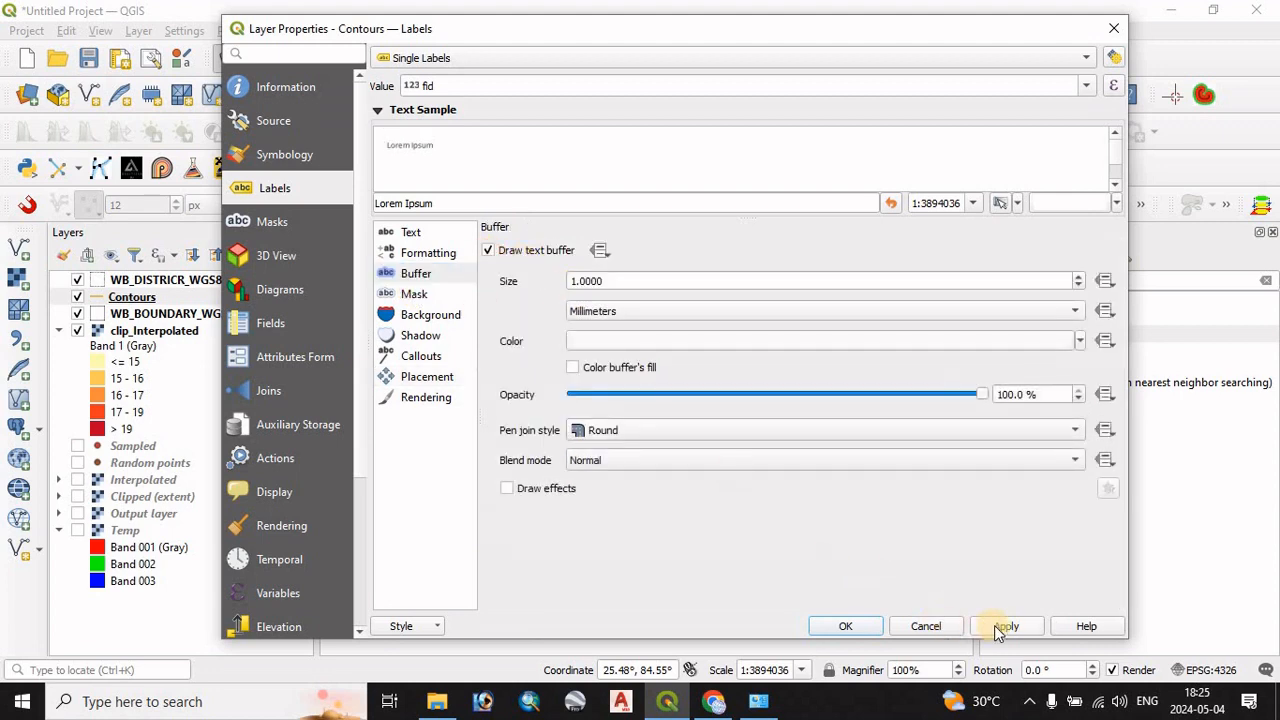
click(1000, 625)
click(846, 626)
- Turn on Single Labels for the WB_DISTRICR_WGS84 layer to show the district names
right_click(160, 280)
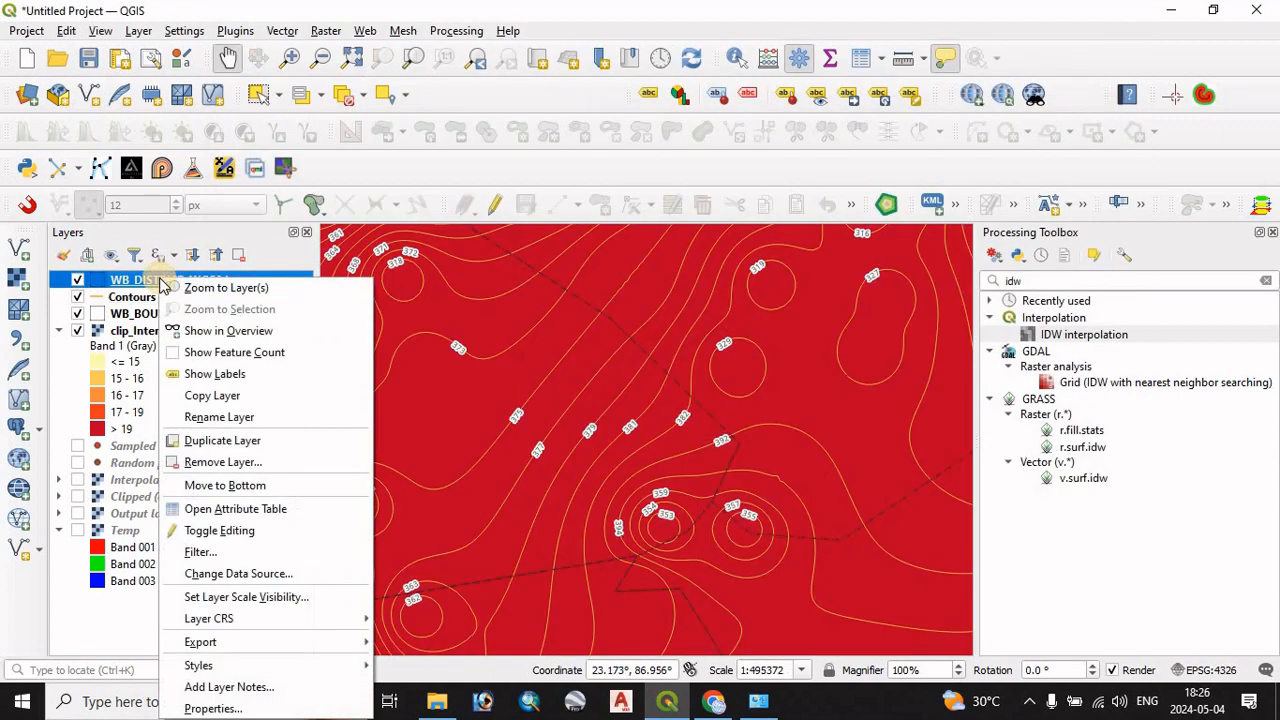
click(225, 709)
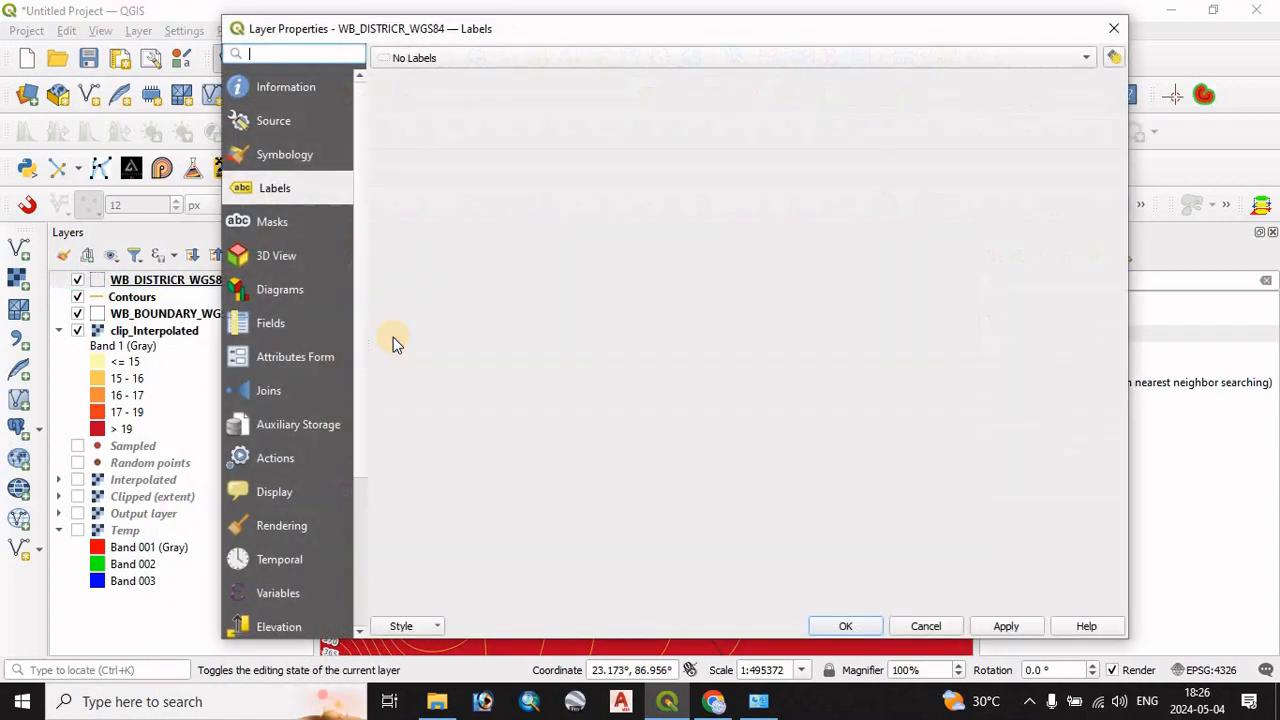
click(437, 58)
click(445, 82)
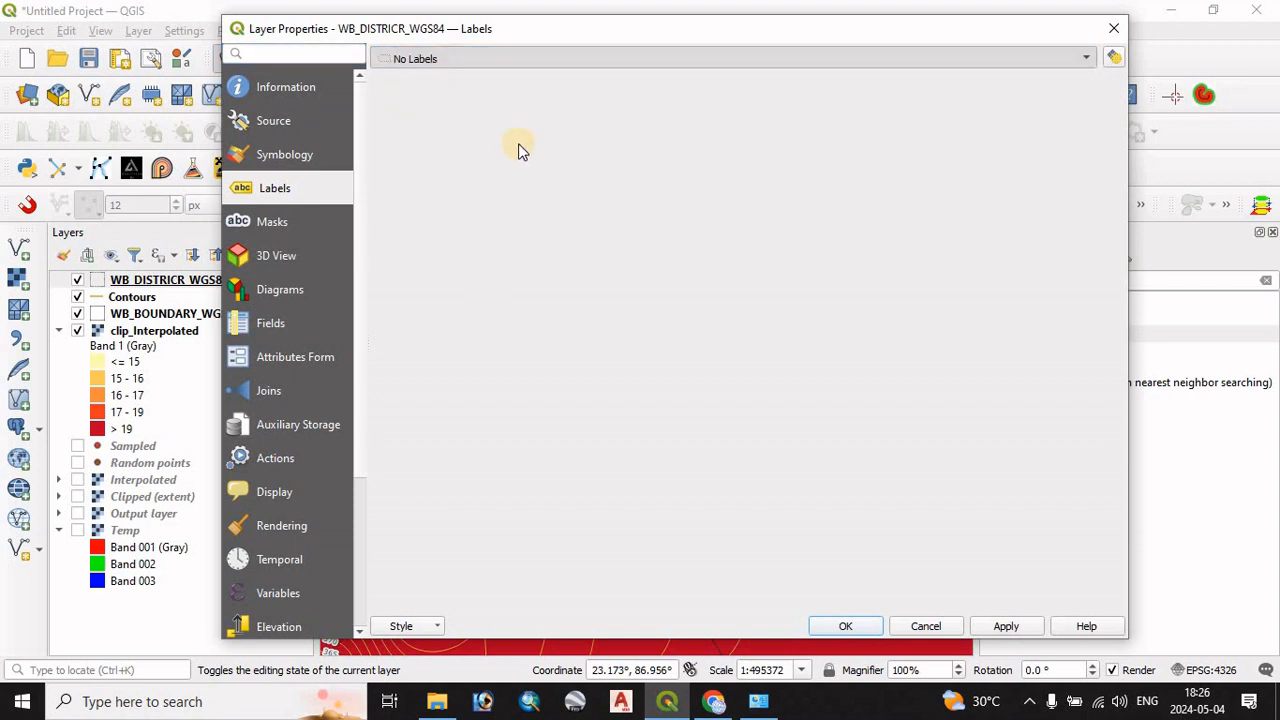
click(1004, 626)
click(848, 625)
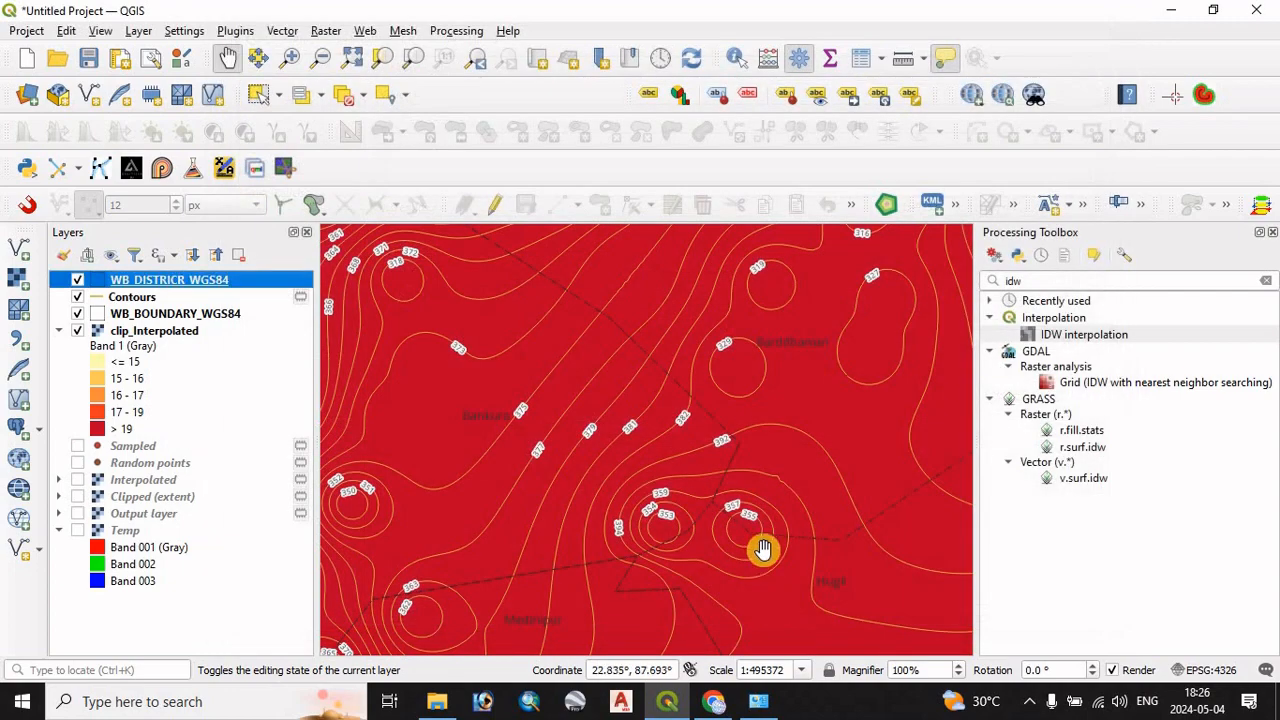
- Add the Google Satellite basemap from QuickMapServices to the project
click(414, 59)
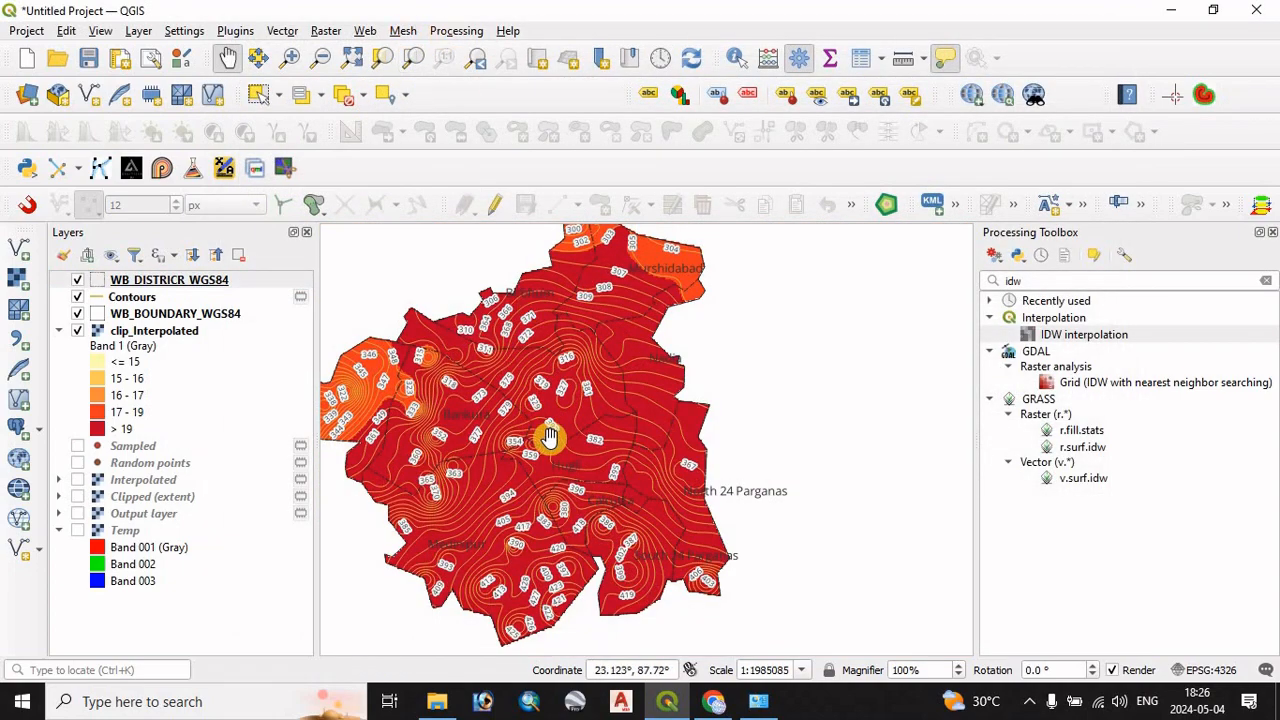
drag(551, 434, 614, 427)
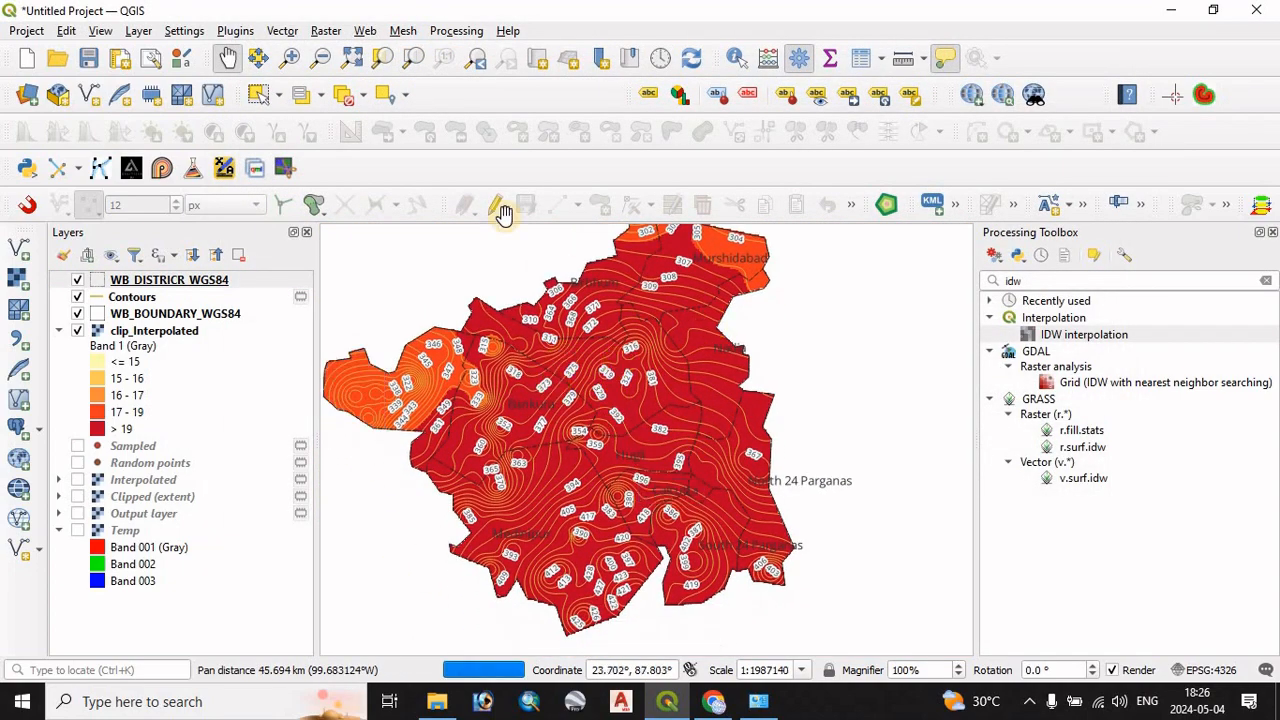
click(365, 31)
mouse_move(397, 77)
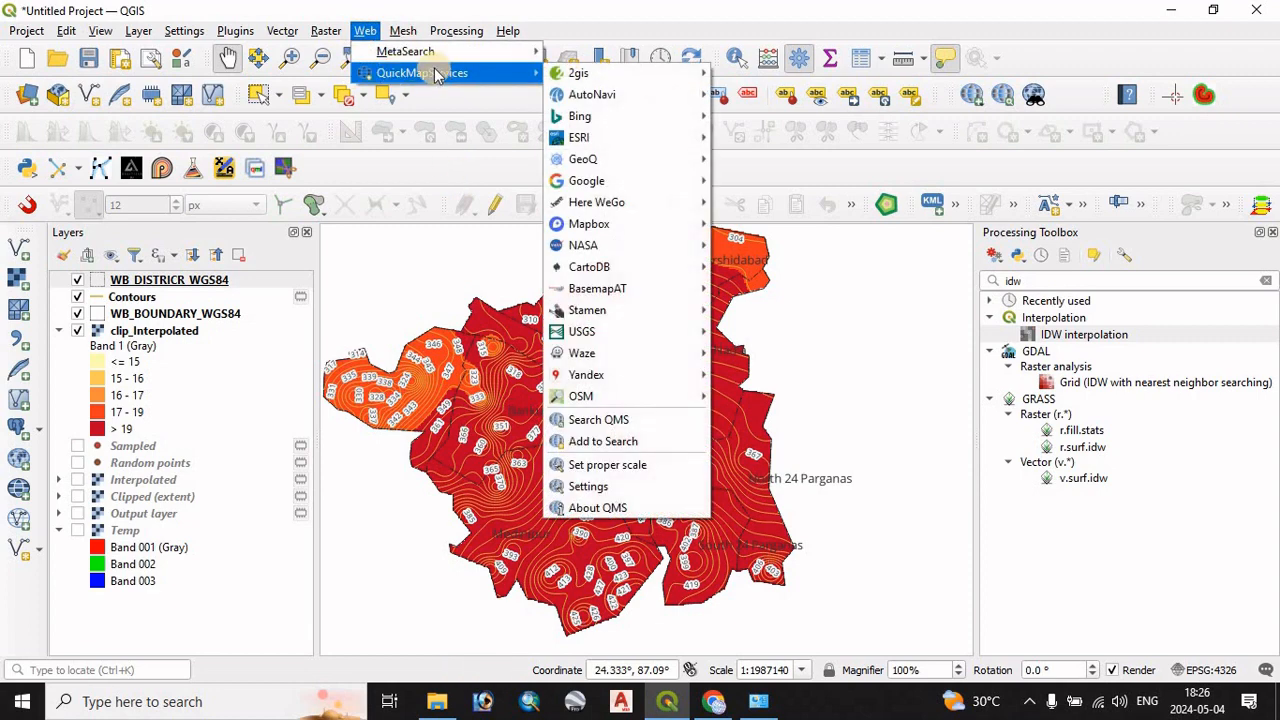
mouse_move(586, 180)
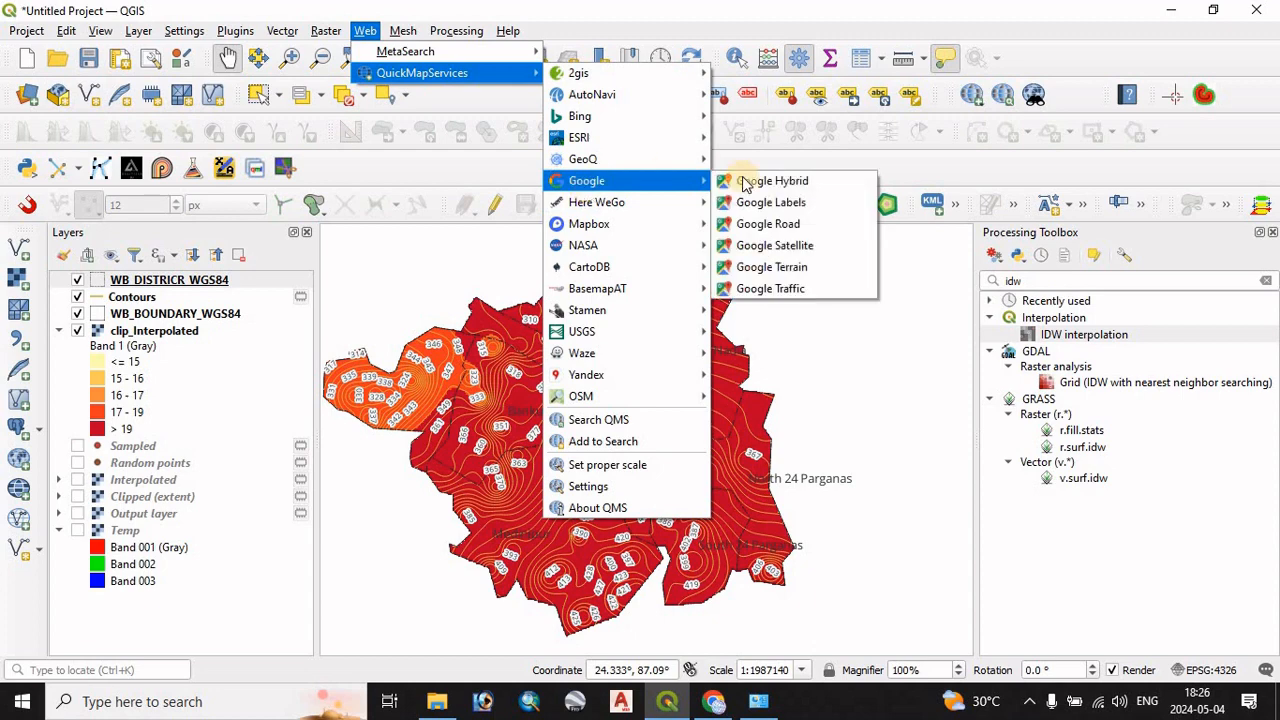
click(797, 248)
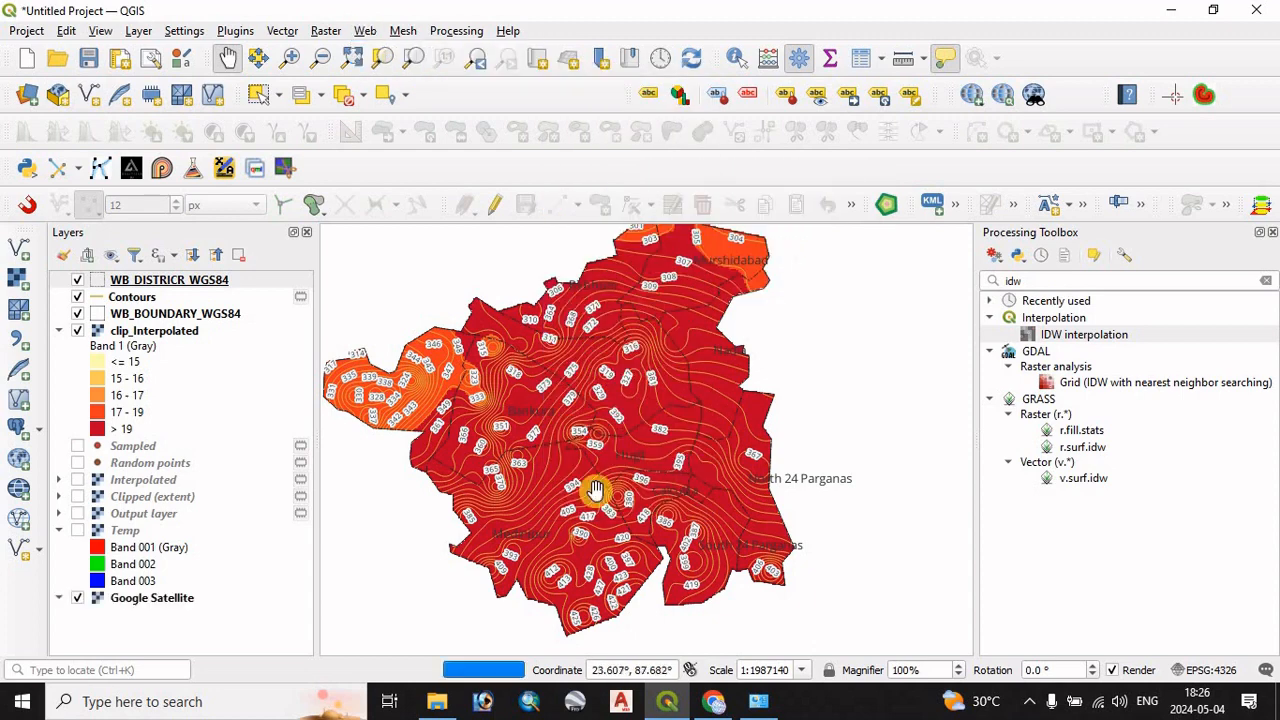
scroll(600, 495, down, 1)
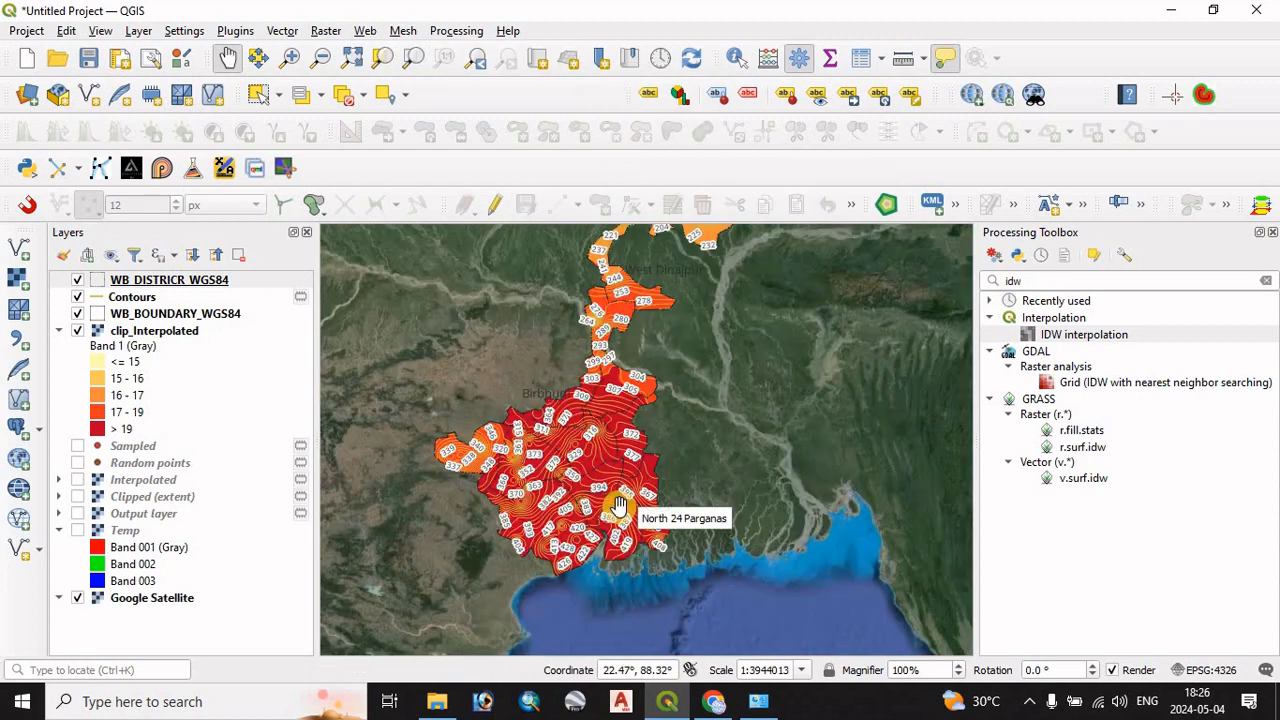